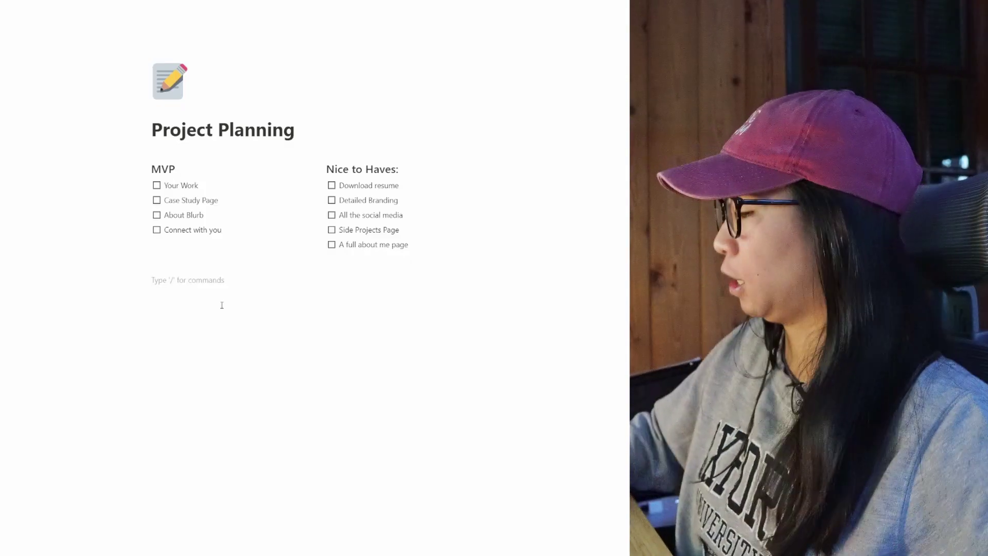
# Create a new subpage titled with the owner's name followed by 'Portfolio'.
pyautogui.write('/page')
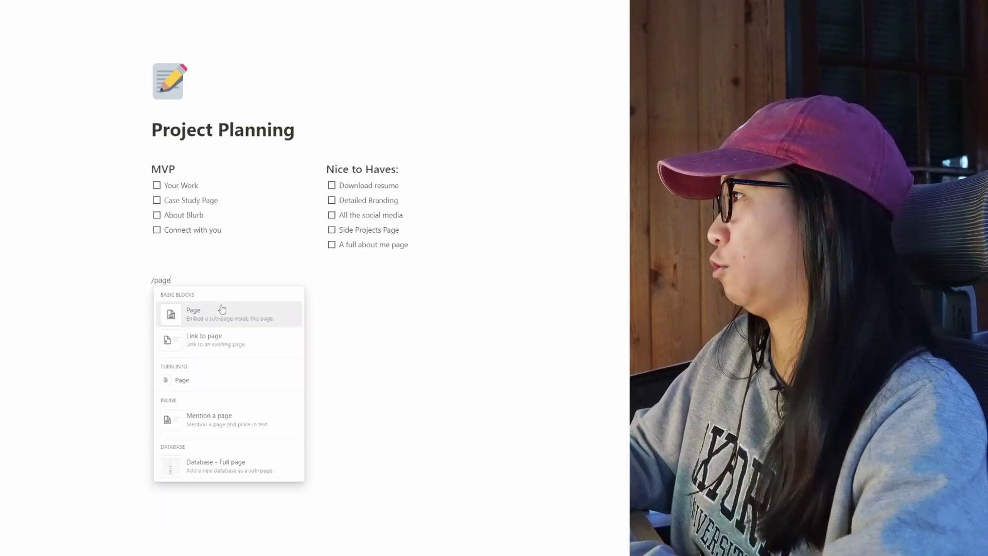
pyautogui.click(221, 308)
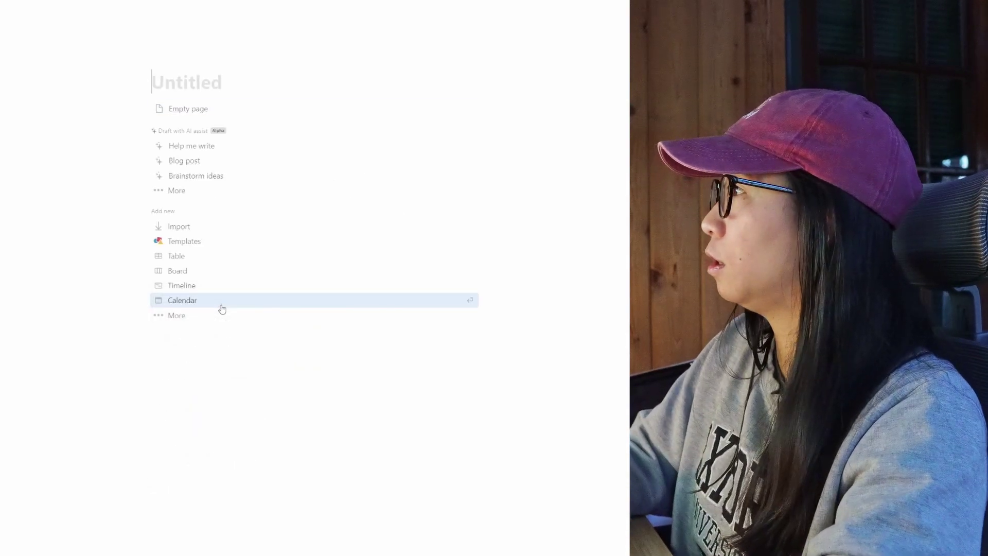
pyautogui.write("Tien-Tien's Portfolio")
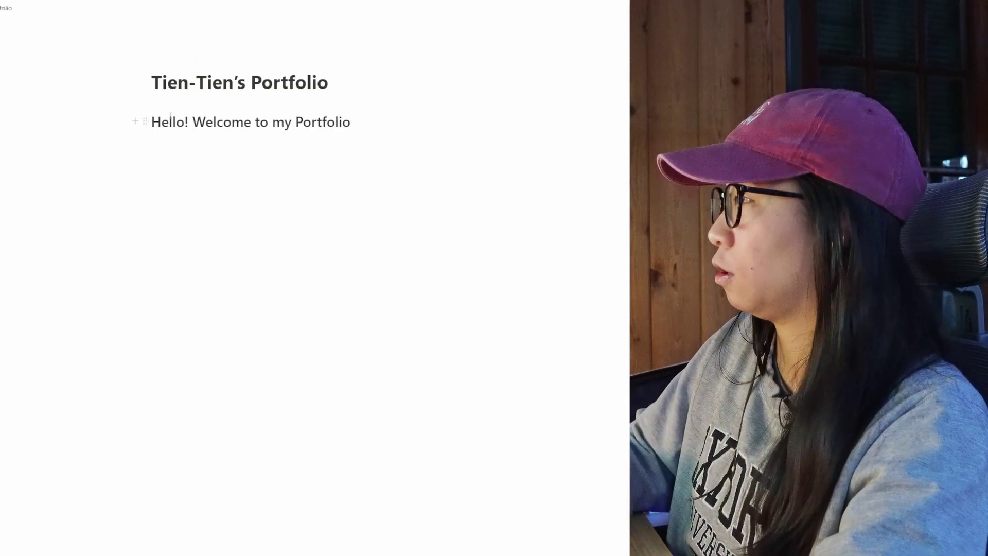
# Add a 👋 'Hello! Welcome to my Portfolio' heading and the tagline 'A product designer in Atlanta, GA'.
pyautogui.write(':wave')
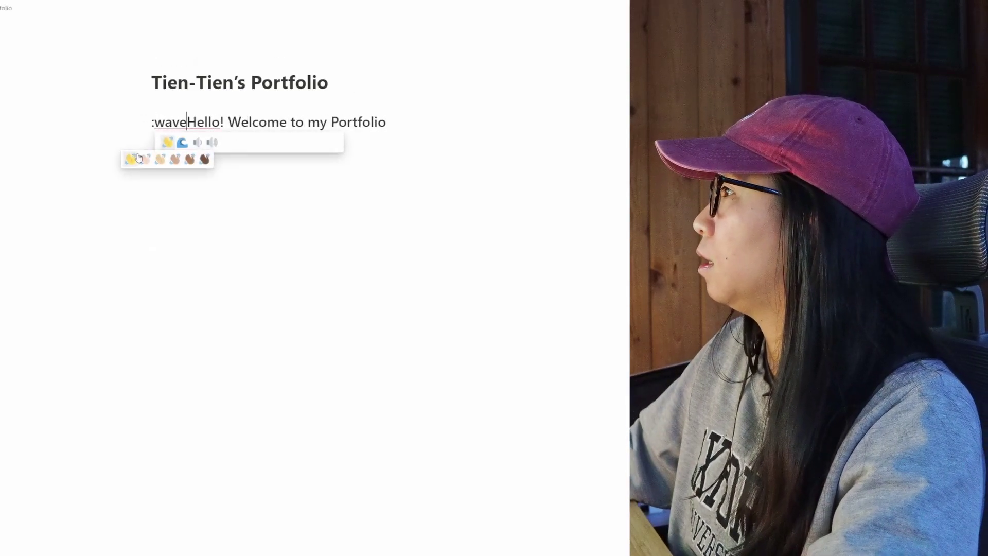
pyautogui.click(131, 159)
pyautogui.click(387, 120)
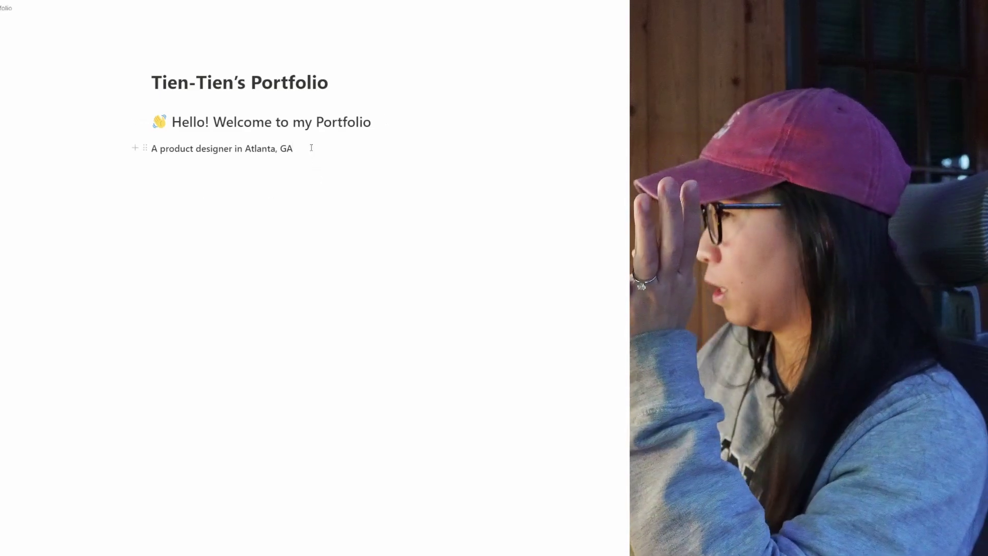
pyautogui.press('Return')
# Insert a gallery view backed by a new Case Studies database, then preview and close Page 1.
pyautogui.press('Return')
pyautogui.write('/')
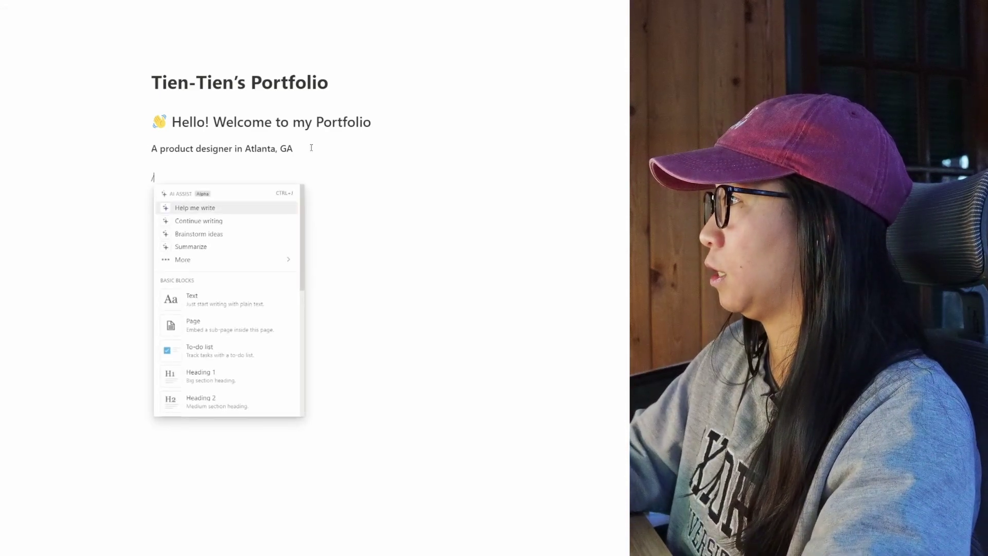
pyautogui.write('galler')
pyautogui.press('Return')
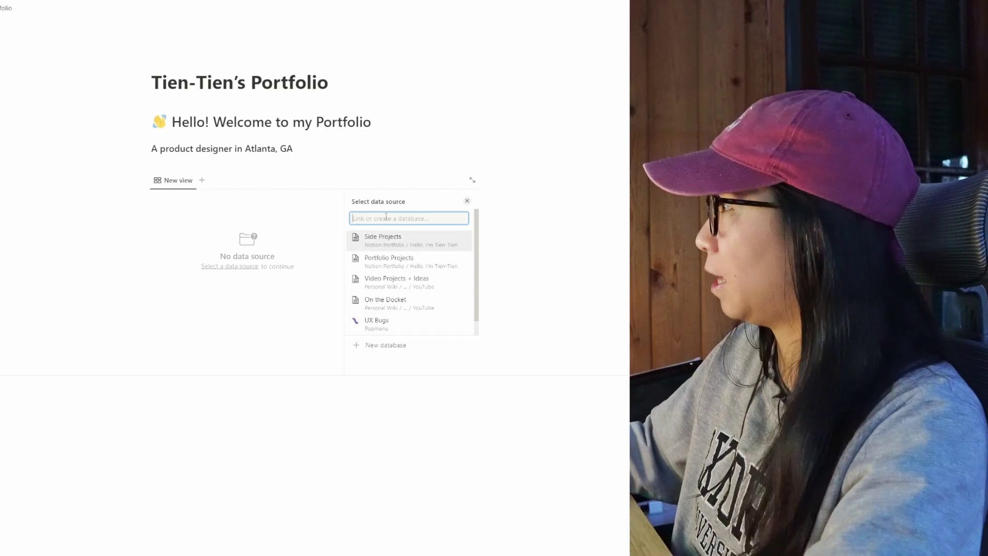
pyautogui.write('Case st')
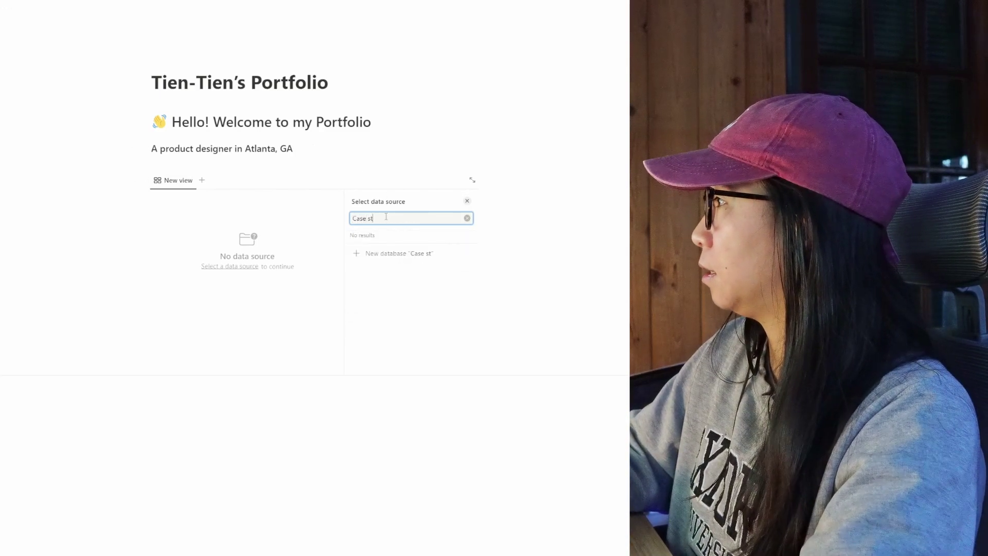
pyautogui.write('udi')
pyautogui.write('STud')
pyautogui.write('ies')
pyautogui.click(399, 253)
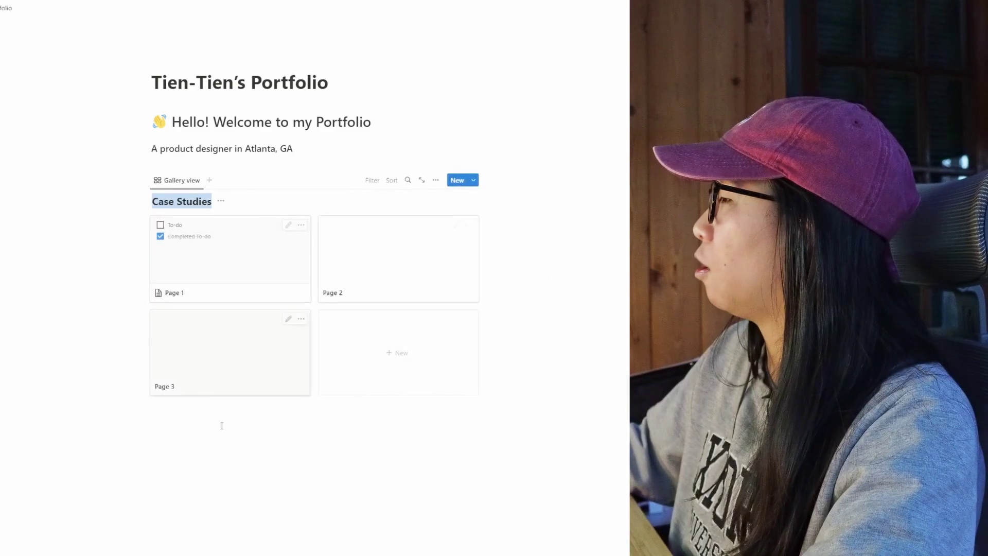
pyautogui.click(196, 270)
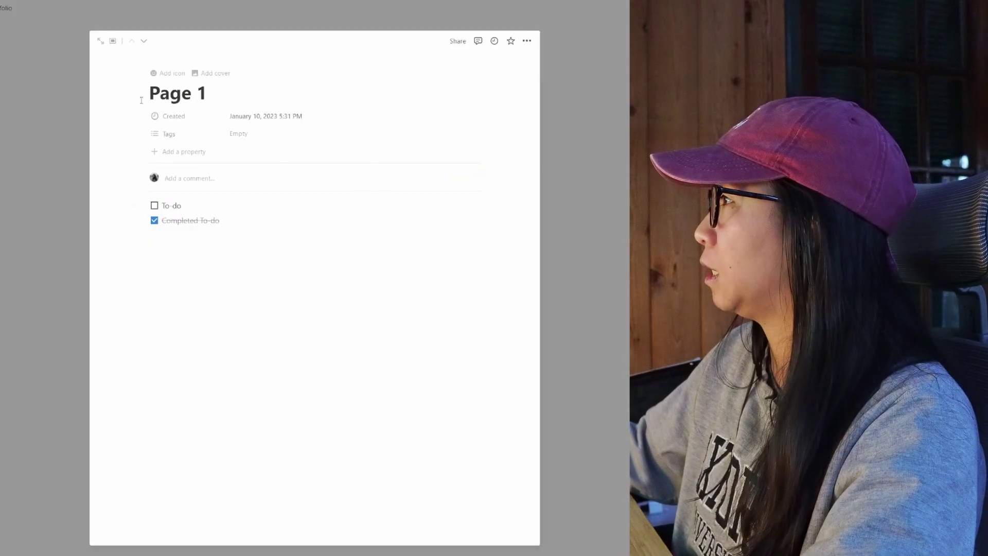
pyautogui.click(619, 255)
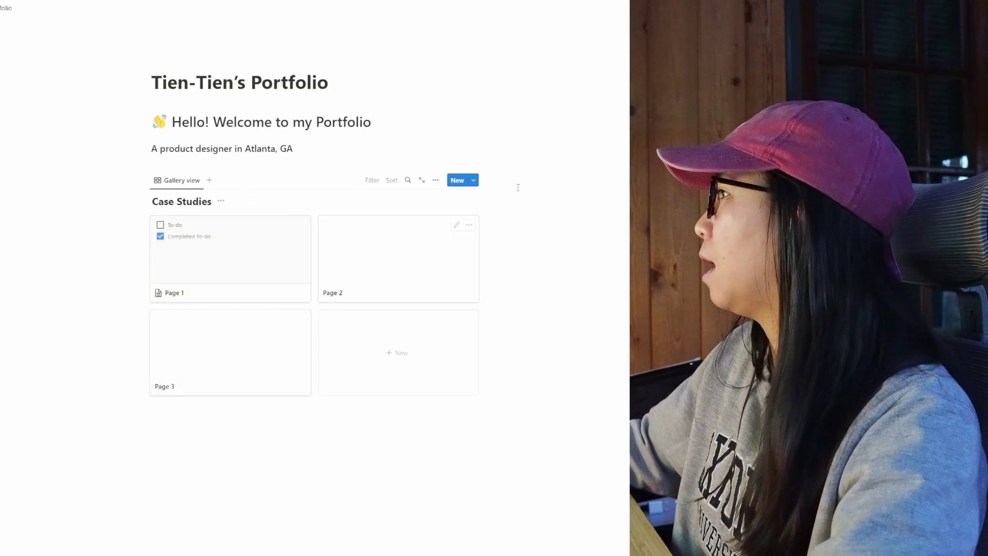
# Start a new Case Studies template titled 'Case Study'.
pyautogui.click(474, 181)
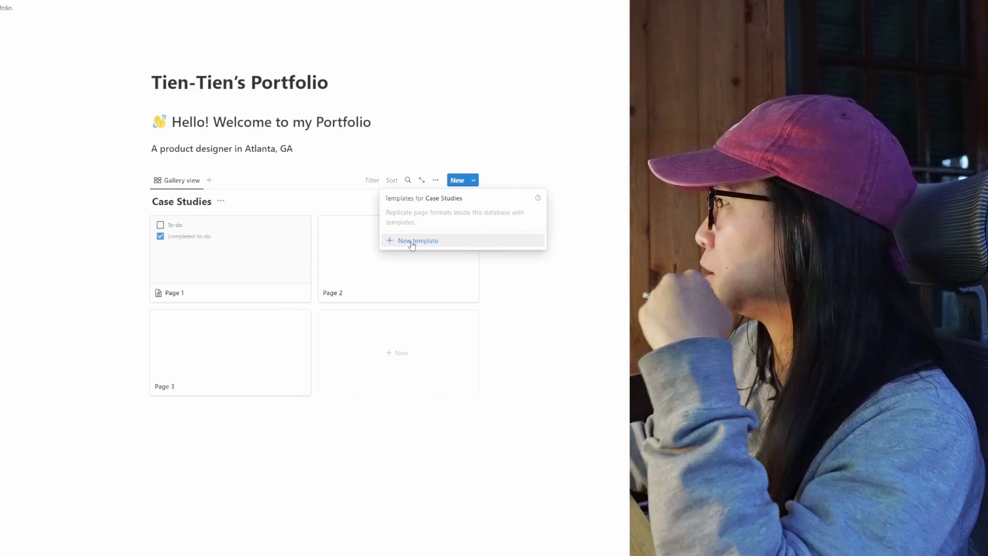
pyautogui.click(411, 240)
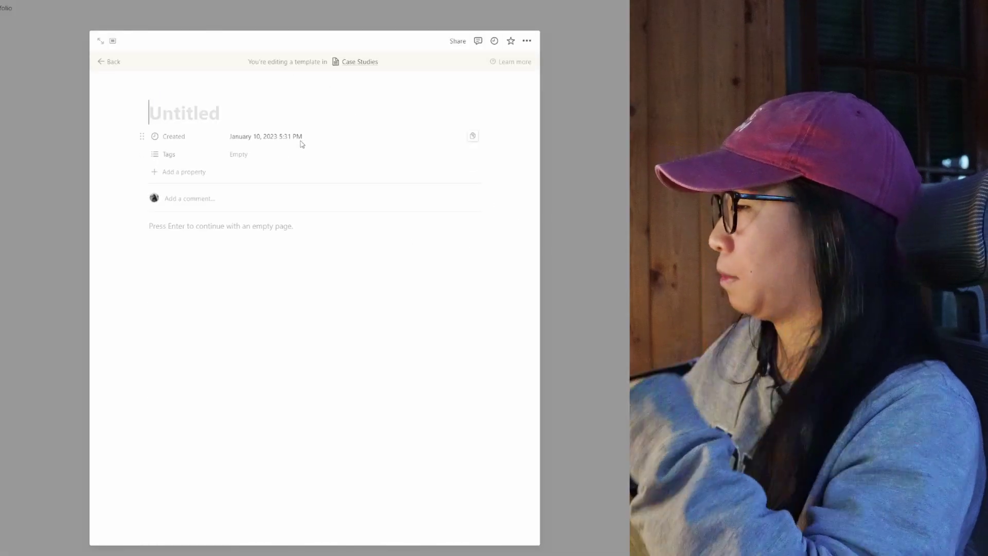
pyautogui.write('Case Study')
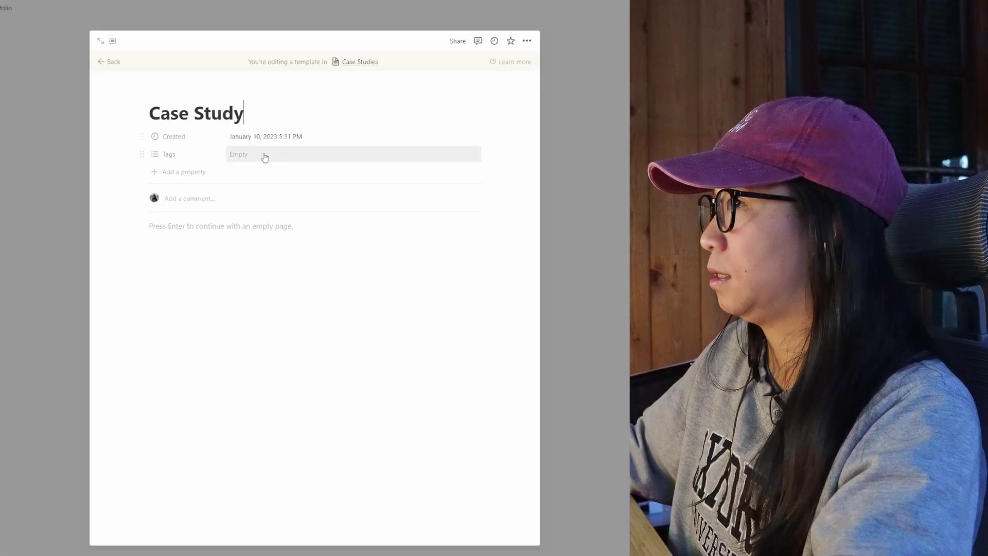
pyautogui.click(161, 227)
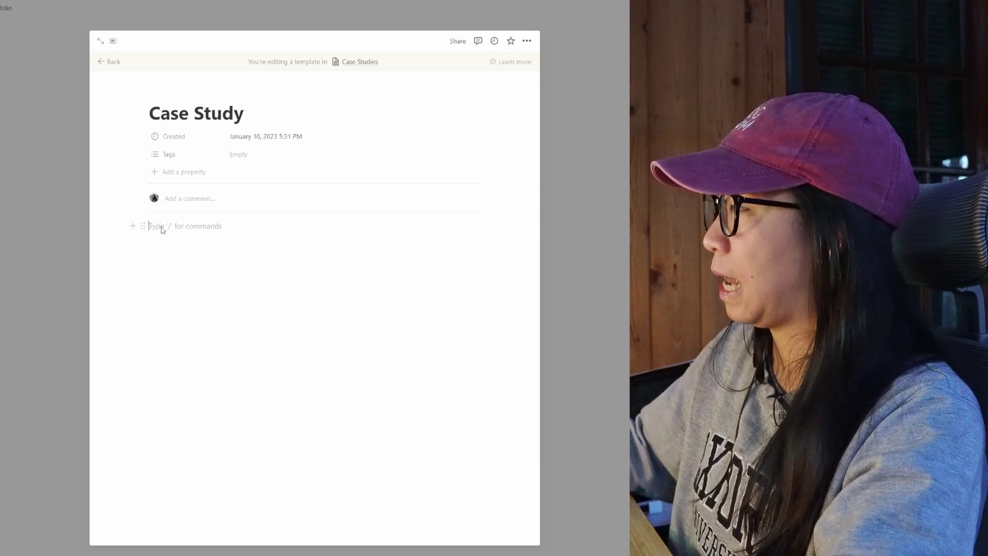
# Fill the template with Heading 1, Heading 2 and Heading 3, plus an empty block above them.
pyautogui.write('##')
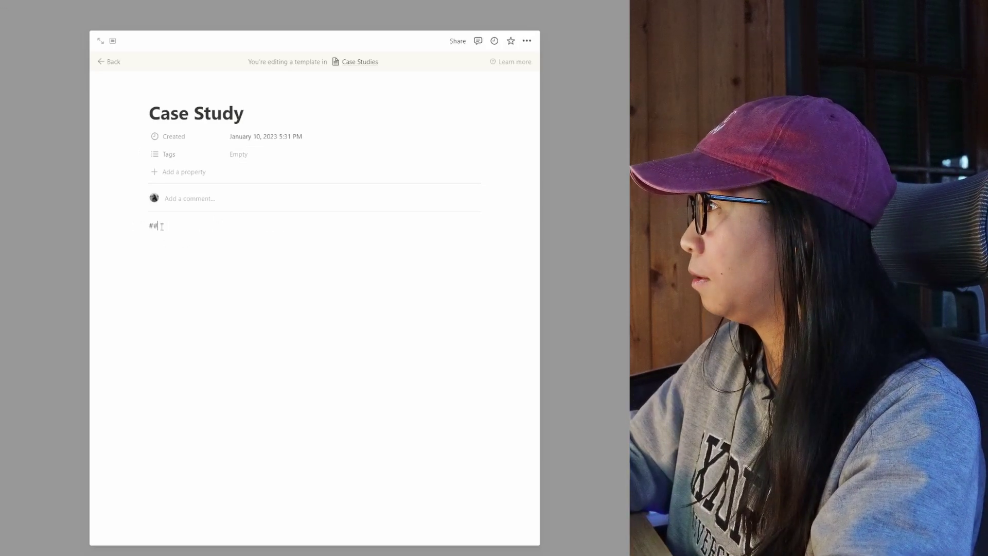
pyautogui.write(' Heading 1')
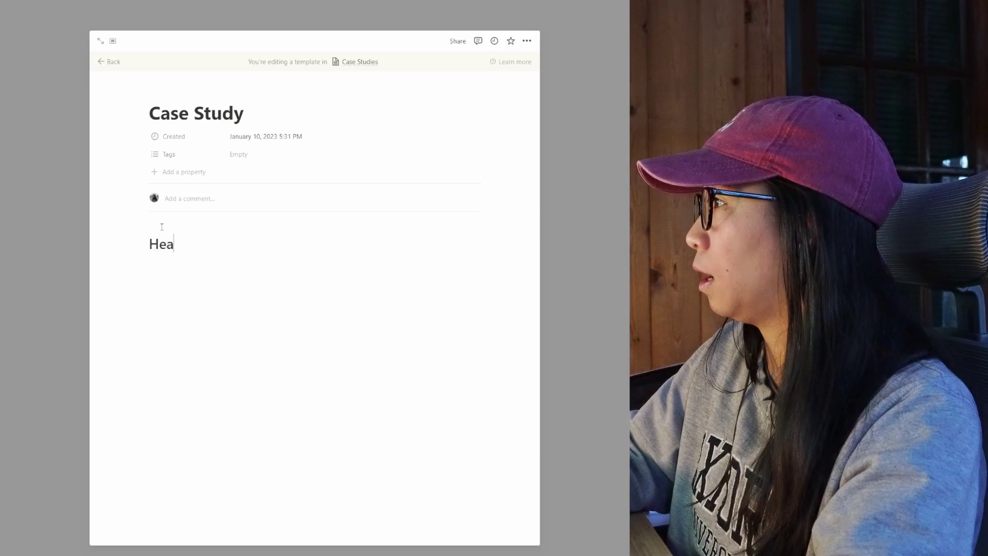
pyautogui.press('Return')
pyautogui.write('## Heading 2')
pyautogui.press('Return')
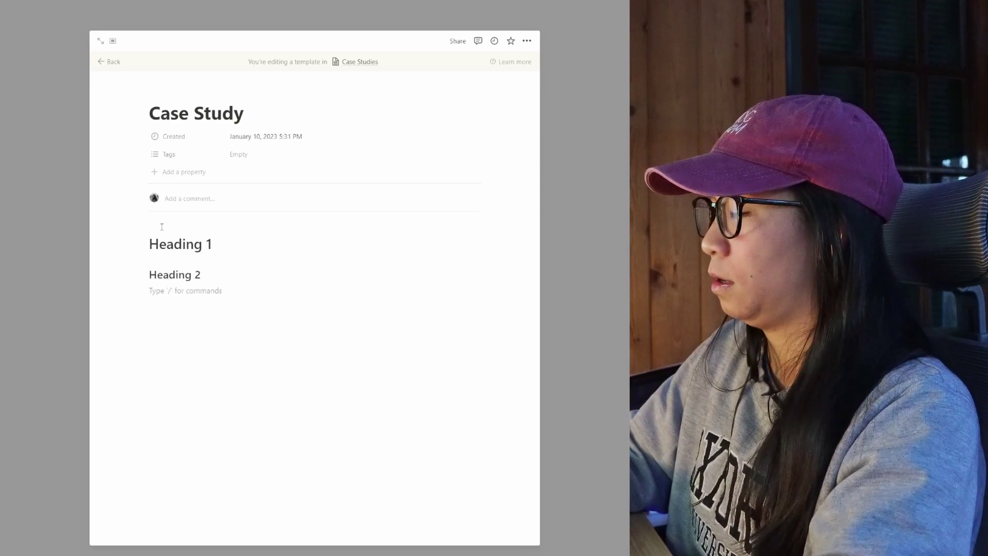
pyautogui.write('### Head')
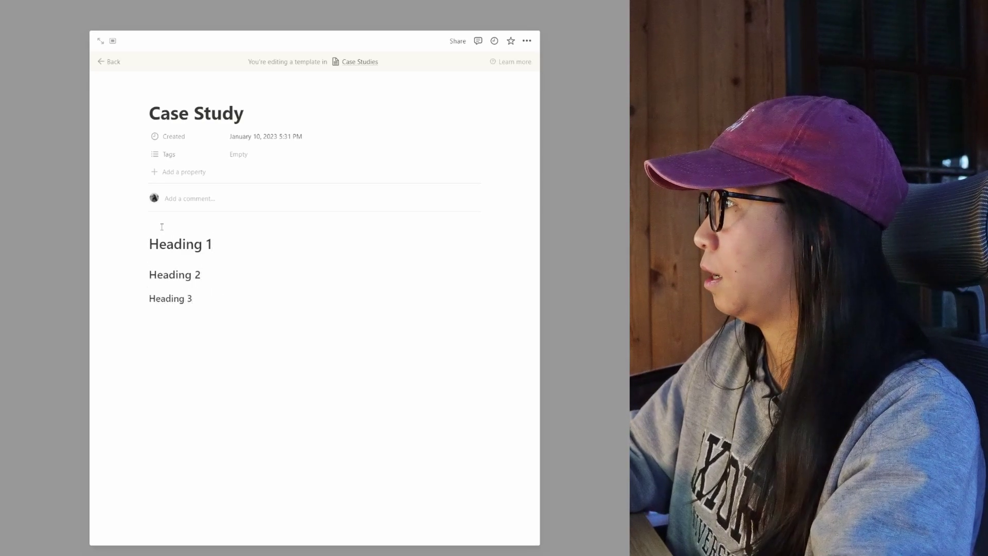
pyautogui.press('Return')
pyautogui.write('/ima')
pyautogui.press('BackSpace')
pyautogui.press('BackSpace')
pyautogui.press('BackSpace')
pyautogui.press('BackSpace')
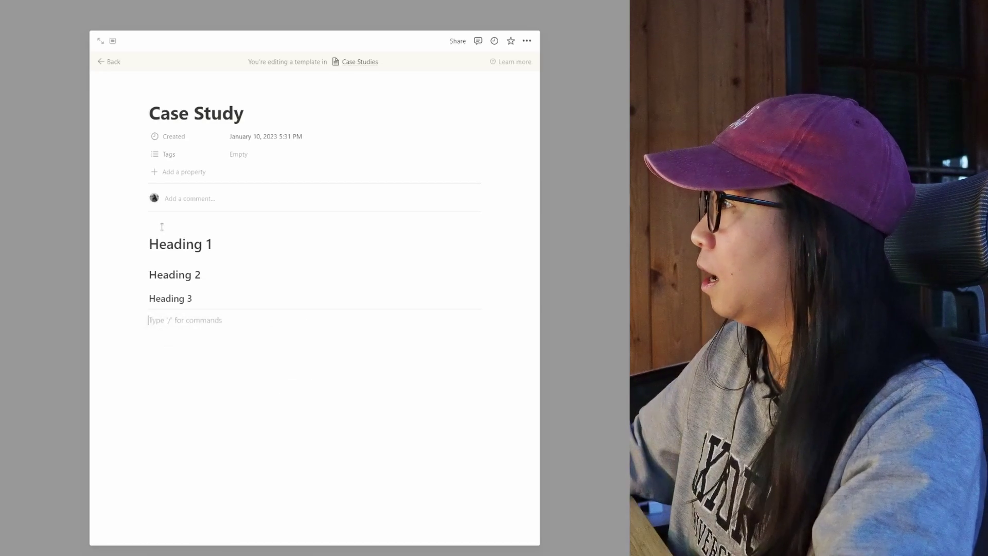
pyautogui.press('BackSpace')
pyautogui.press('Up')
pyautogui.press('Up')
pyautogui.press('Up')
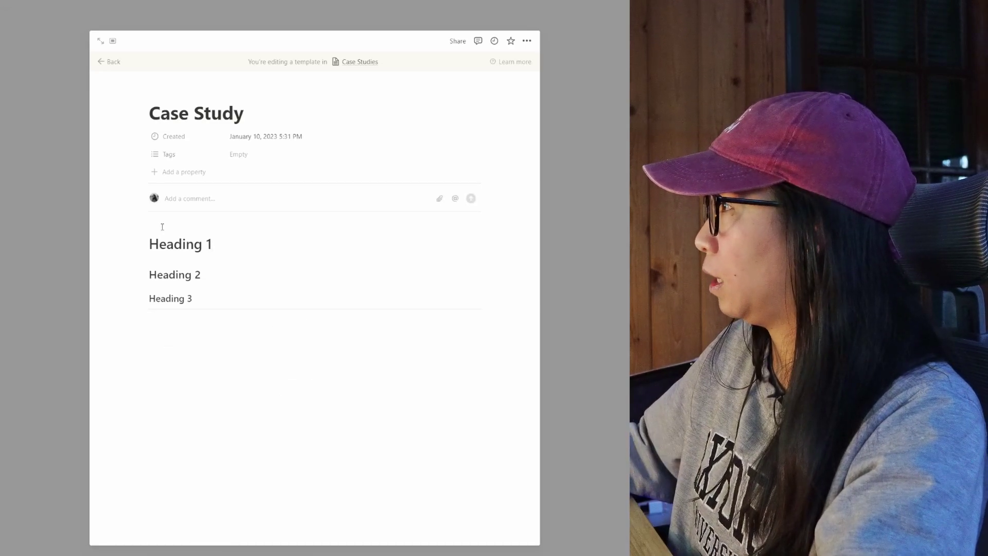
pyautogui.click(151, 237)
pyautogui.press('Return')
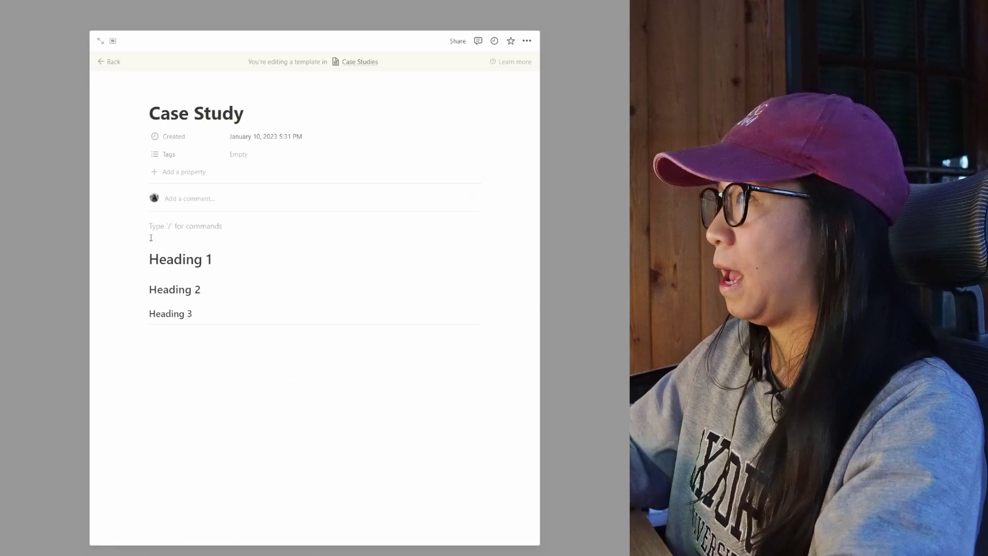
# Turn the empty block into a toggle titled '📖 Table of Contents'.
pyautogui.write('/to')
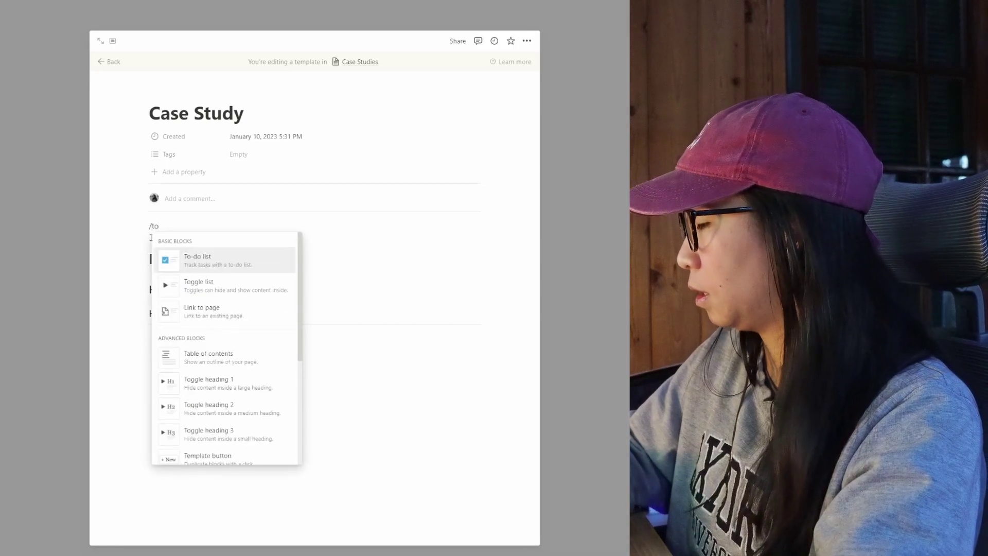
pyautogui.press('Down')
pyautogui.press('Return')
pyautogui.write('Table of Conents')
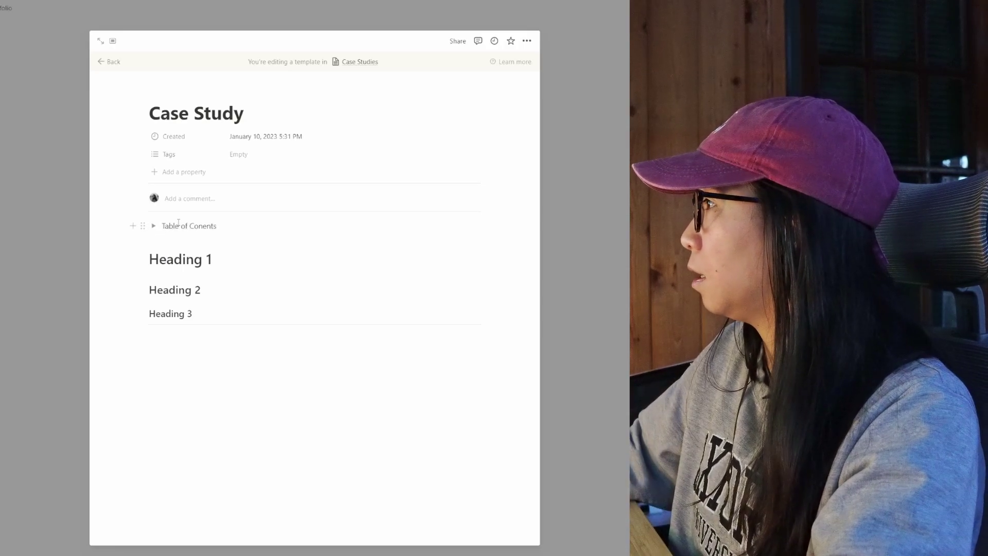
pyautogui.press('BackSpace')
pyautogui.press('BackSpace')
pyautogui.press('BackSpace')
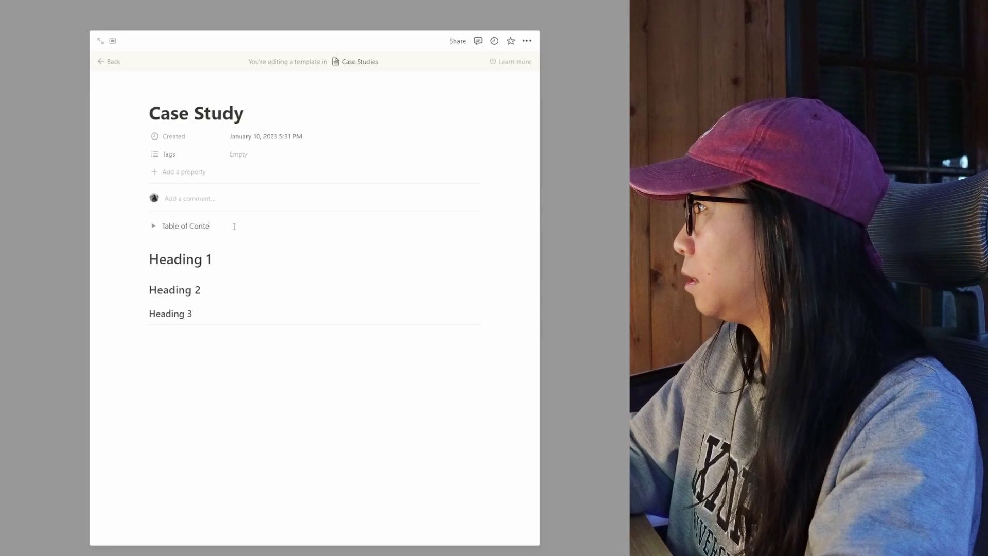
pyautogui.write('s')
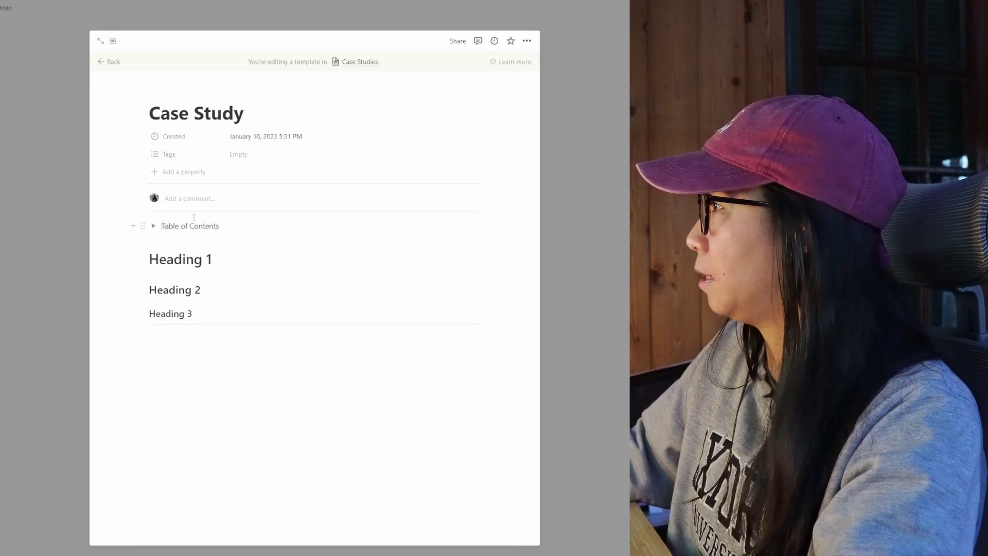
pyautogui.write(':book')
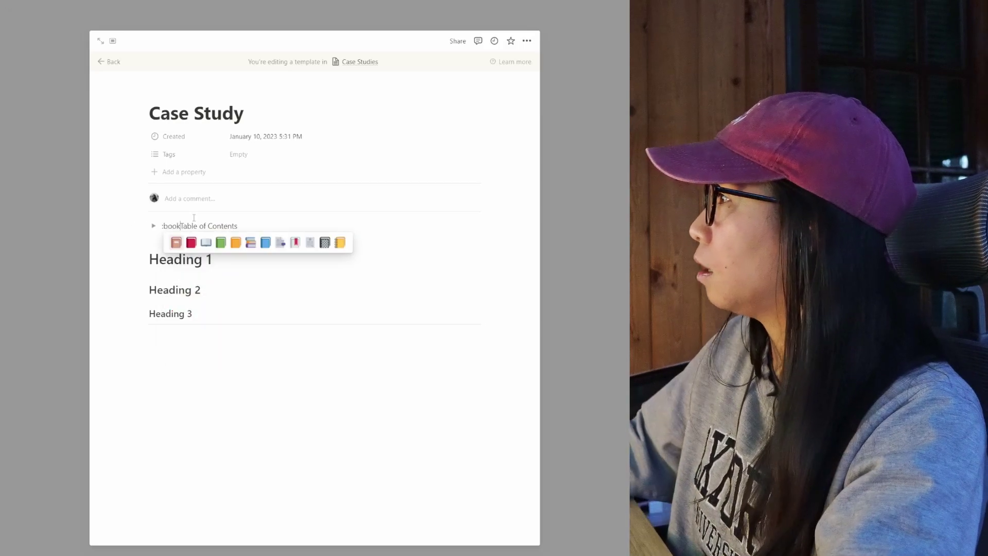
pyautogui.click(208, 243)
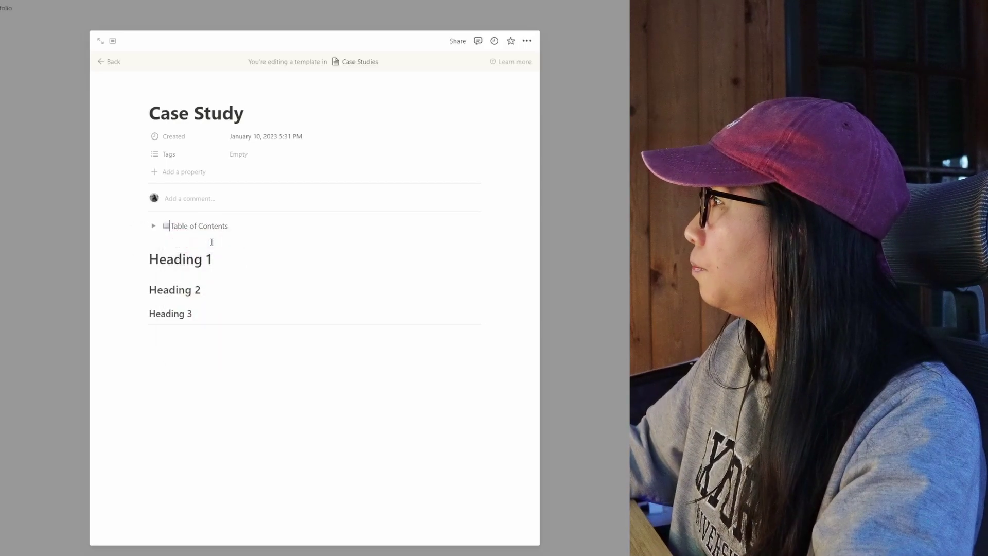
pyautogui.tripleClick(171, 223)
pyautogui.press('Escape')
pyautogui.tripleClick(184, 221)
pyautogui.press('Escape')
pyautogui.moveTo(236, 226); pyautogui.dragTo(168, 224)
# Expand the toggle and insert a Table of contents block inside it.
pyautogui.click(153, 225)
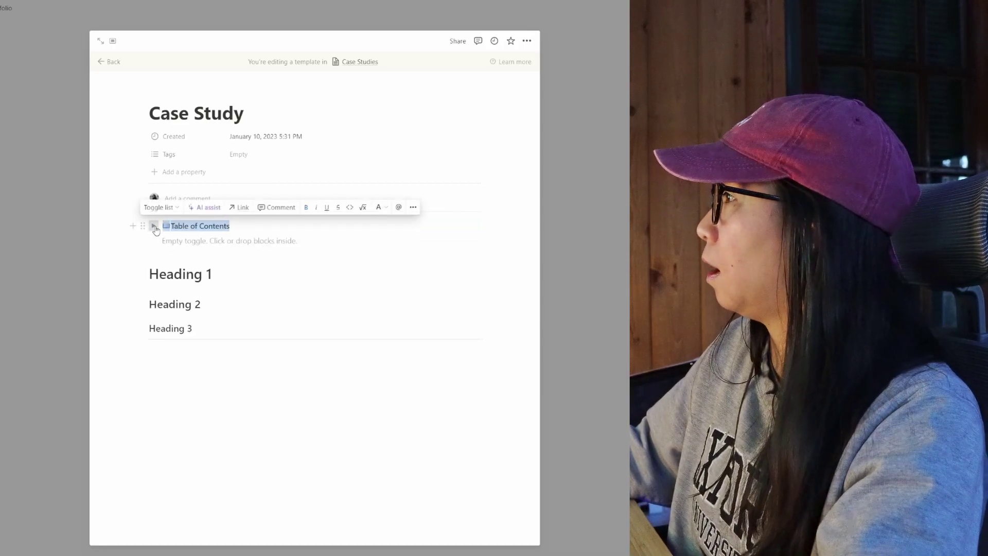
pyautogui.click(213, 245)
pyautogui.write('/table')
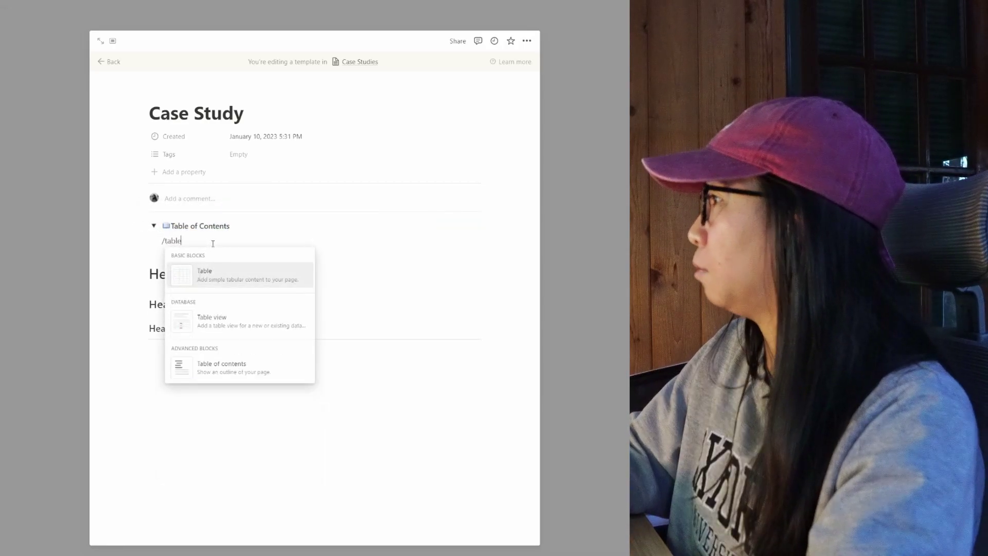
pyautogui.click(216, 367)
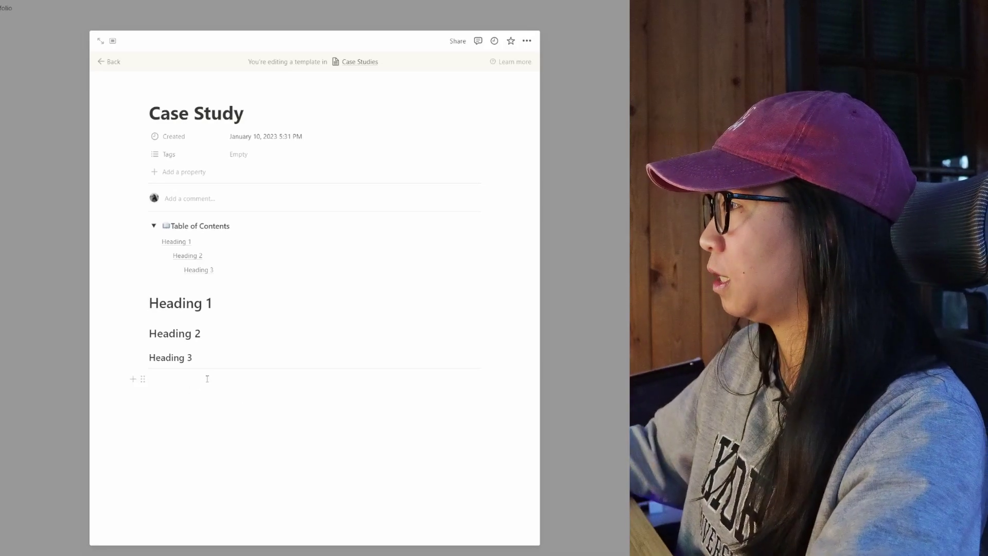
# Insert a synced block below Heading 3 starting with a red heart emoji line for Twitter.
pyautogui.click(206, 379)
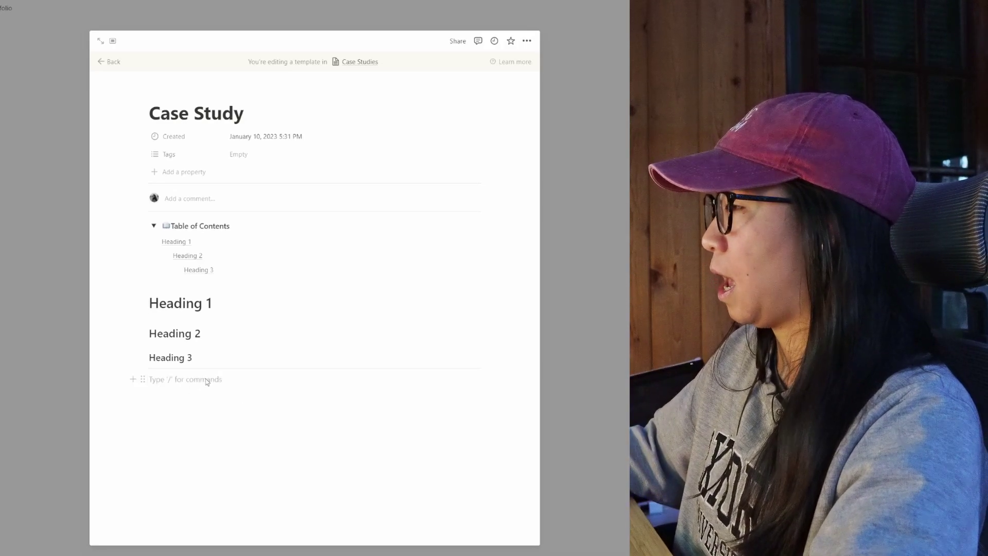
pyautogui.write('/block')
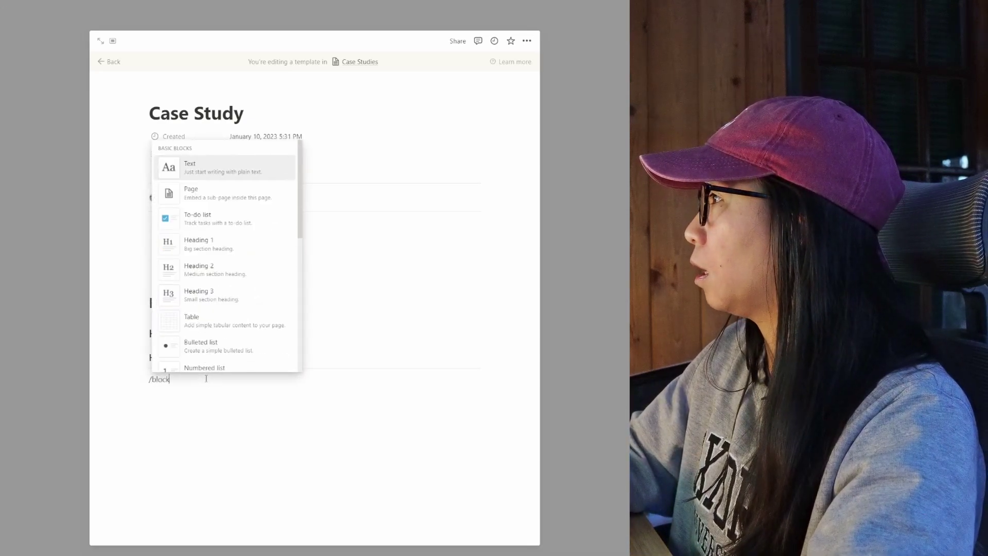
pyautogui.scroll(-8, 249, 280)
pyautogui.scroll(1, 234, 262)
pyautogui.click(196, 185)
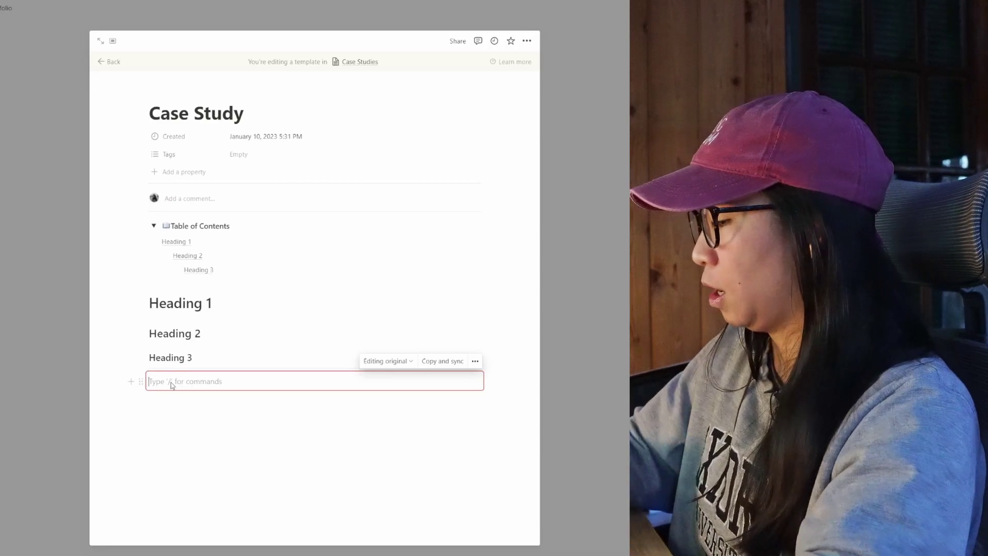
pyautogui.write(':heart')
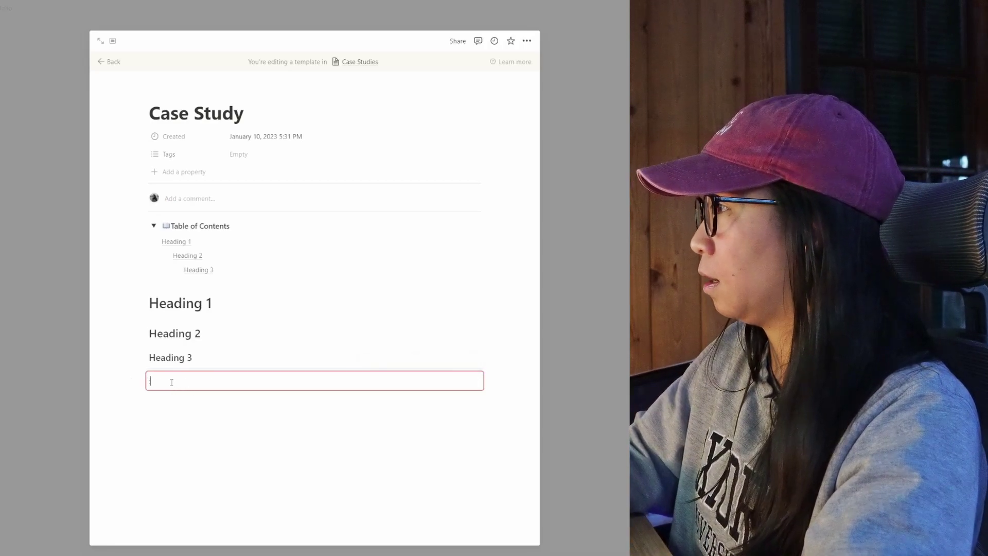
pyautogui.press('Return')
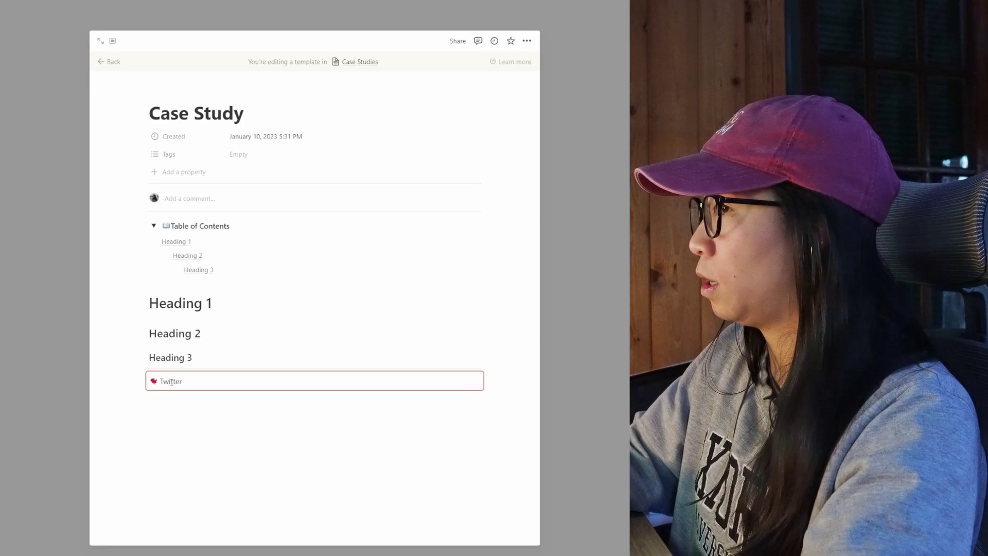
# Add briefcase-emoji Linkedin and camera-emoji Instagram lines to the synced block.
pyautogui.press('Return')
pyautogui.write(':')
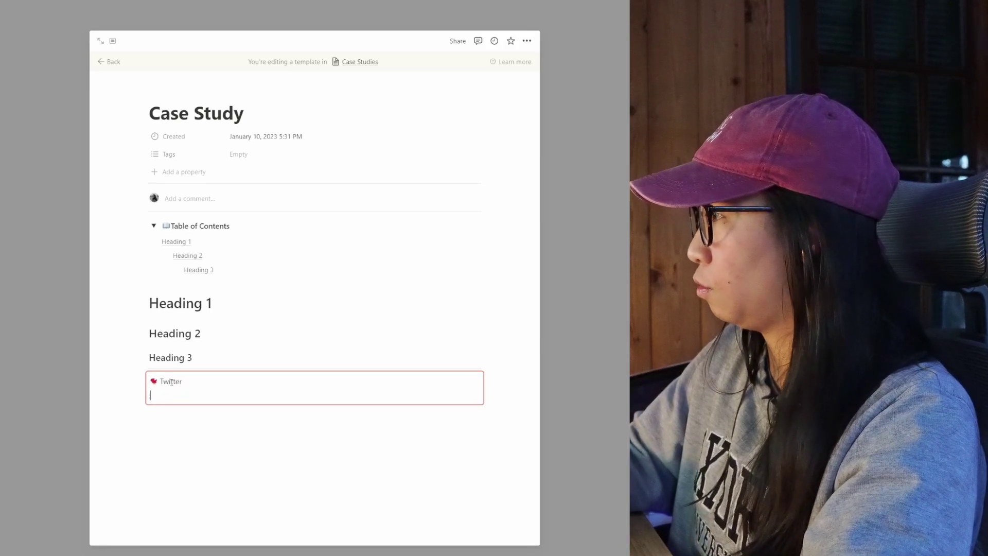
pyautogui.write('brief')
pyautogui.press('Right')
pyautogui.press('Return')
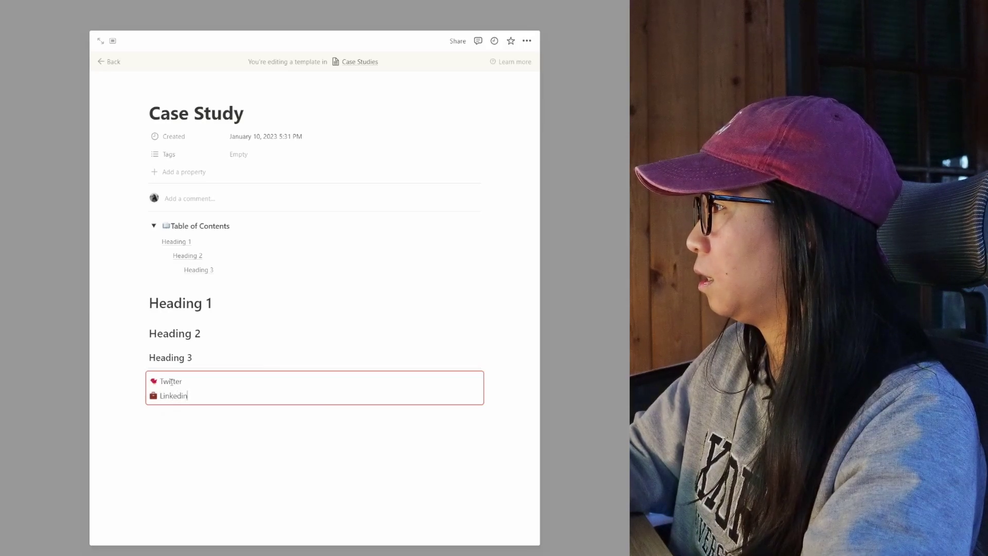
pyautogui.press('Return')
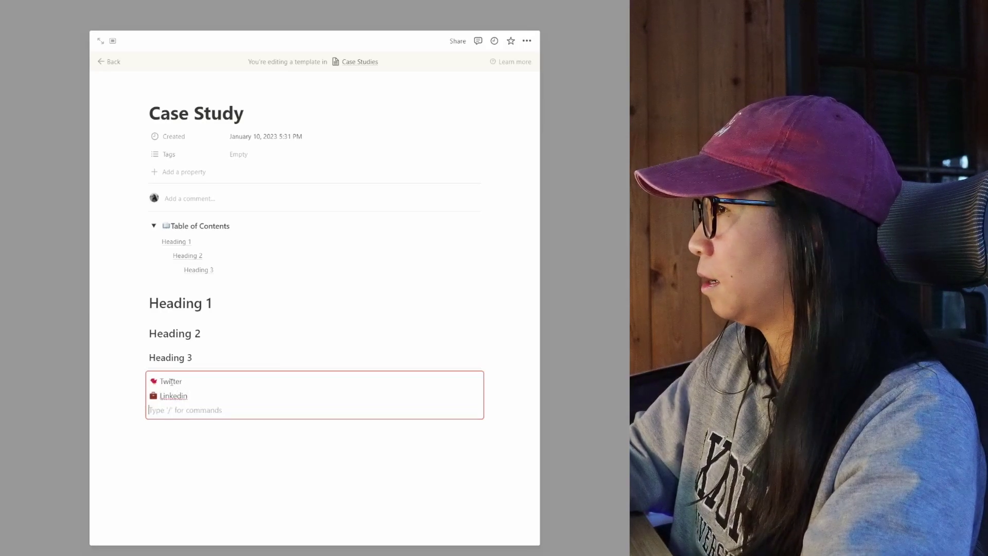
pyautogui.write(':camera')
pyautogui.press('Return')
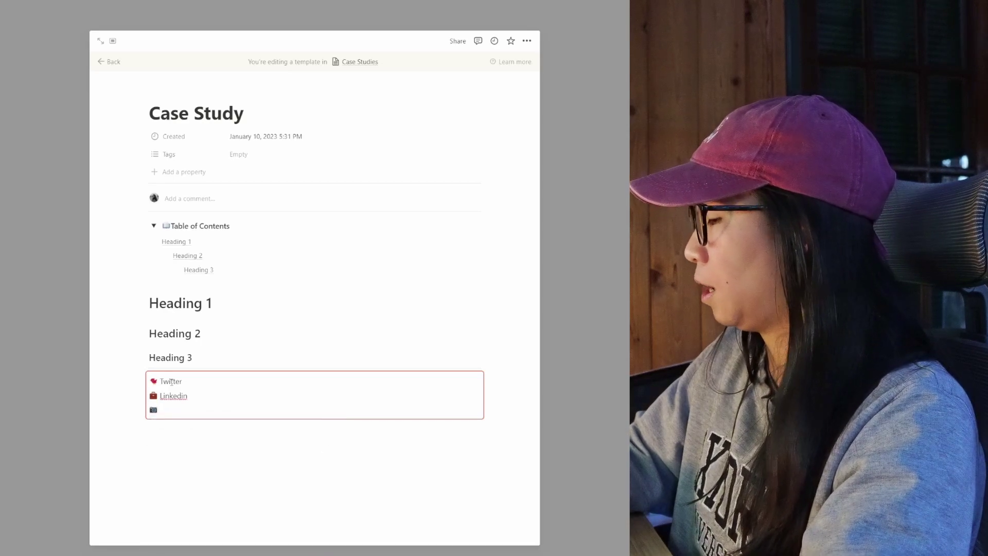
pyautogui.write(':pe')
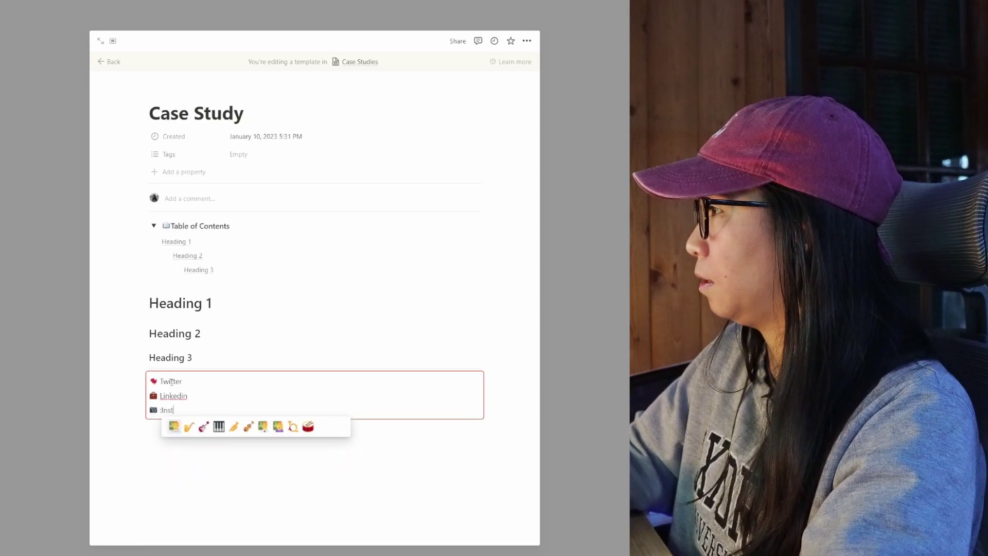
pyautogui.press('BackSpace')
pyautogui.press('BackSpace')
pyautogui.press('BackSpace')
# Finish the Instagram line and link Twitter to twitter.com.
pyautogui.write('Instagram')
pyautogui.doubleClick(176, 380)
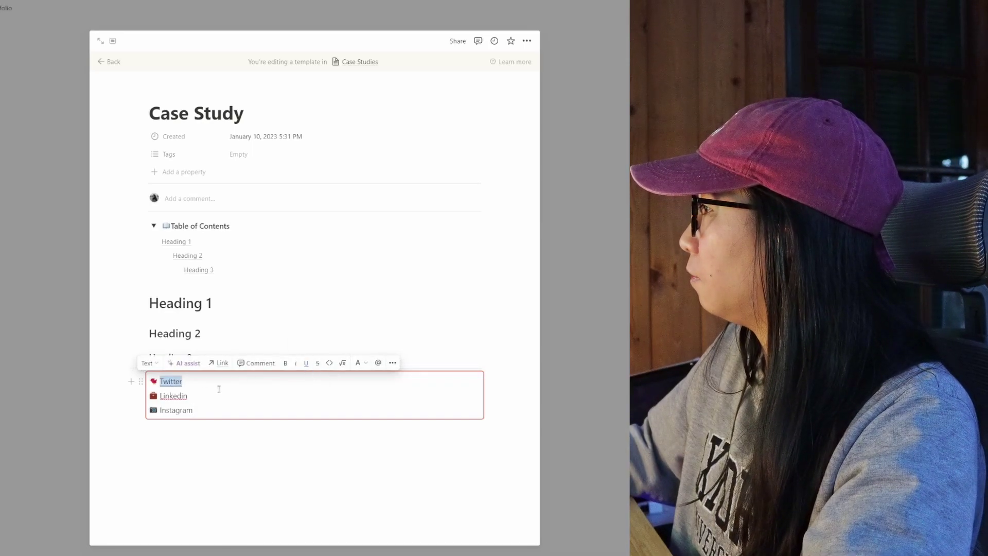
pyautogui.click(218, 362)
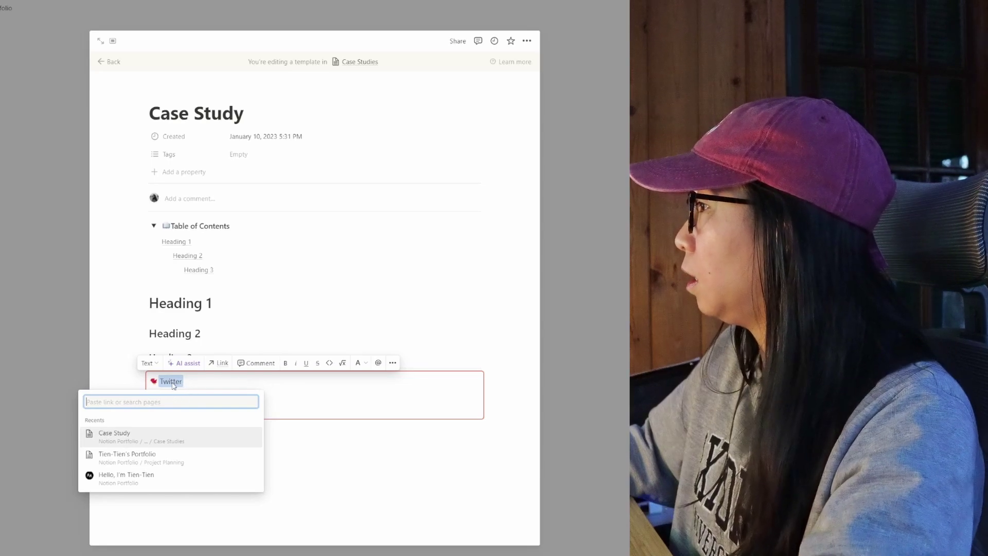
pyautogui.hotkey('ctrl', 'v')
pyautogui.press('Return')
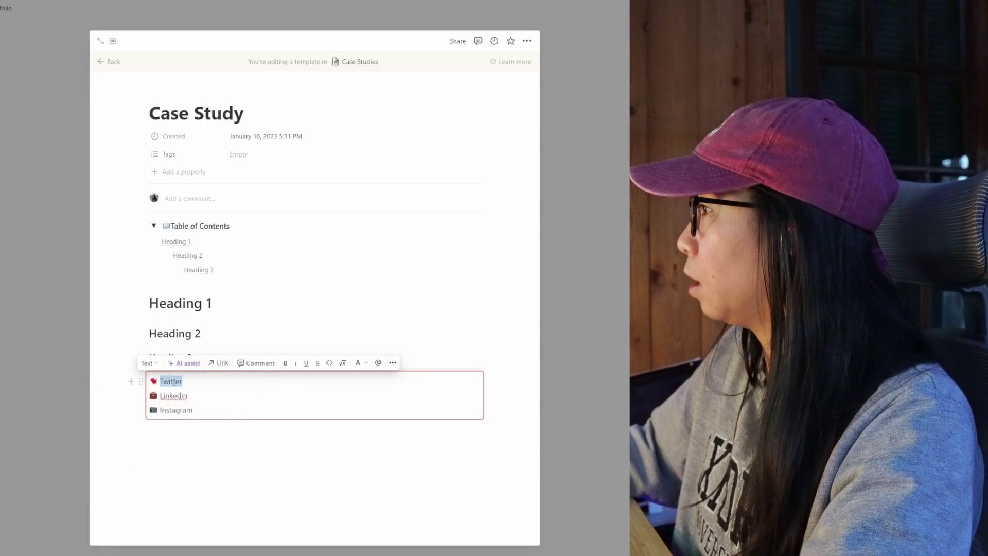
pyautogui.click(223, 365)
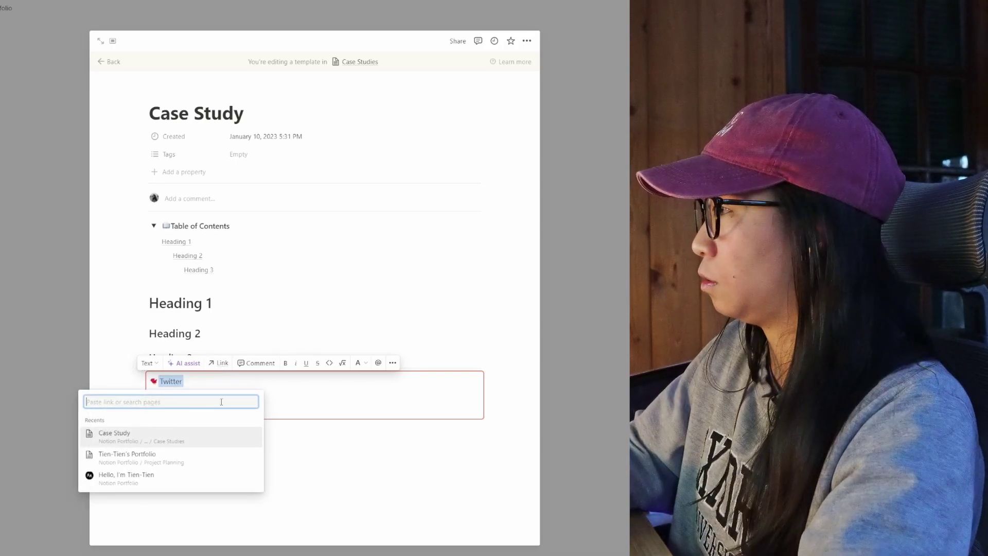
pyautogui.write('twitter.com')
pyautogui.press('Return')
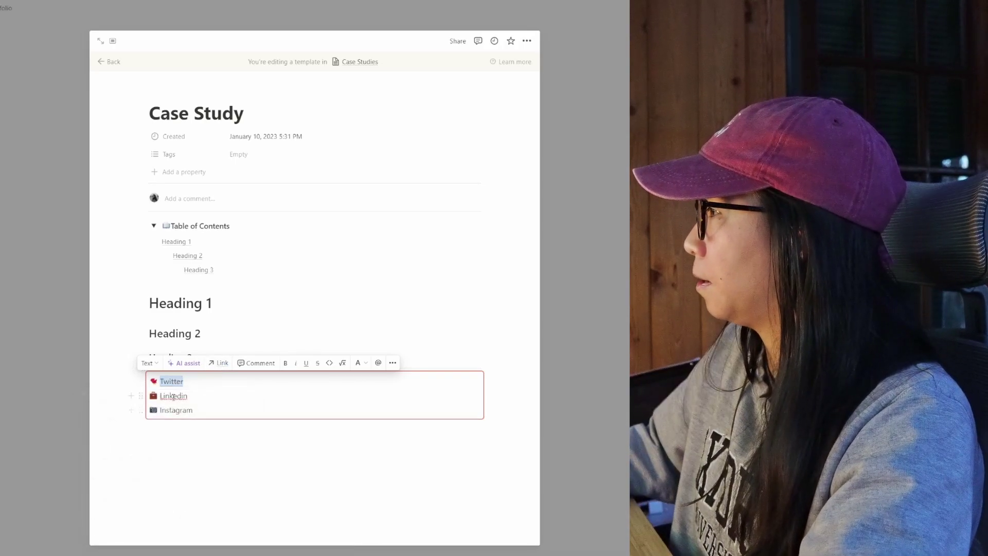
# Link Linkedin to linkedin.com and Instagram to Instagram.com.
pyautogui.doubleClick(173, 395)
pyautogui.click(221, 377)
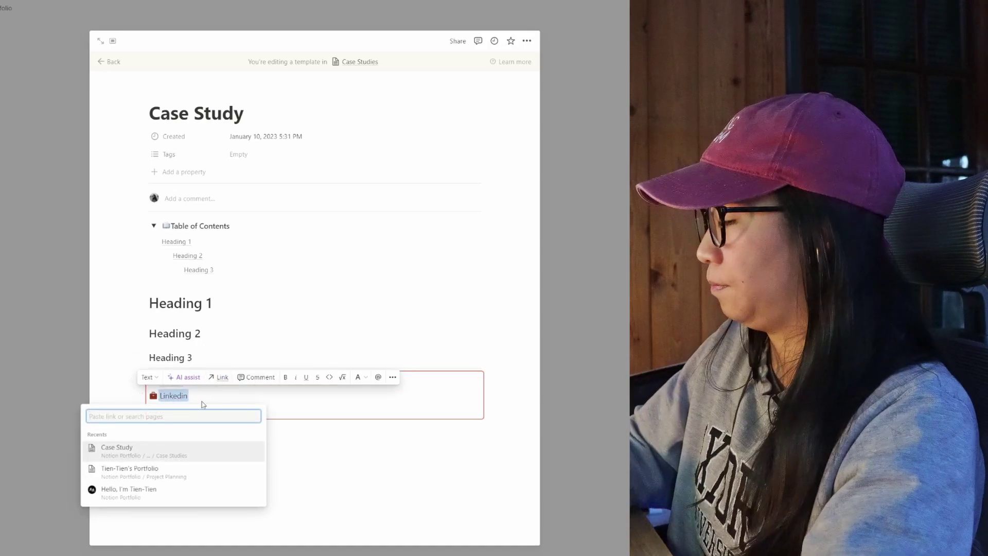
pyautogui.write('linkedin.com')
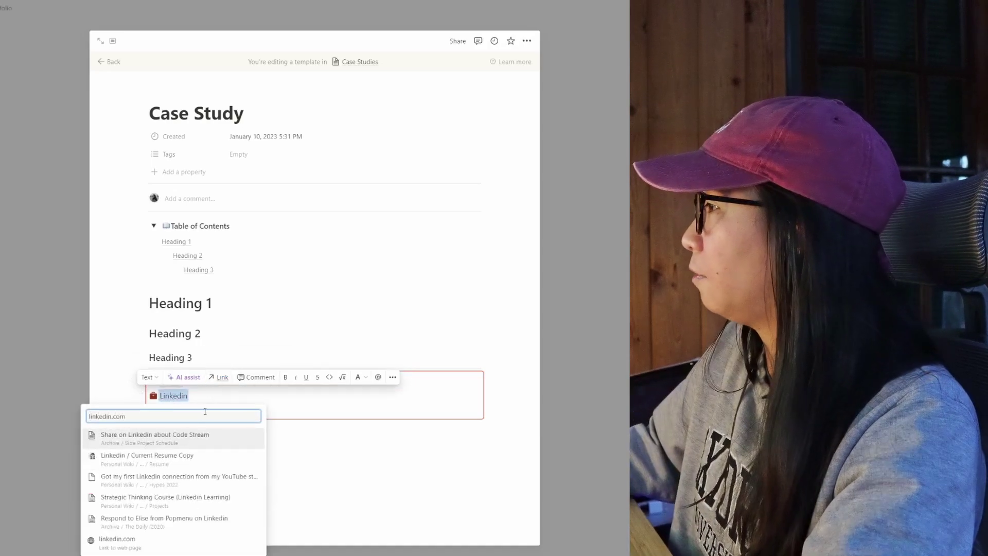
pyautogui.press('Return')
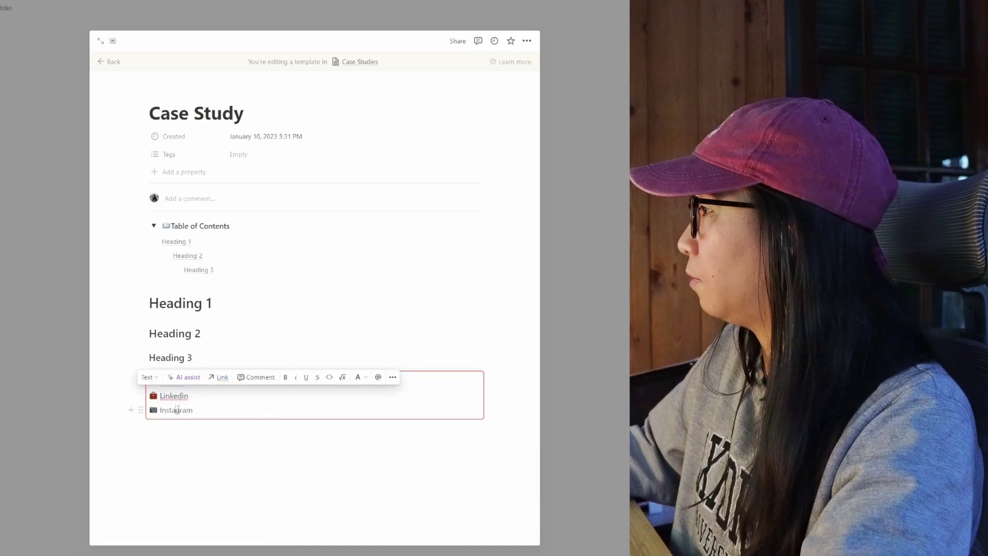
pyautogui.doubleClick(176, 410)
pyautogui.click(221, 392)
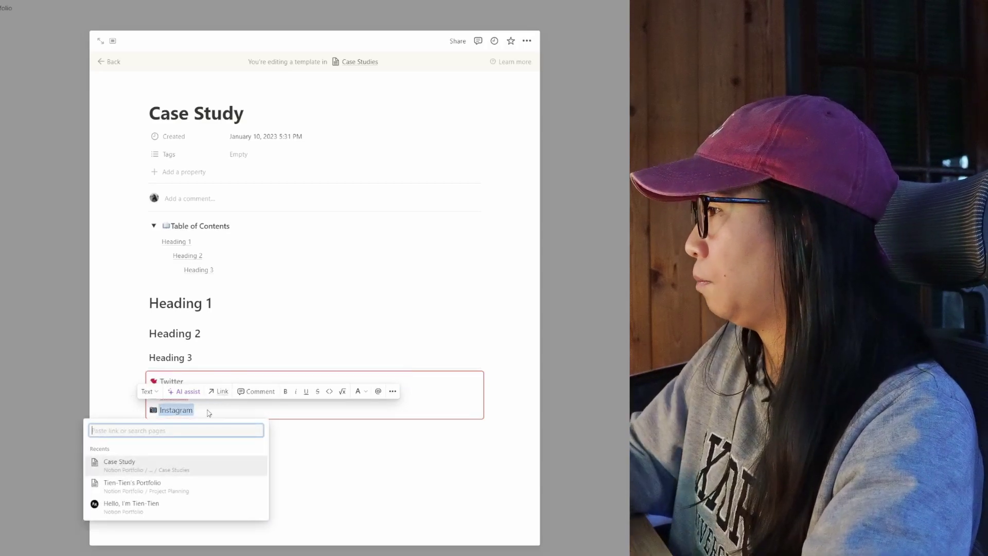
pyautogui.write('Instagram')
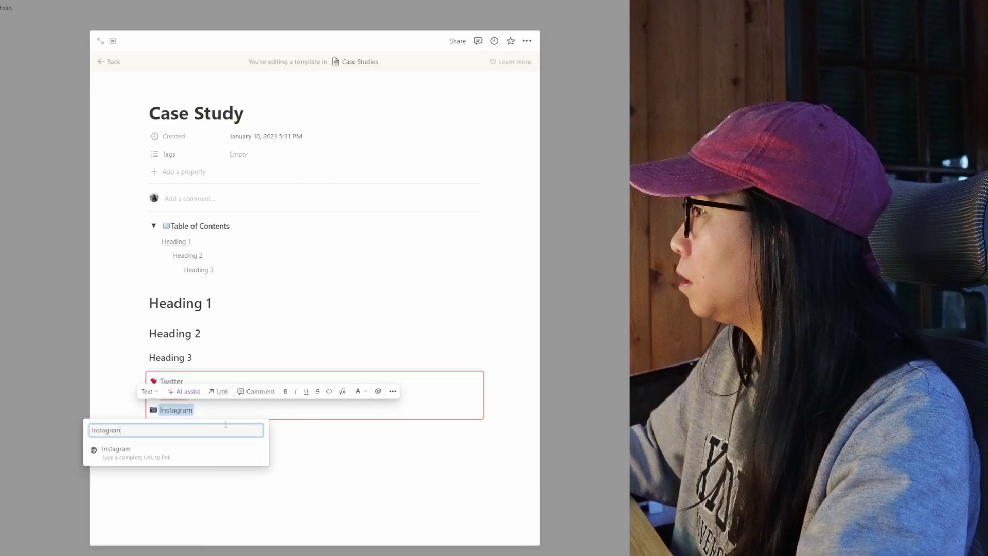
pyautogui.write('.com')
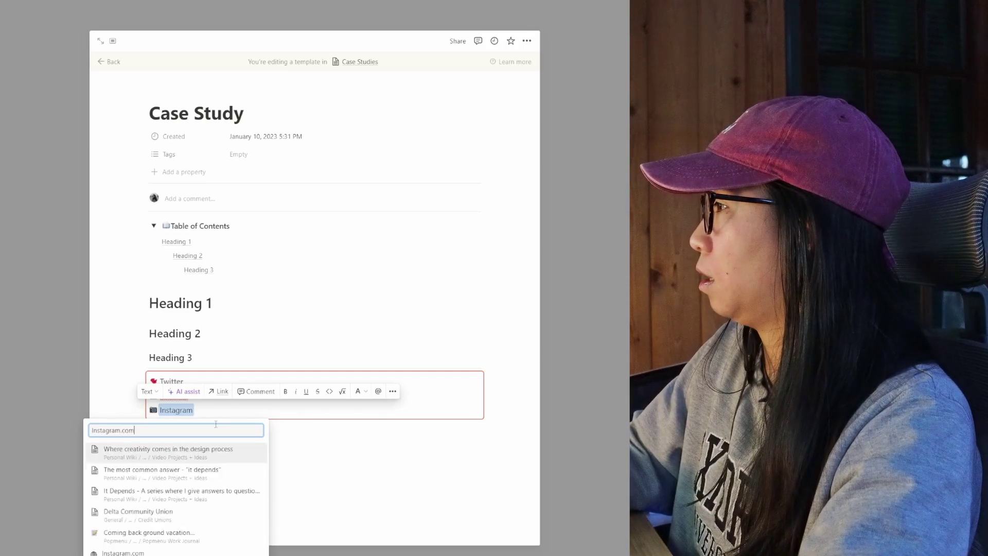
pyautogui.press('Return')
pyautogui.click(216, 455)
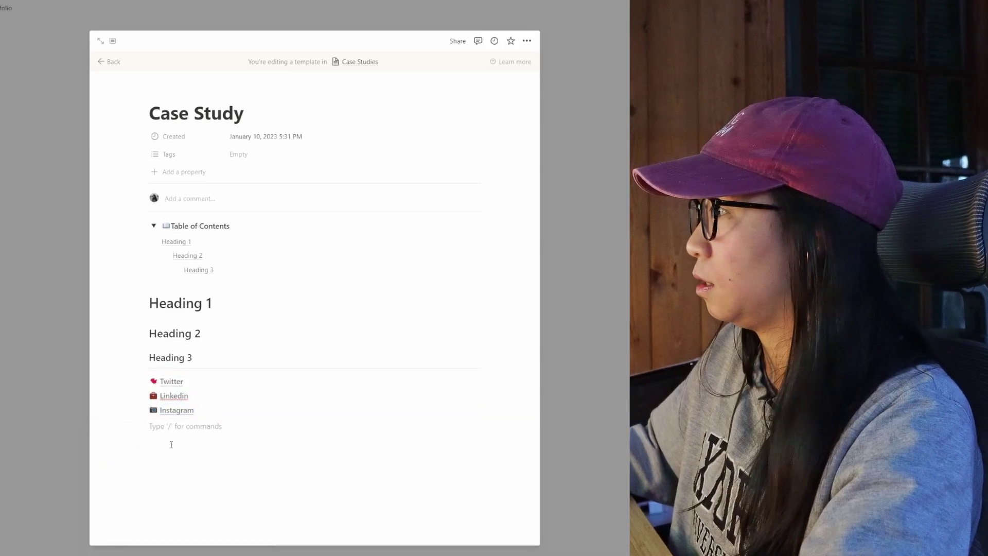
# Add a new line with a 🏠 house emoji followed by 'Return Home'.
pyautogui.press('Return')
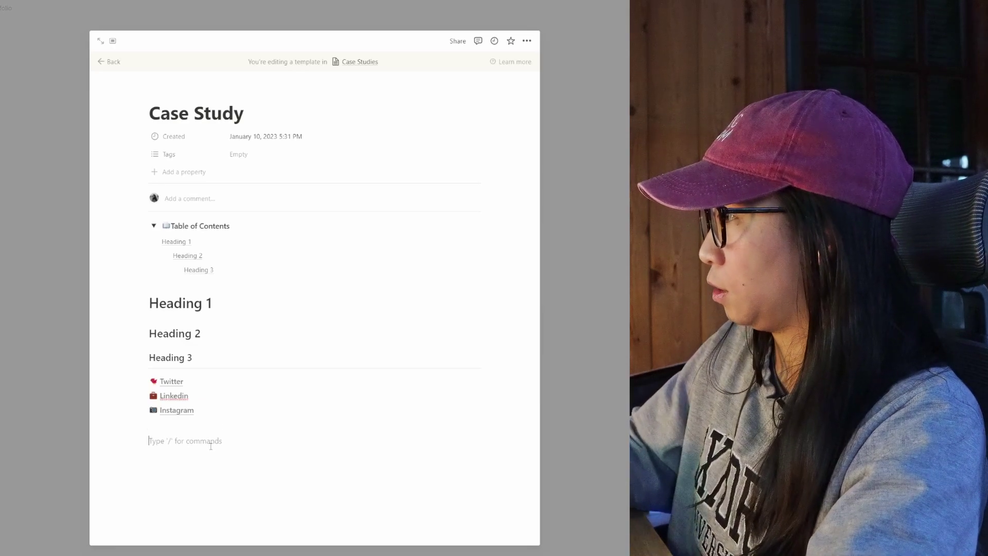
pyautogui.write('[')
pyautogui.write('Retu')
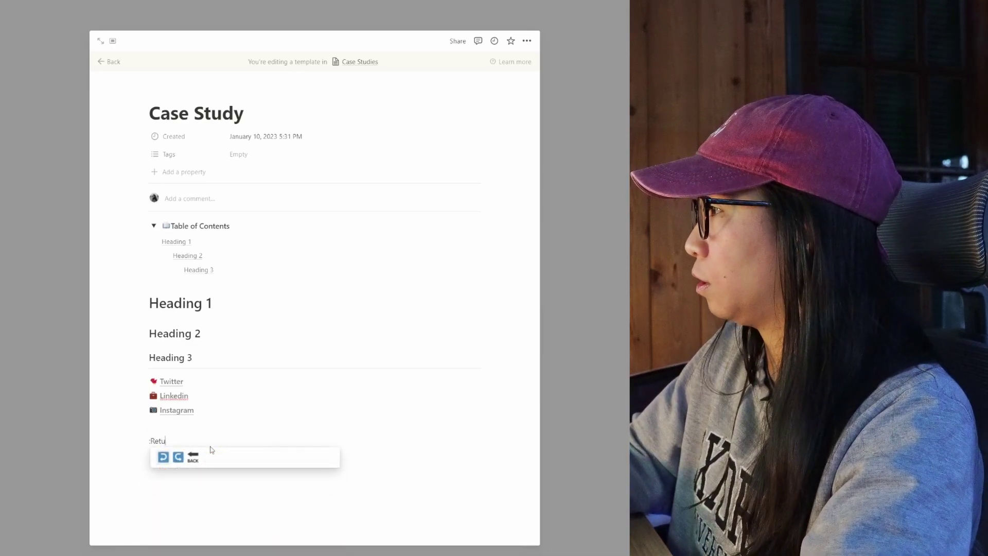
pyautogui.press('BackSpace')
pyautogui.press('BackSpace')
pyautogui.press('BackSpace')
pyautogui.press('BackSpace')
pyautogui.write('home')
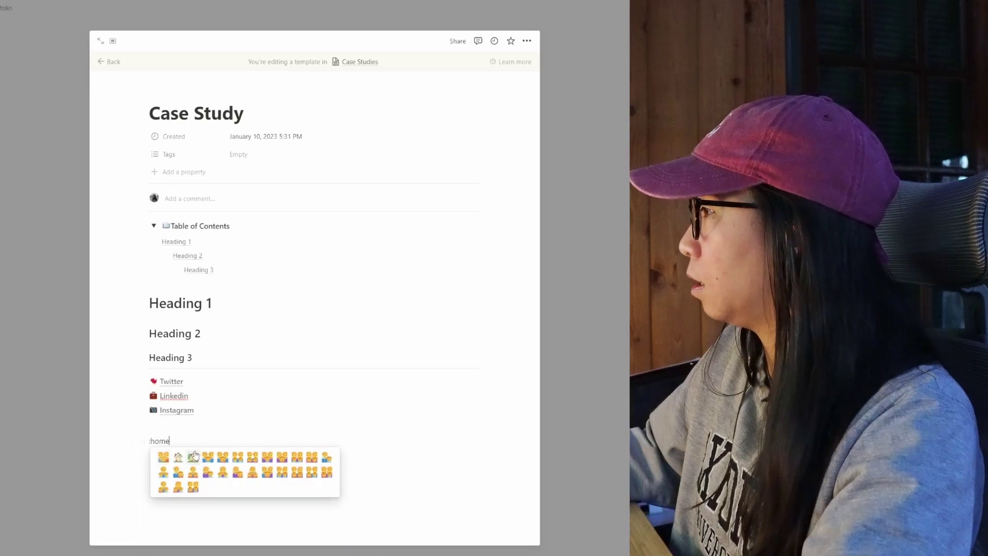
pyautogui.click(178, 456)
pyautogui.write('Retur')
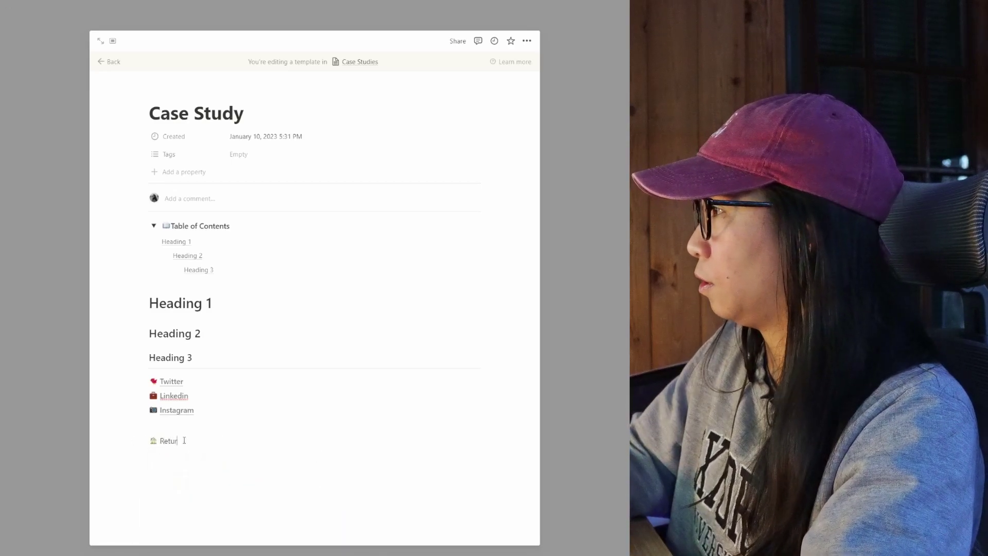
pyautogui.write('n Home')
# Link the Return Home text to the portfolio page.
pyautogui.moveTo(200, 442); pyautogui.dragTo(164, 442)
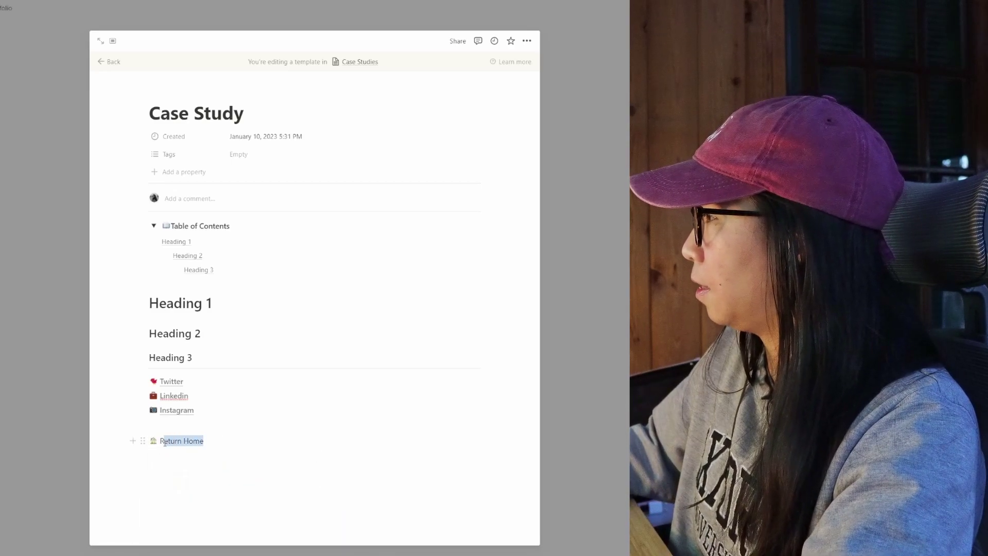
pyautogui.click(221, 423)
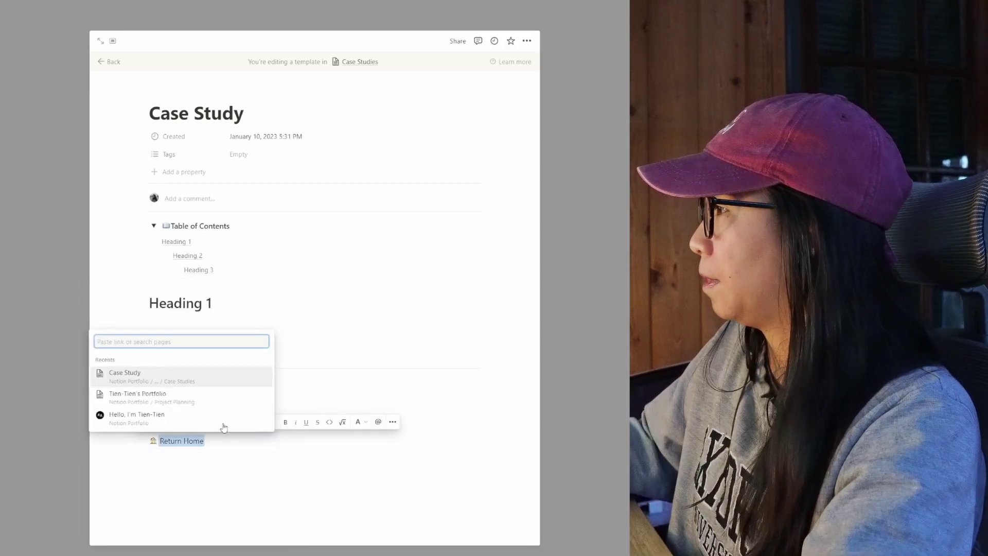
pyautogui.click(164, 399)
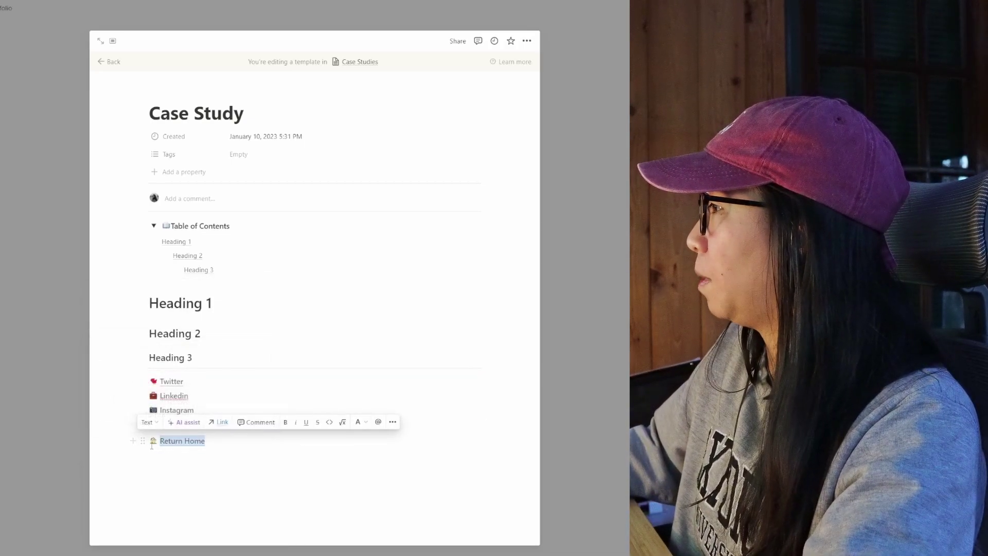
# Place Return Home in a column beside the social links, copy the synced block, and exit the template.
pyautogui.moveTo(142, 442); pyautogui.dragTo(129, 386)
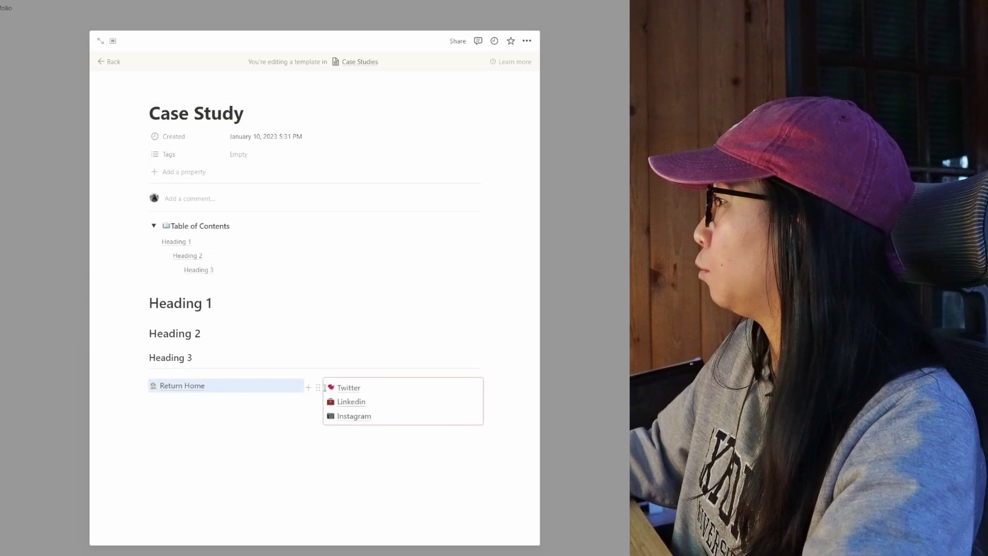
pyautogui.click(319, 389)
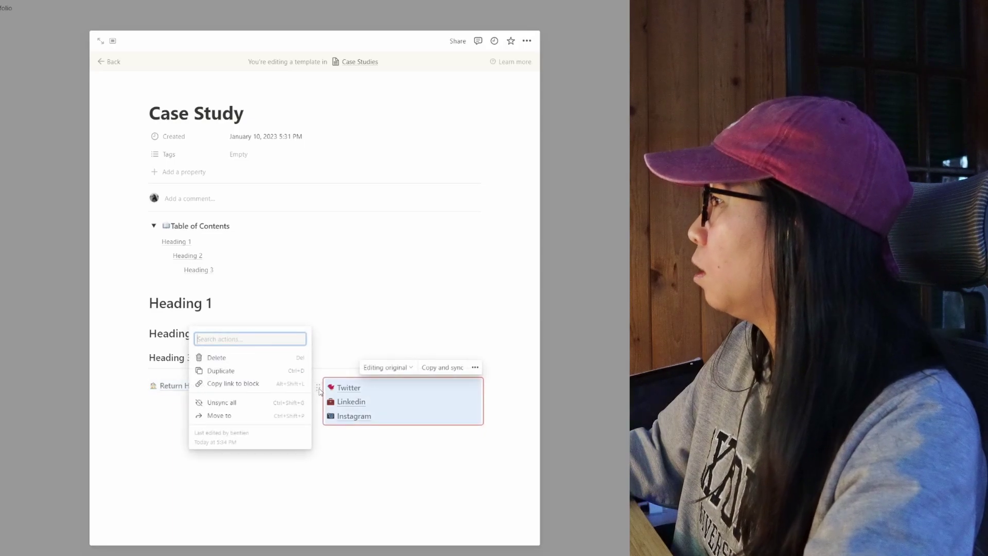
pyautogui.click(348, 455)
pyautogui.moveTo(421, 456); pyautogui.dragTo(337, 388)
pyautogui.moveTo(493, 429); pyautogui.dragTo(349, 392)
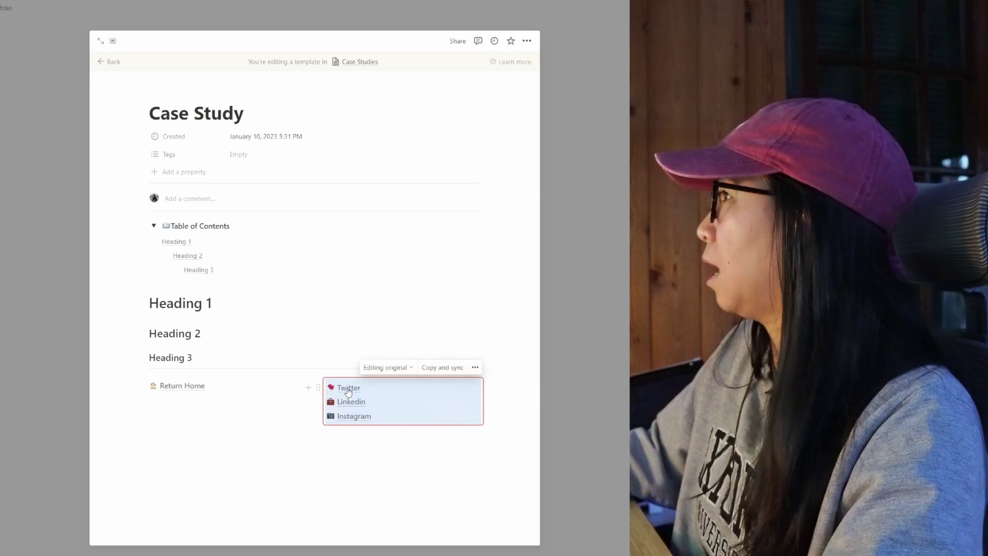
pyautogui.press('Escape')
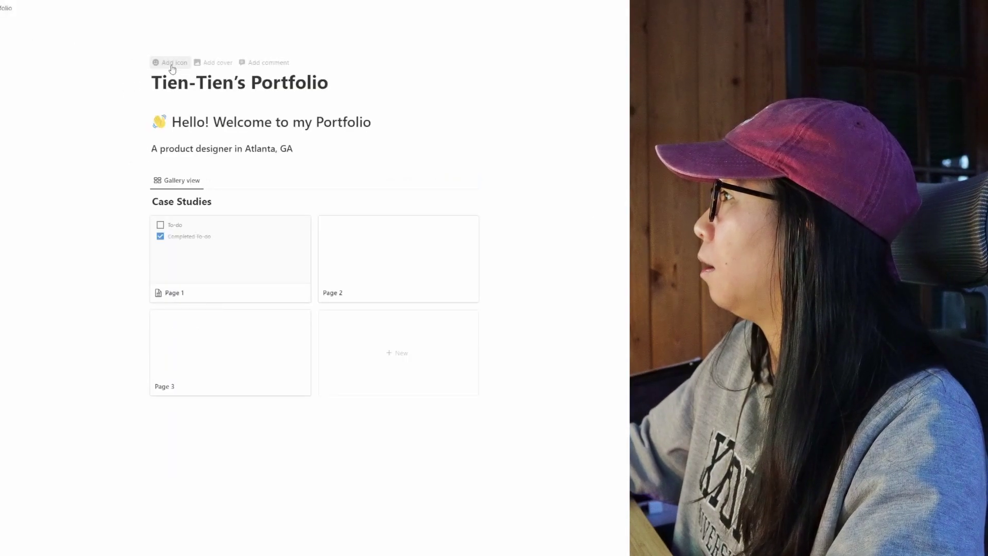
# Add a 'Reach Out' second-level heading below the Case Studies gallery.
pyautogui.click(267, 473)
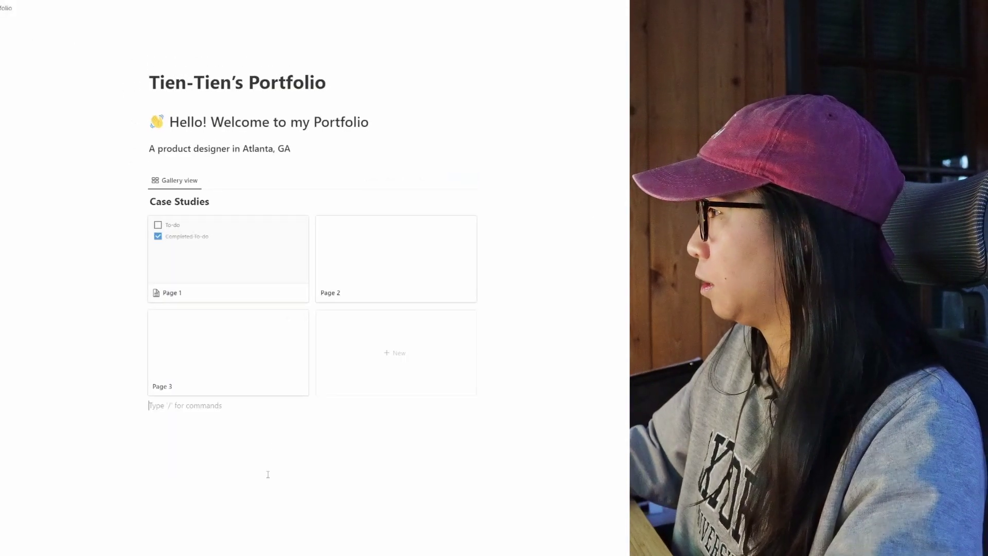
pyautogui.press('Return')
pyautogui.write('##')
pyautogui.press('space')
pyautogui.write('Reach OU')
pyautogui.press('BackSpace')
pyautogui.press('BackSpace')
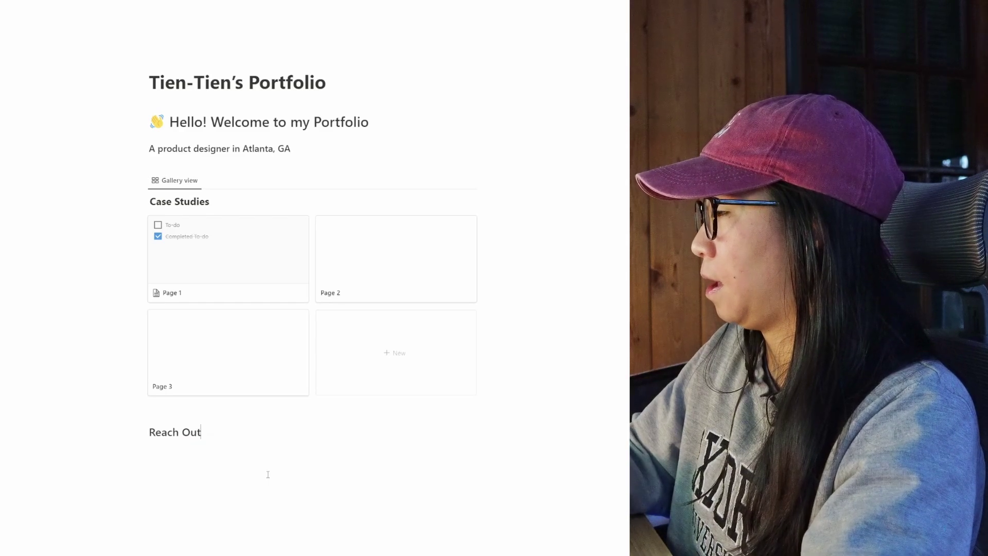
# Paste the synced Twitter, Linkedin and Instagram links under Reach Out and tidy the trailing line.
pyautogui.press('Return')
pyautogui.write('Twitter Linkedin Instagram')
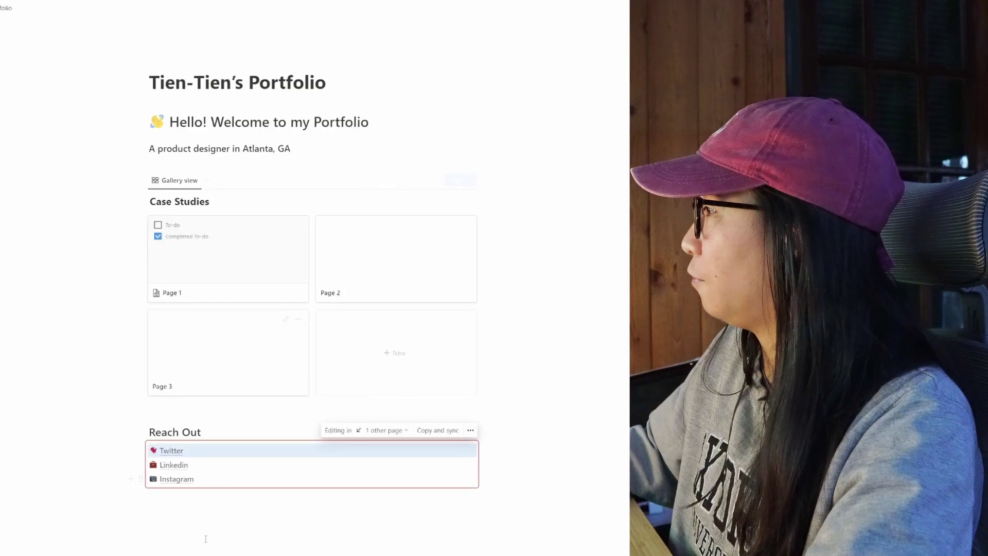
pyautogui.click(208, 533)
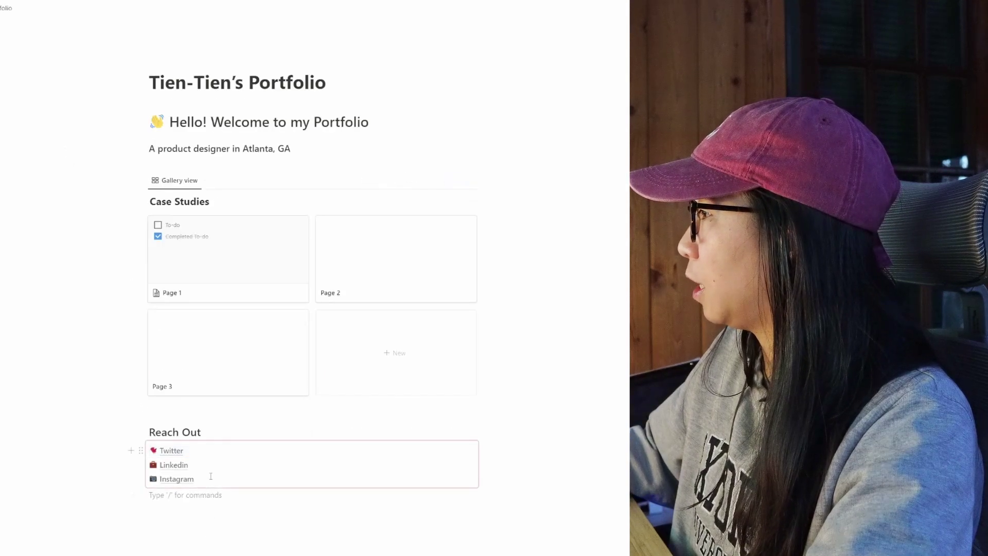
pyautogui.press('BackSpace')
pyautogui.hotkey('shift', 'Left')
pyautogui.hotkey('shift', 'Left')
pyautogui.hotkey('shift', 'Left')
pyautogui.hotkey('shift', 'Left')
pyautogui.hotkey('shift', 'Left')
pyautogui.hotkey('shift', 'Left')
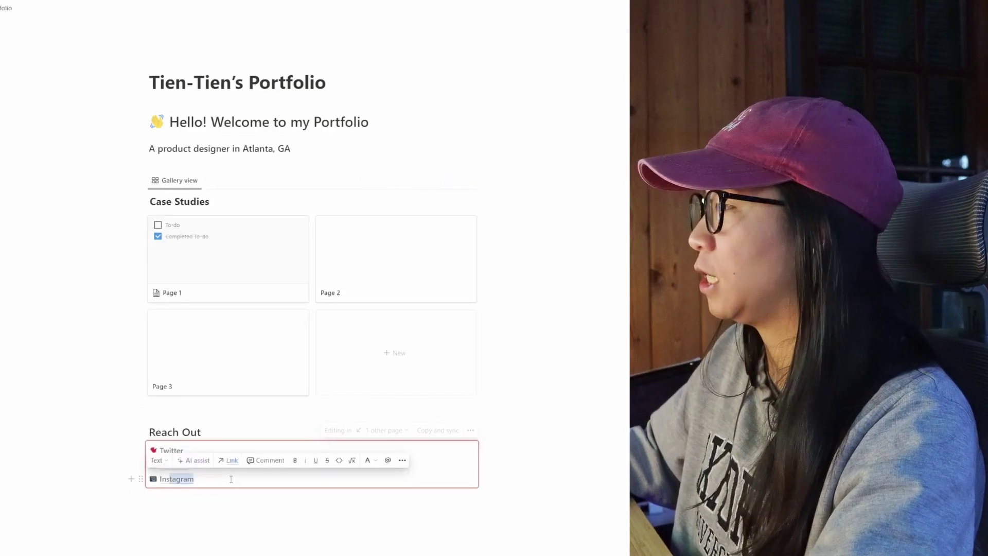
pyautogui.click(244, 535)
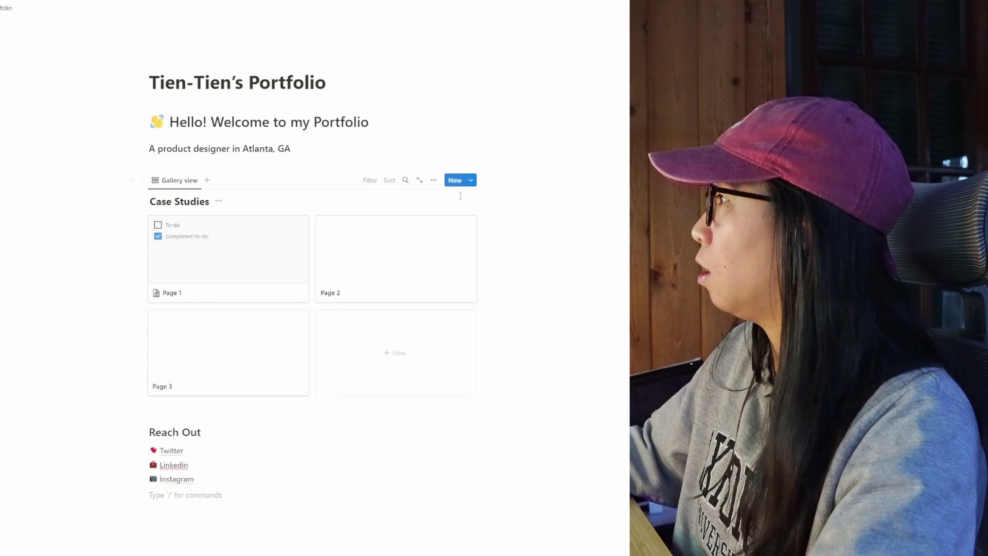
# Open the Case Study template for editing from the Case Studies New menu.
pyautogui.click(471, 180)
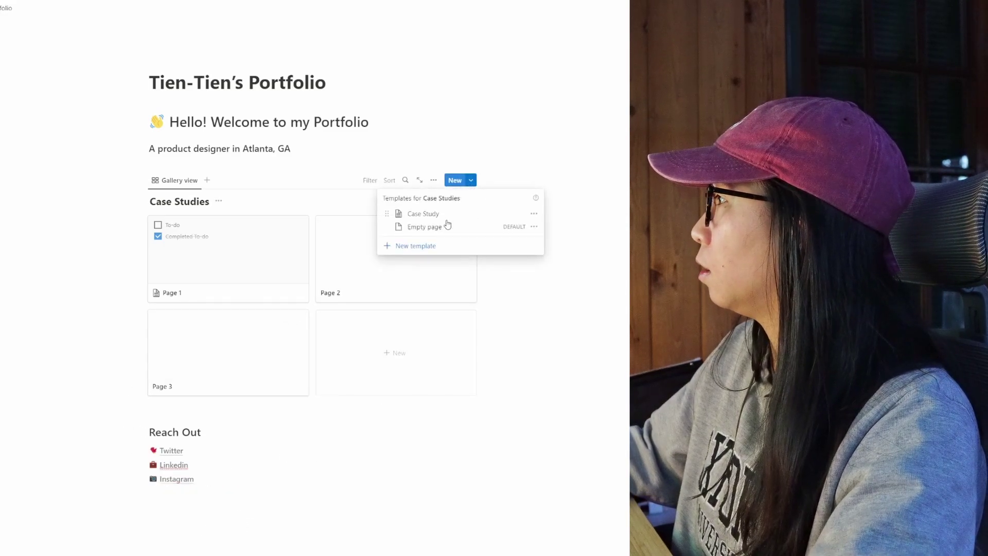
pyautogui.click(534, 214)
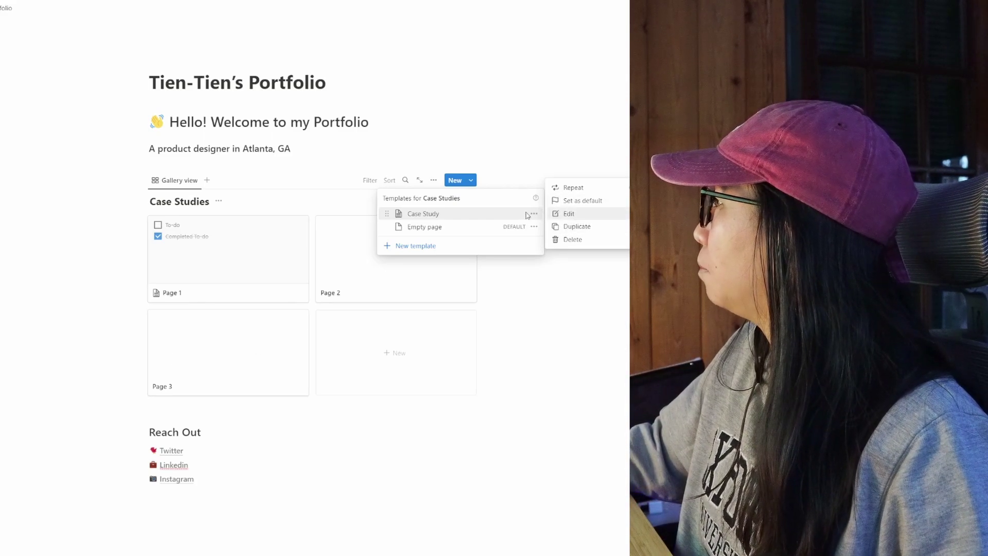
pyautogui.click(462, 213)
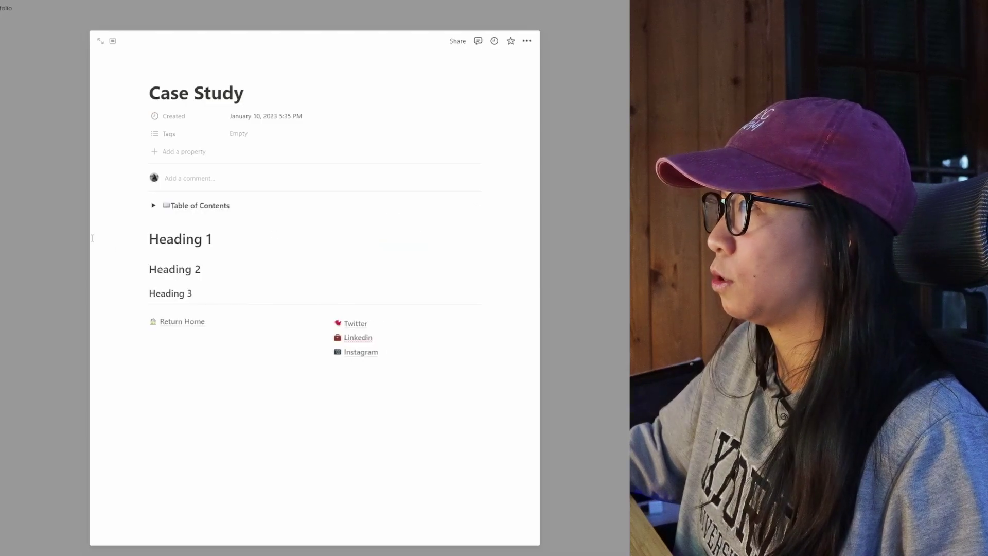
# Delete the template's Created property.
pyautogui.click(142, 117)
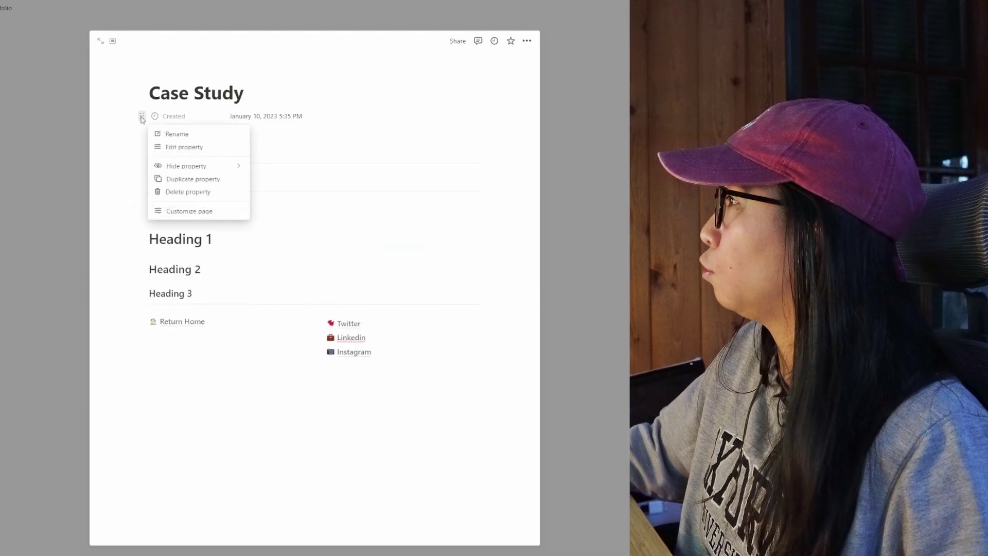
pyautogui.click(237, 198)
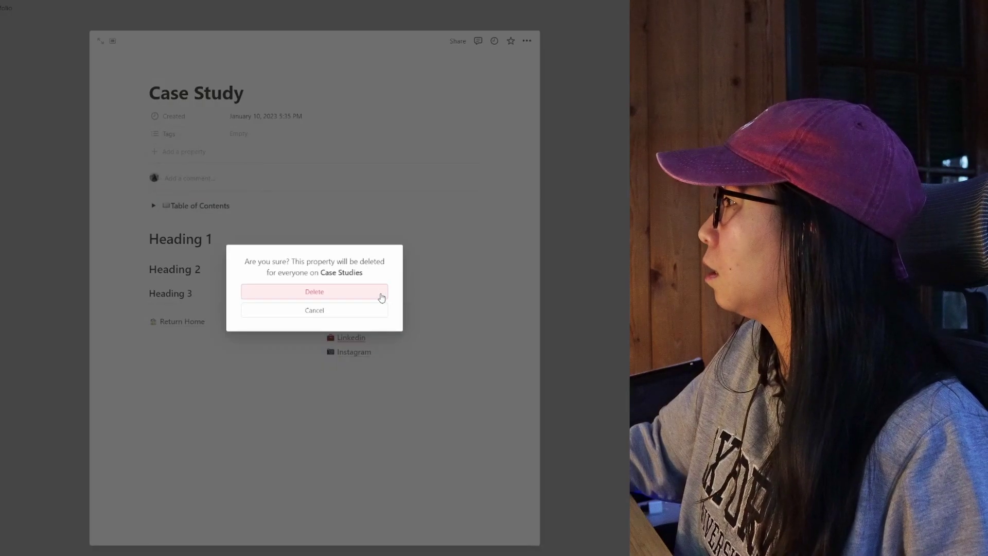
pyautogui.click(381, 298)
# Change the Tags property to a Text property named 'Overview'.
pyautogui.click(174, 118)
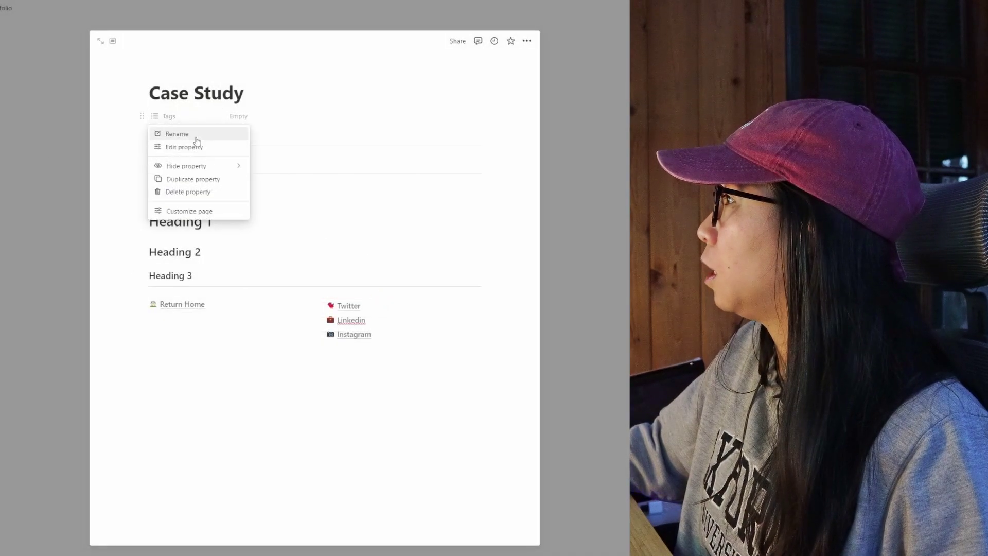
pyautogui.click(199, 149)
pyautogui.click(241, 156)
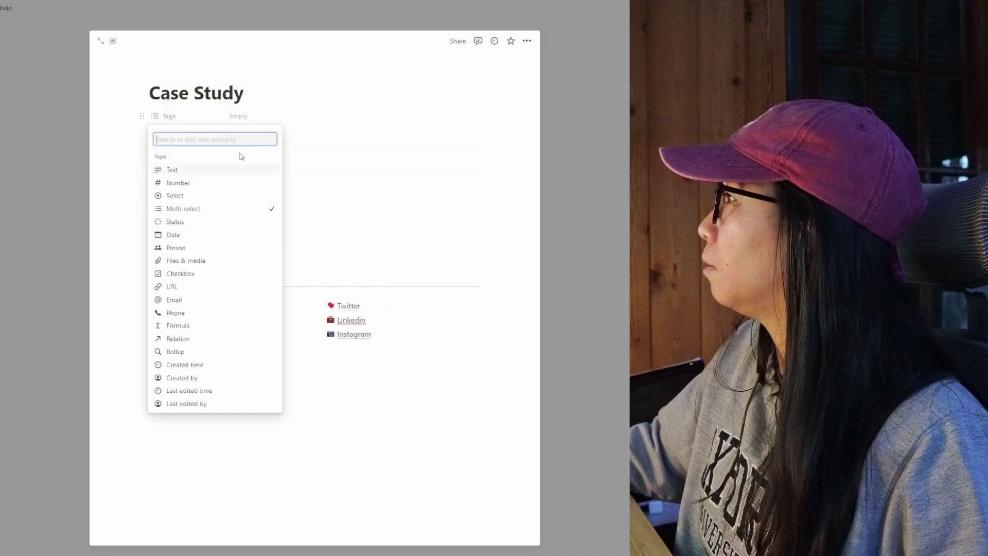
pyautogui.click(209, 171)
pyautogui.click(210, 138)
pyautogui.write('Over')
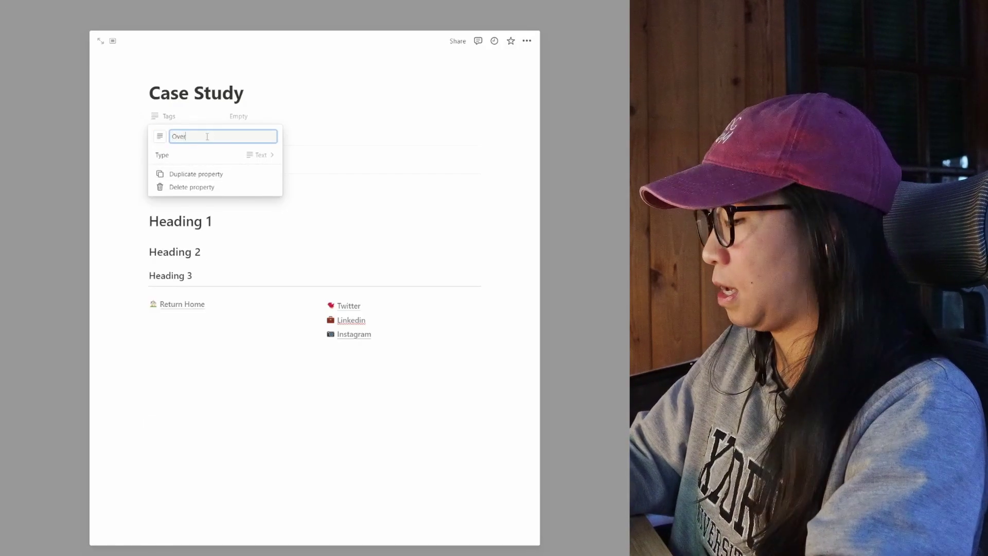
pyautogui.write('view')
pyautogui.click(258, 118)
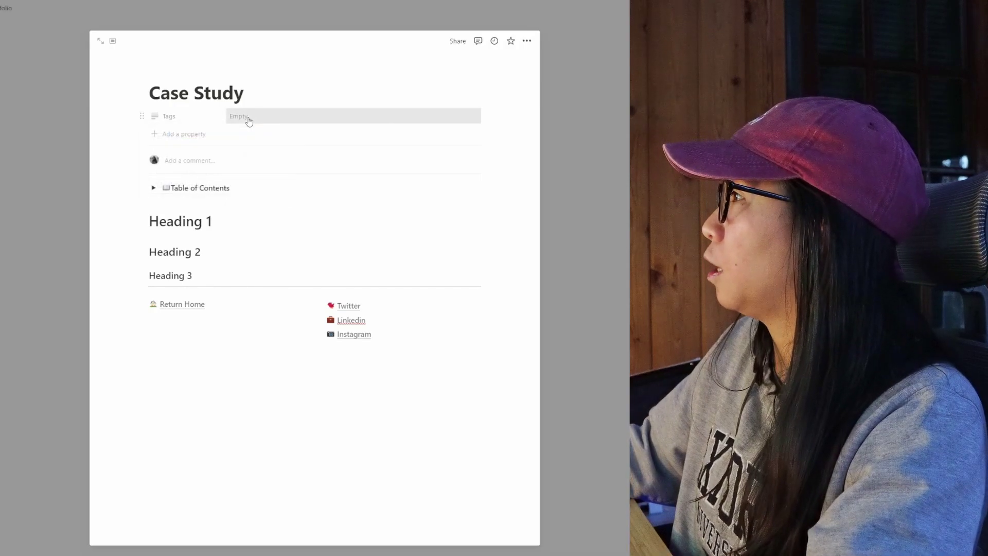
pyautogui.click(248, 118)
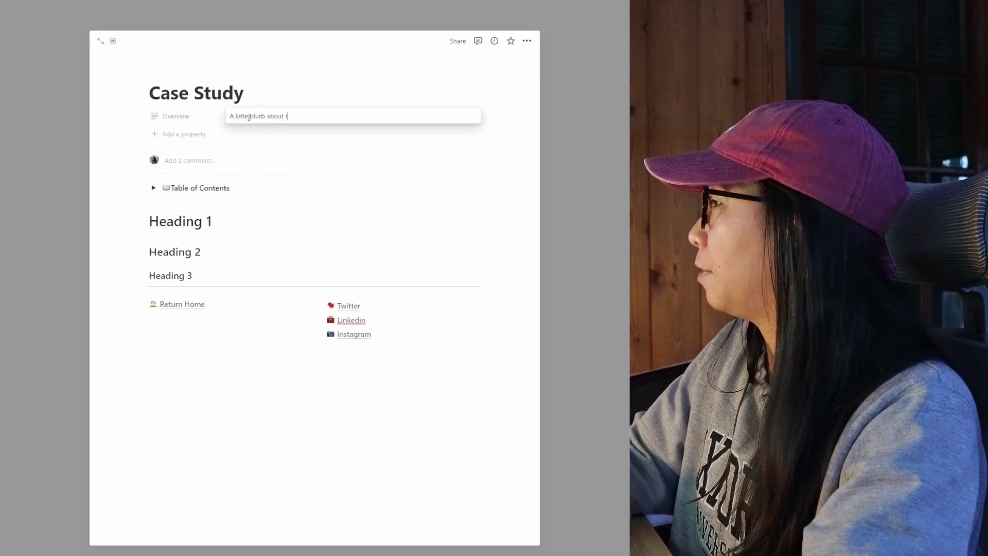
# Fill Overview with 'A little blurb about this project' and make the page icon a mobile phone emoji.
pyautogui.write('A little blurb about this project')
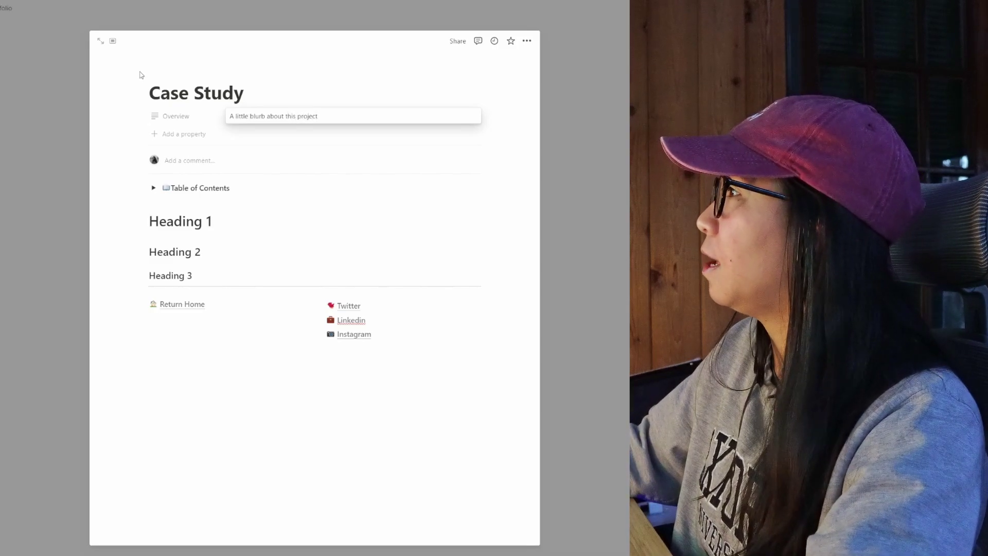
pyautogui.click(141, 75)
pyautogui.click(161, 73)
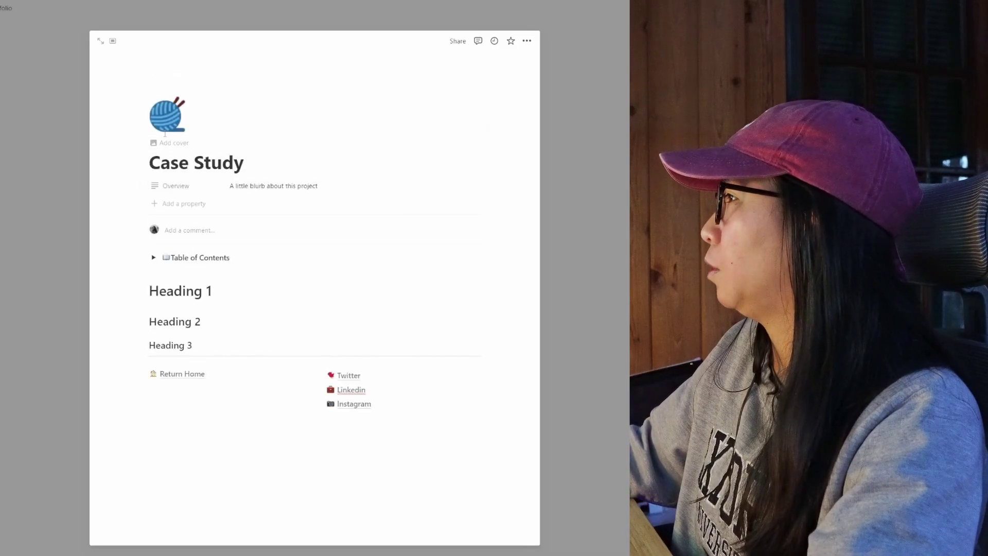
pyautogui.click(166, 127)
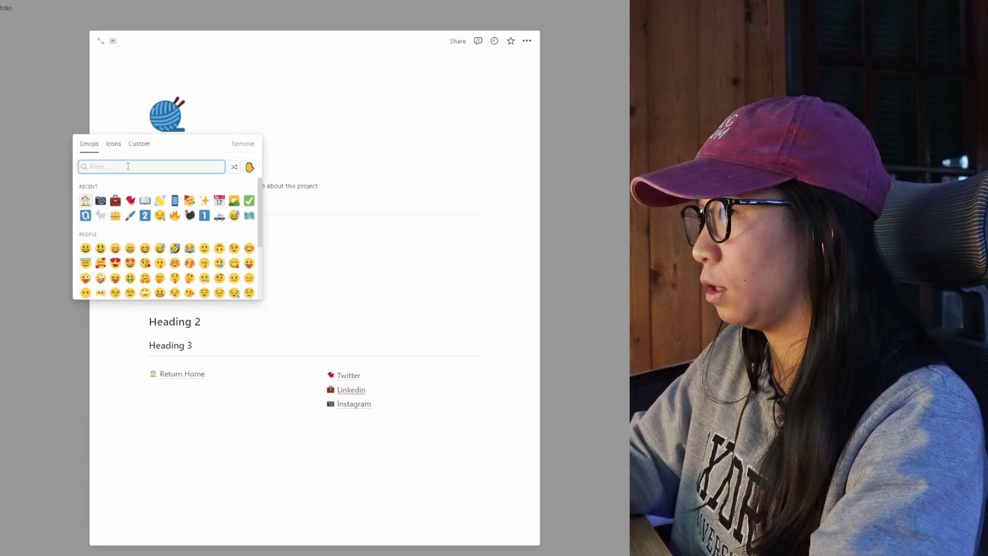
pyautogui.write('mo')
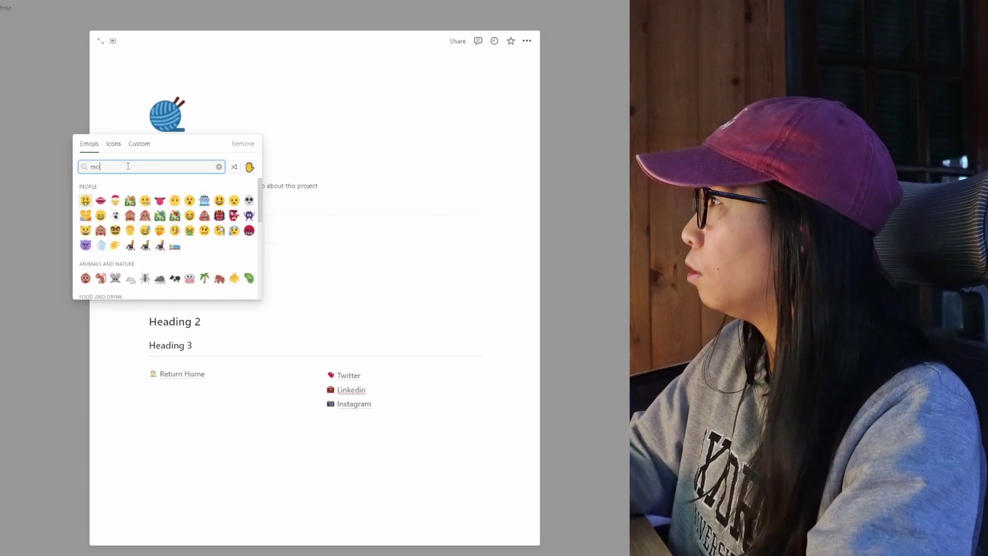
pyautogui.write('bile')
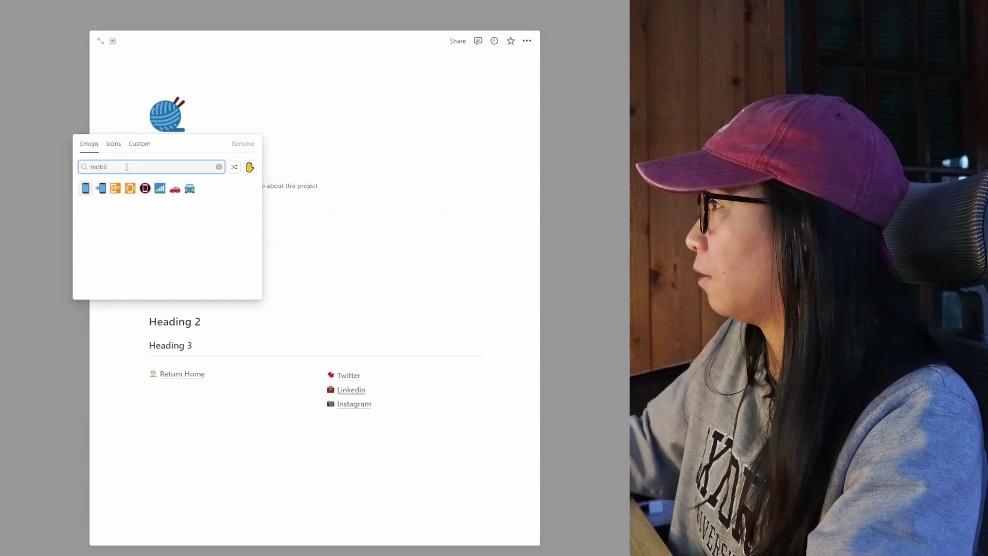
pyautogui.click(85, 191)
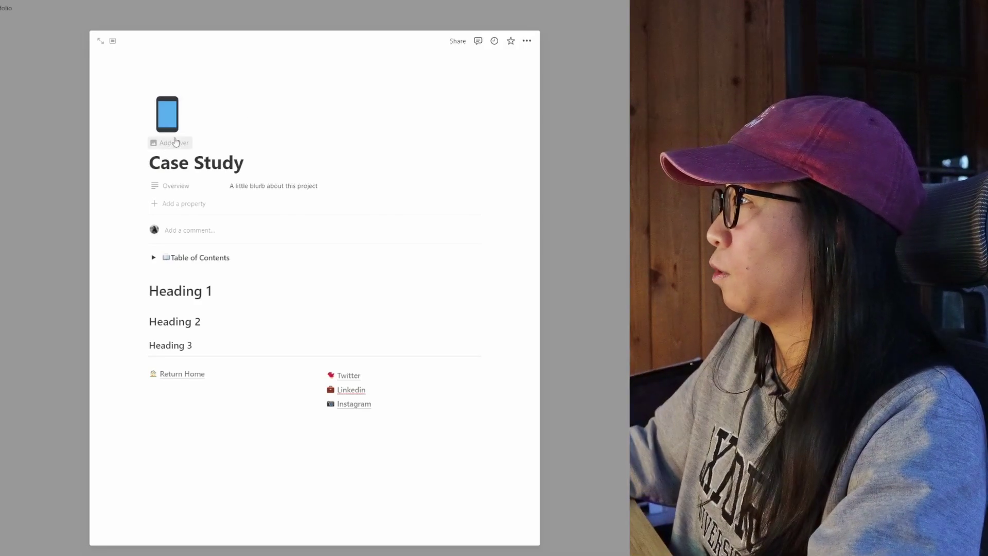
# Add a cover image to the Case Study page and retitle it 'Case Study Template'.
pyautogui.click(180, 144)
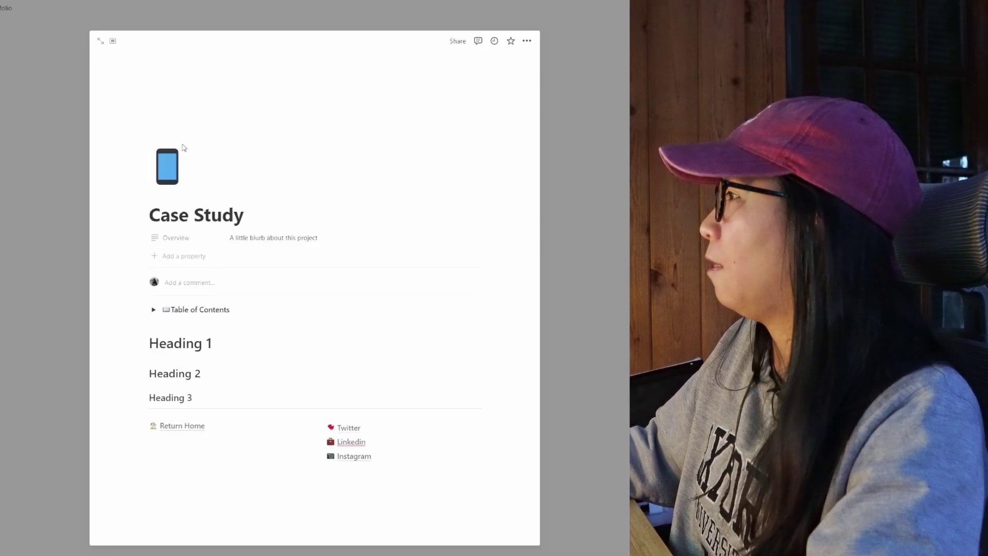
pyautogui.click(418, 162)
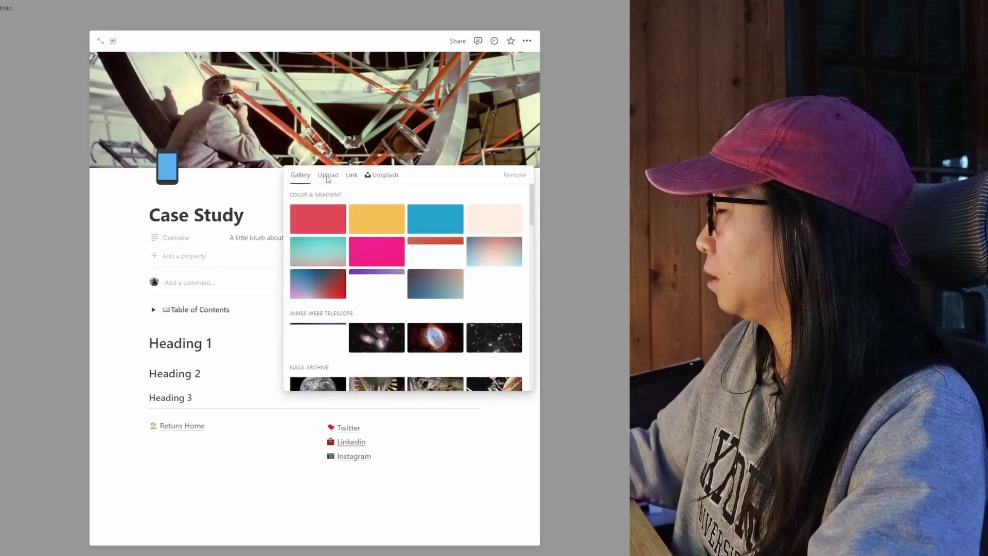
pyautogui.click(382, 175)
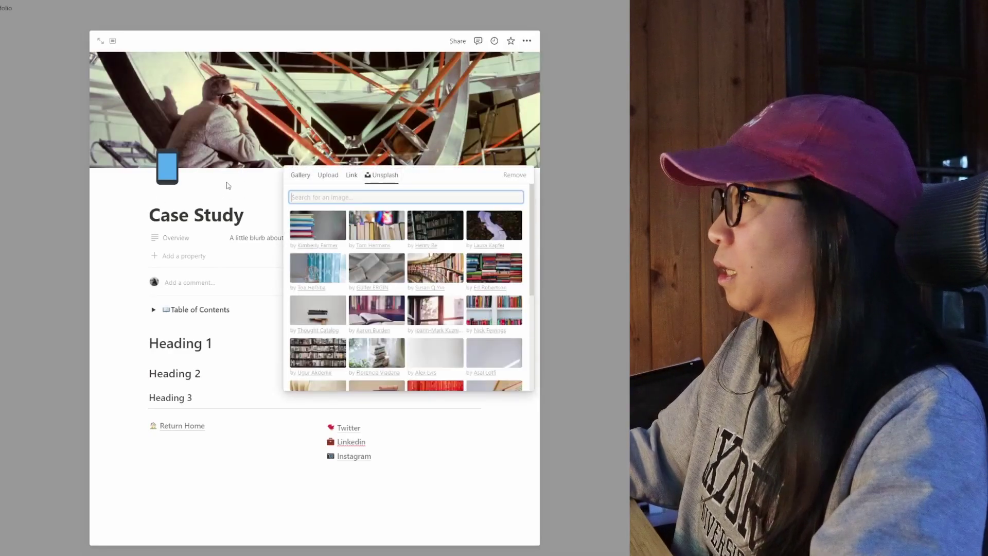
pyautogui.click(228, 185)
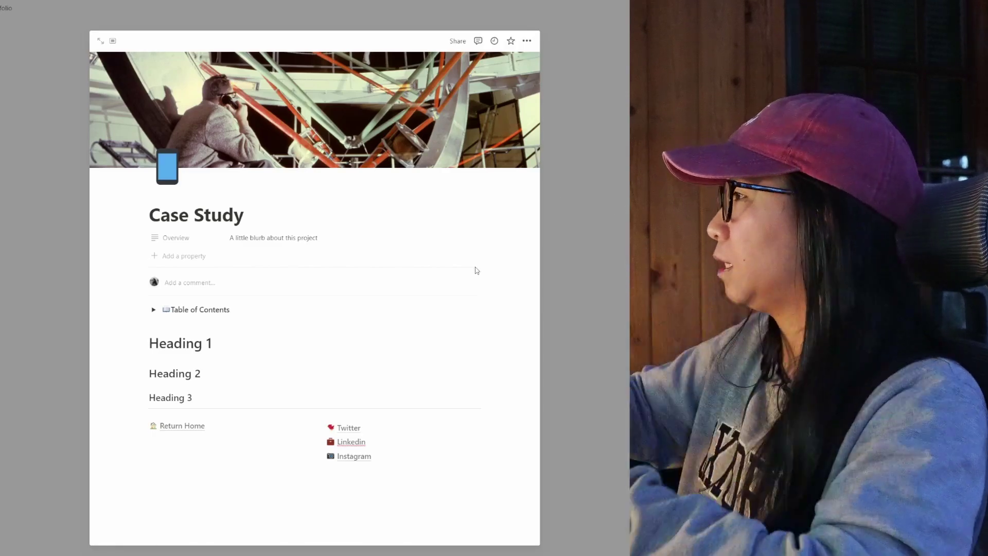
pyautogui.click(288, 210)
pyautogui.write('Temp')
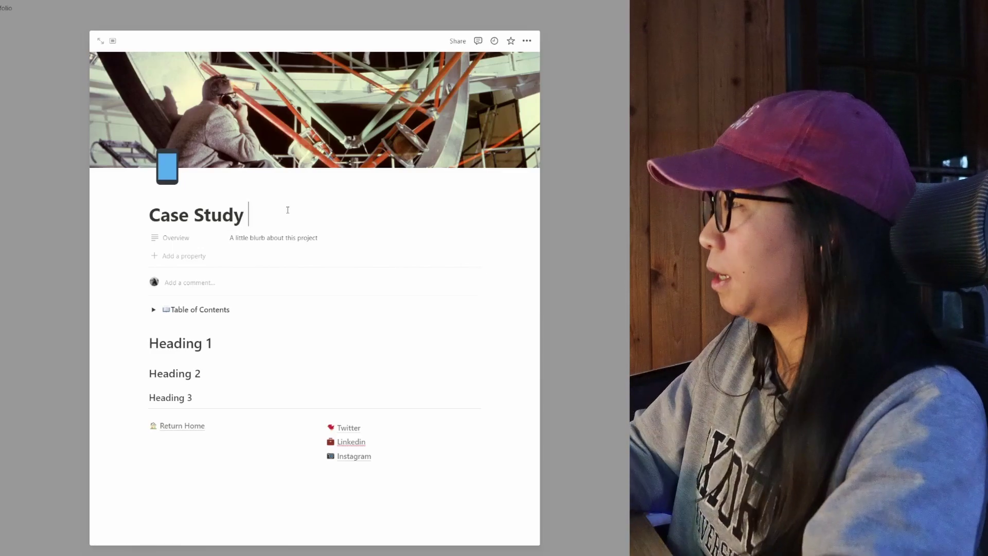
pyautogui.write('late')
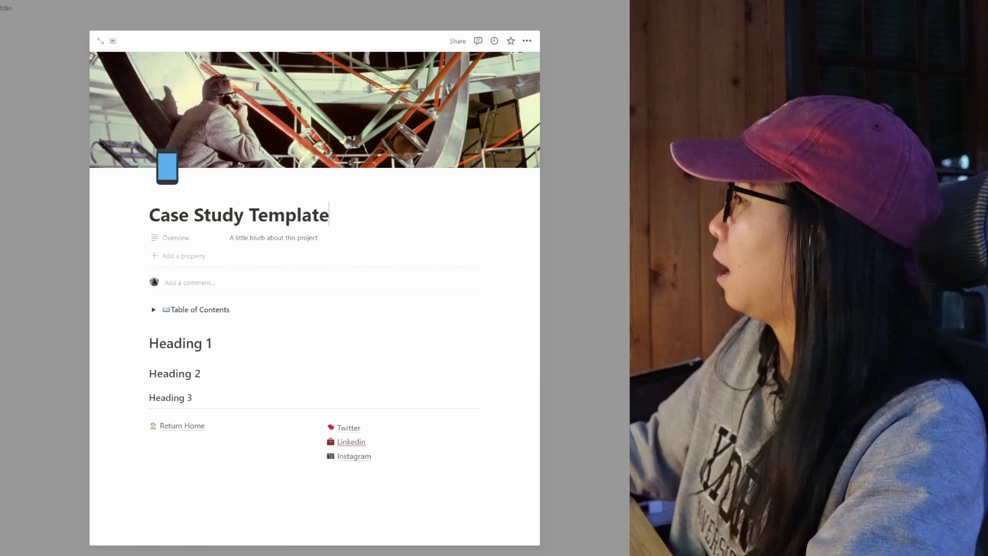
# Set Case Study as the default template for all views, then create a new Case Studies page.
pyautogui.click(545, 200)
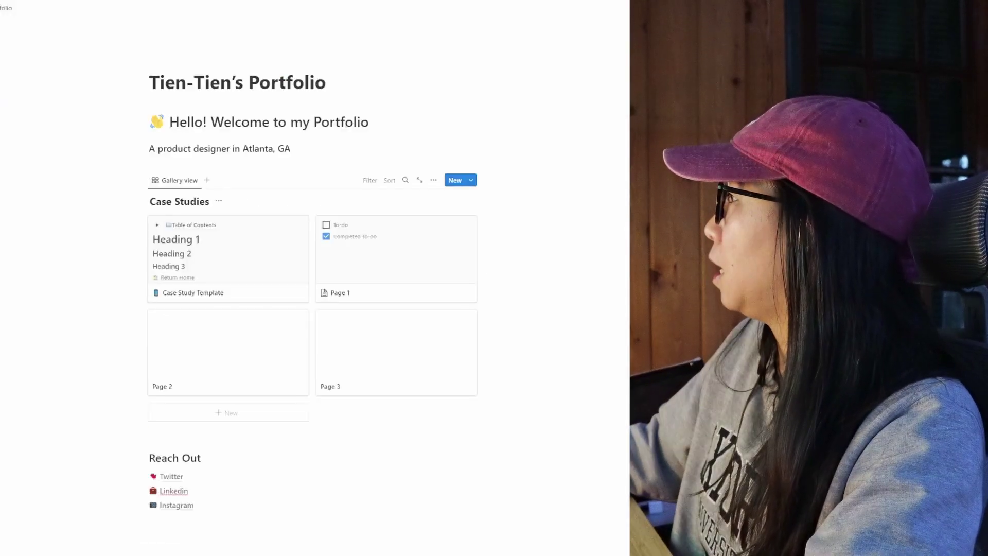
pyautogui.click(472, 181)
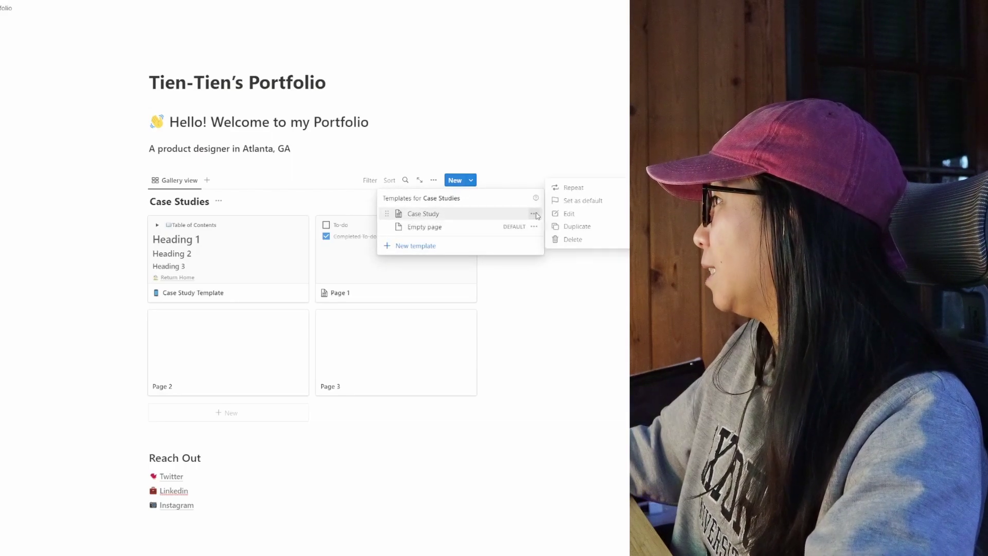
pyautogui.click(616, 203)
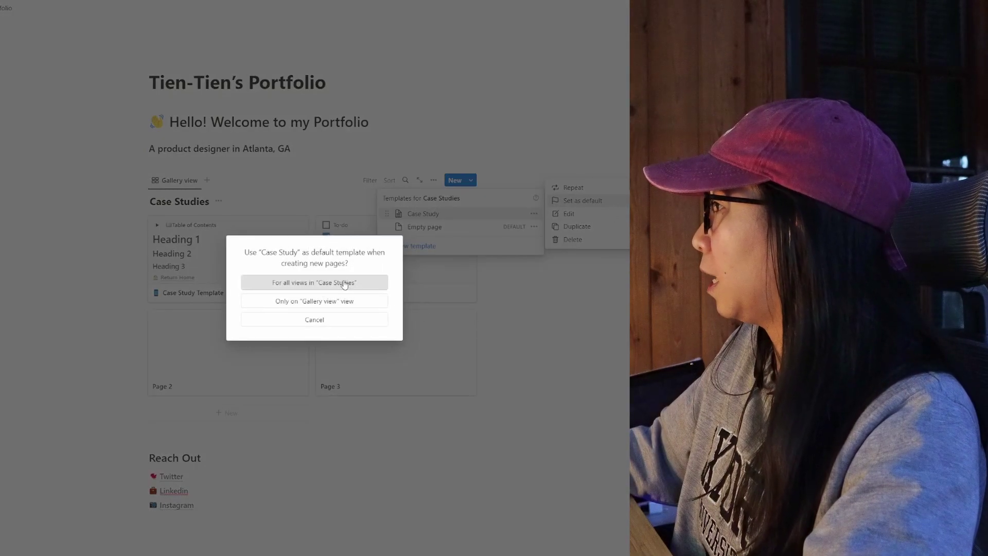
pyautogui.click(344, 284)
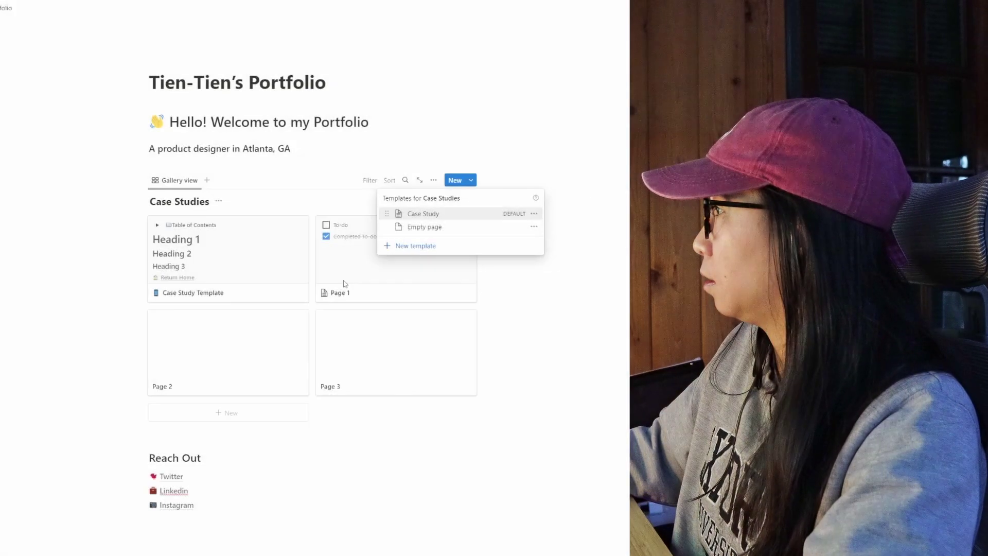
pyautogui.click(611, 299)
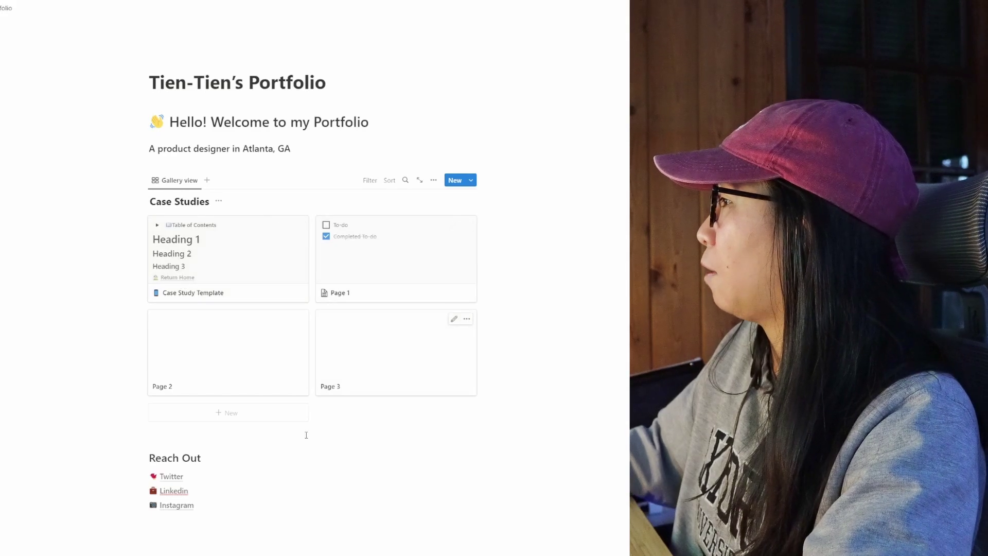
pyautogui.click(166, 418)
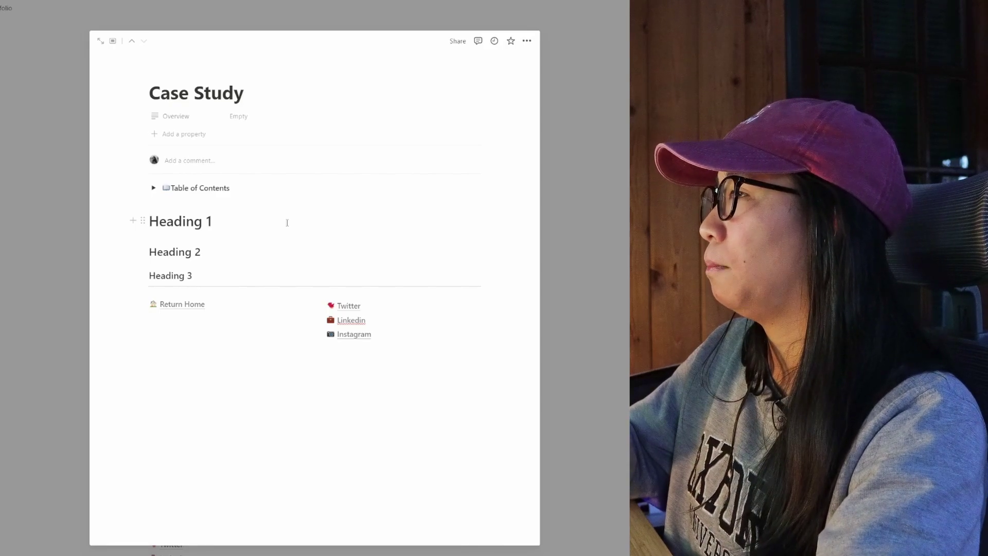
# Close the new Case Study page and select the welcome heading and subtitle text on the portfolio.
pyautogui.click(616, 201)
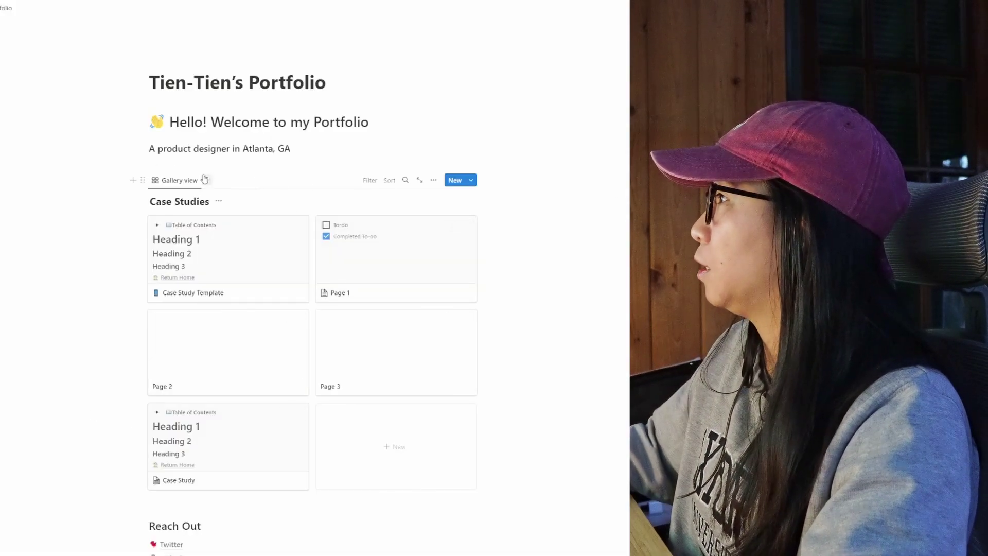
pyautogui.moveTo(223, 121); pyautogui.dragTo(375, 125)
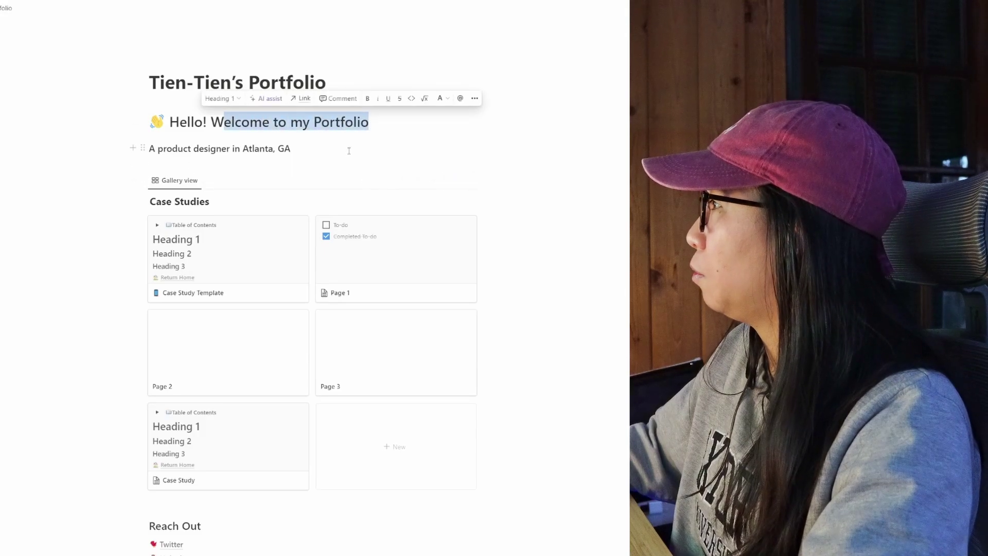
pyautogui.moveTo(291, 149); pyautogui.dragTo(157, 149)
pyautogui.scroll(-2, 94, 207)
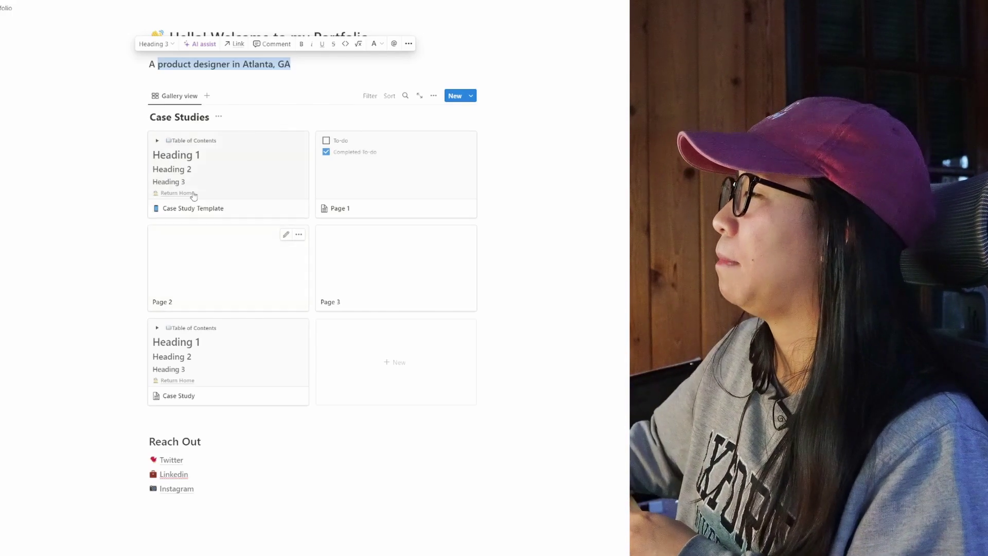
# Add the line 'have a tyupekdj' under Heading 1 in the Case Study Template page.
pyautogui.click(235, 153)
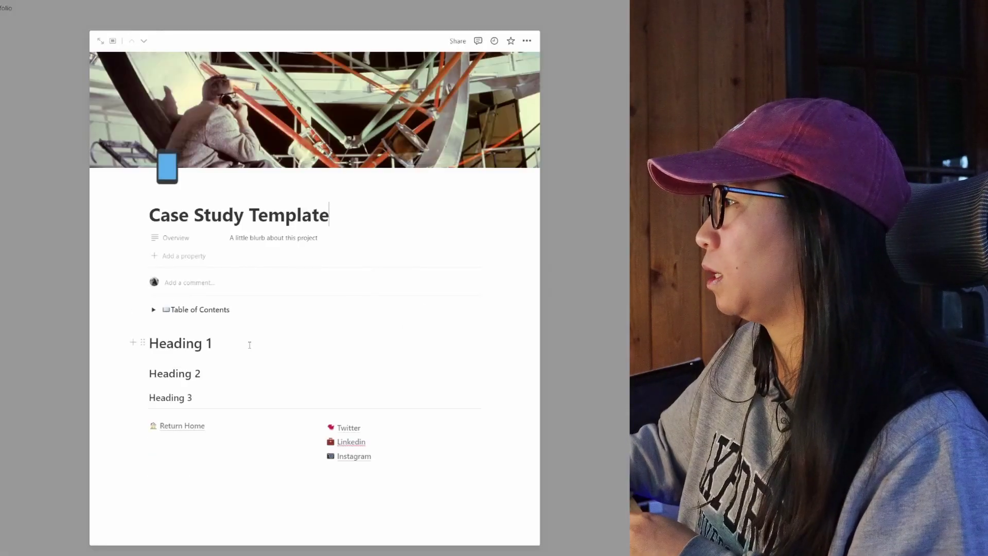
pyautogui.press('Return')
pyautogui.write('have a tyupekdj')
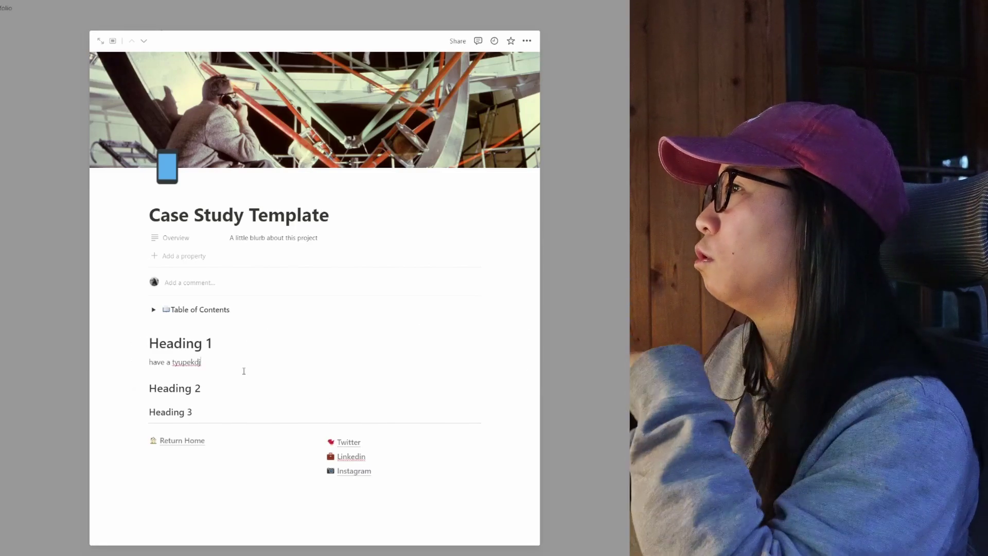
pyautogui.click(586, 107)
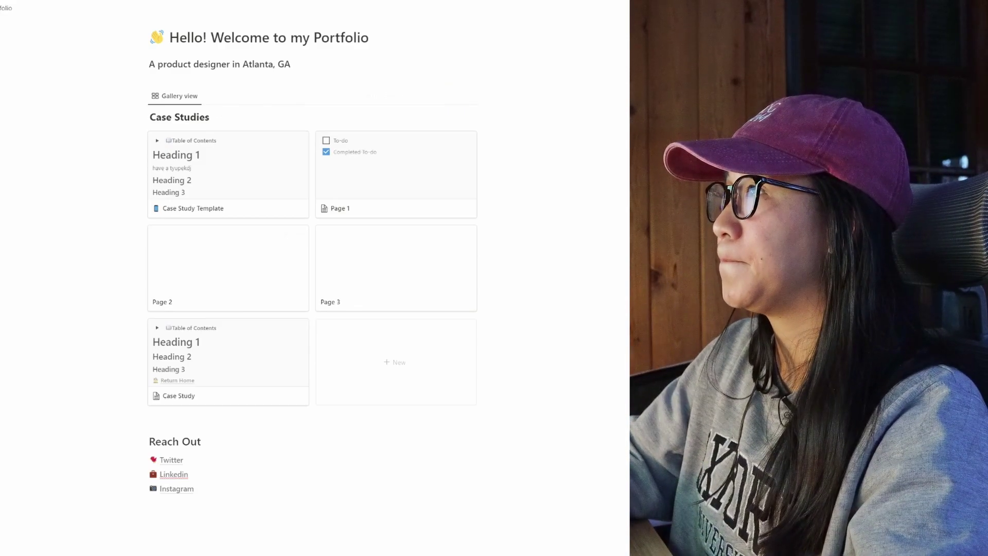
# Set the portfolio page icon to the partying-face emoji.
pyautogui.scroll(2, 171, 67)
pyautogui.click(172, 67)
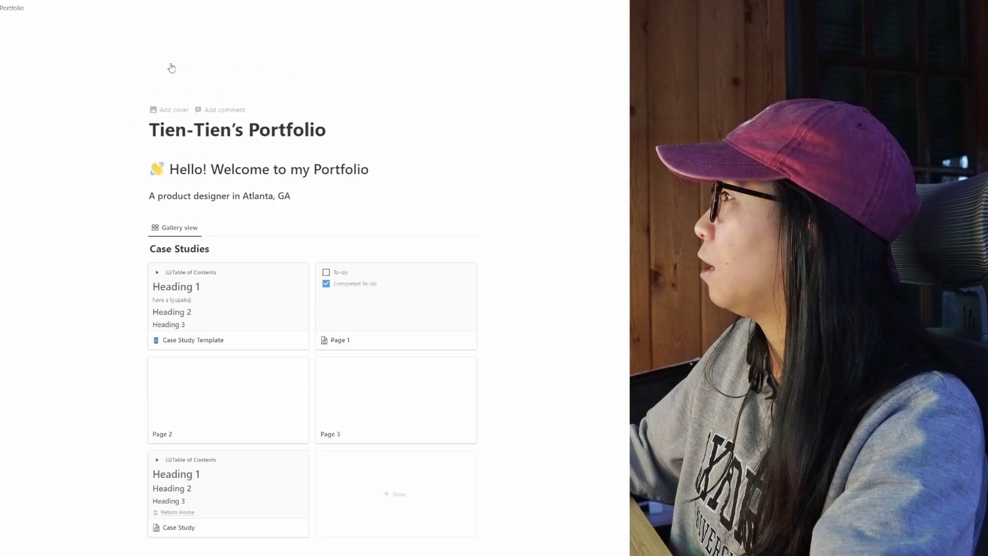
pyautogui.click(171, 70)
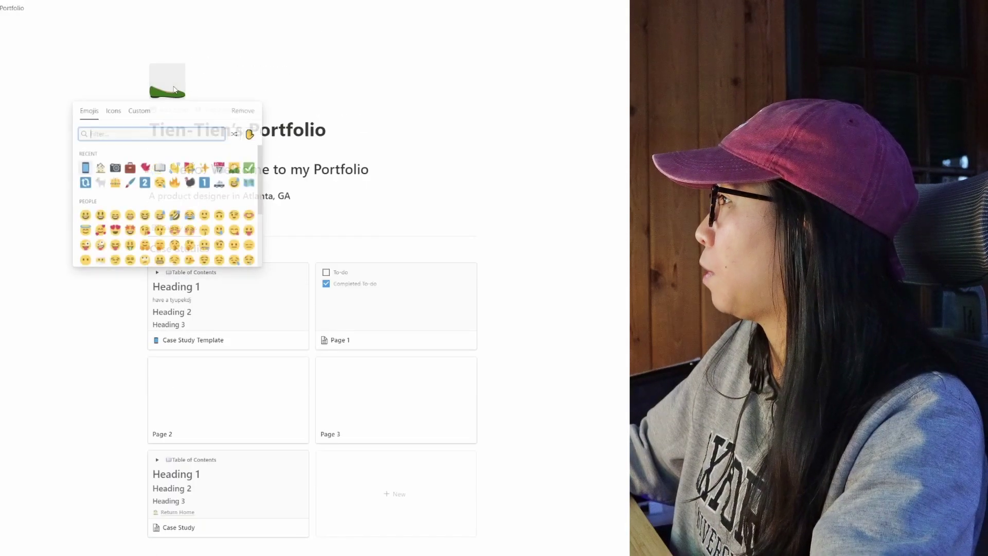
pyautogui.click(190, 167)
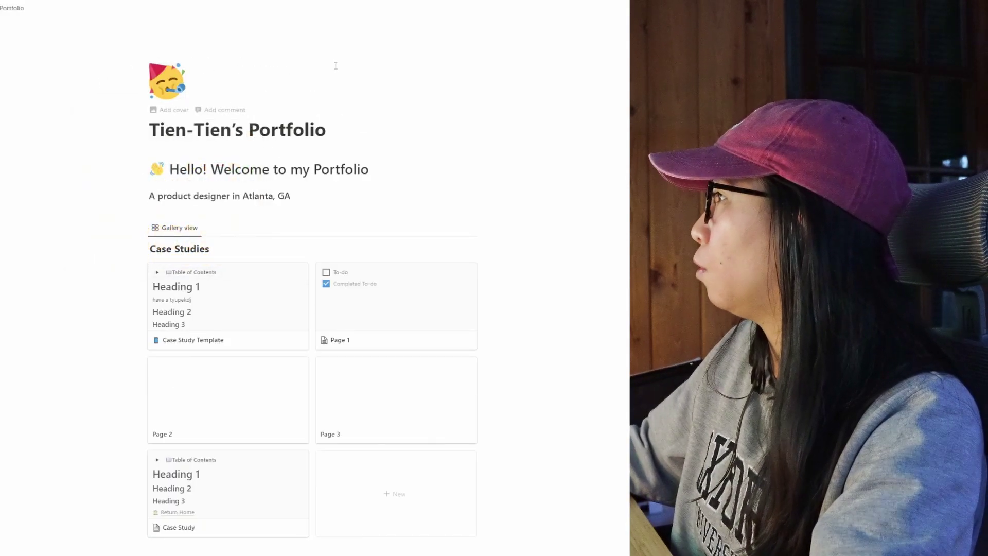
# Give the portfolio page a grey-to-pink gradient cover.
pyautogui.click(173, 110)
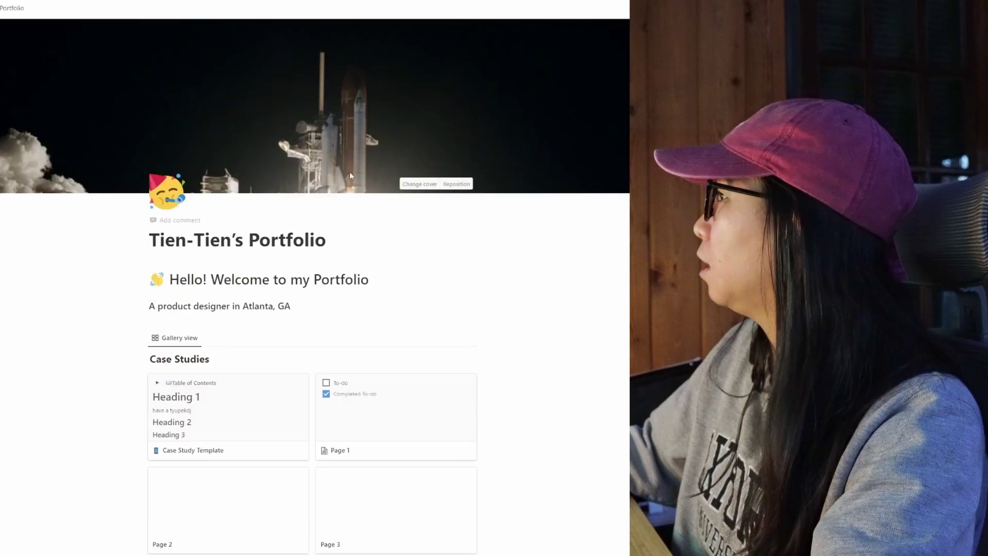
pyautogui.click(417, 184)
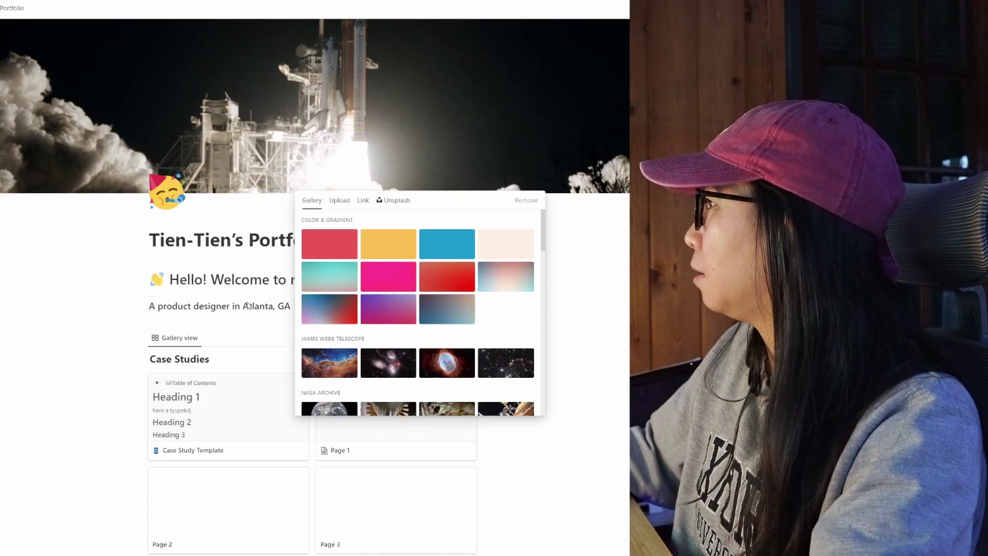
pyautogui.click(333, 280)
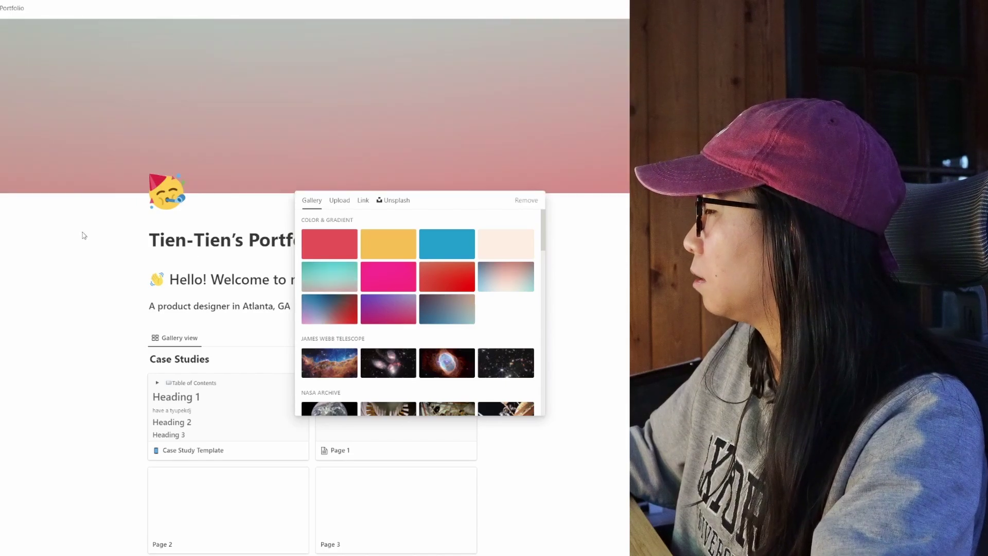
pyautogui.click(235, 208)
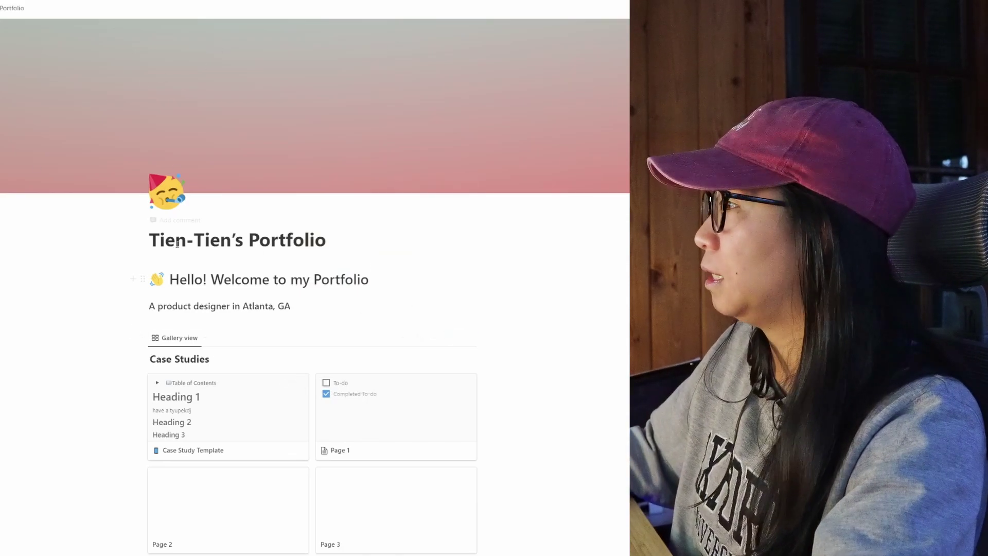
# Delete the leftover Case Study card from the gallery.
pyautogui.scroll(-7, 165, 244)
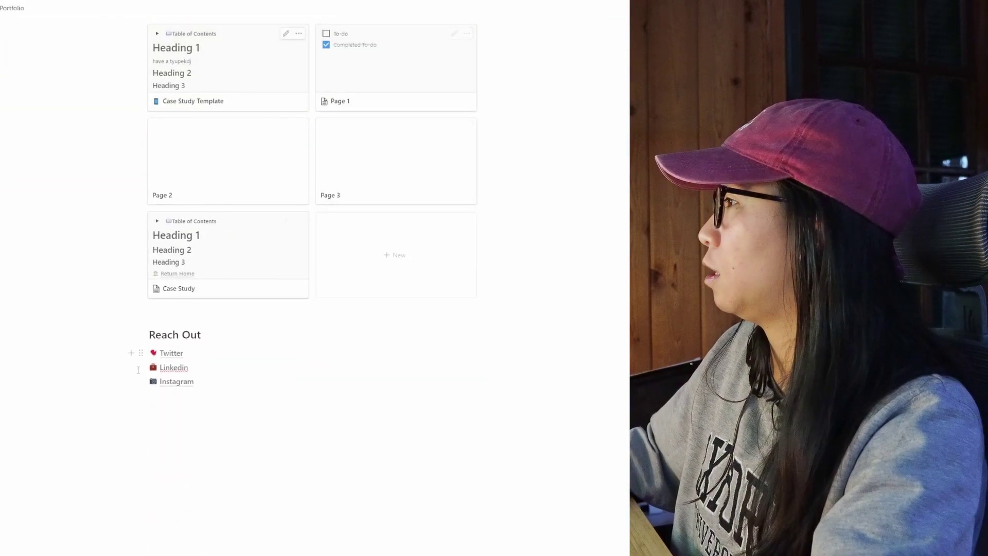
pyautogui.scroll(5, 430, 230)
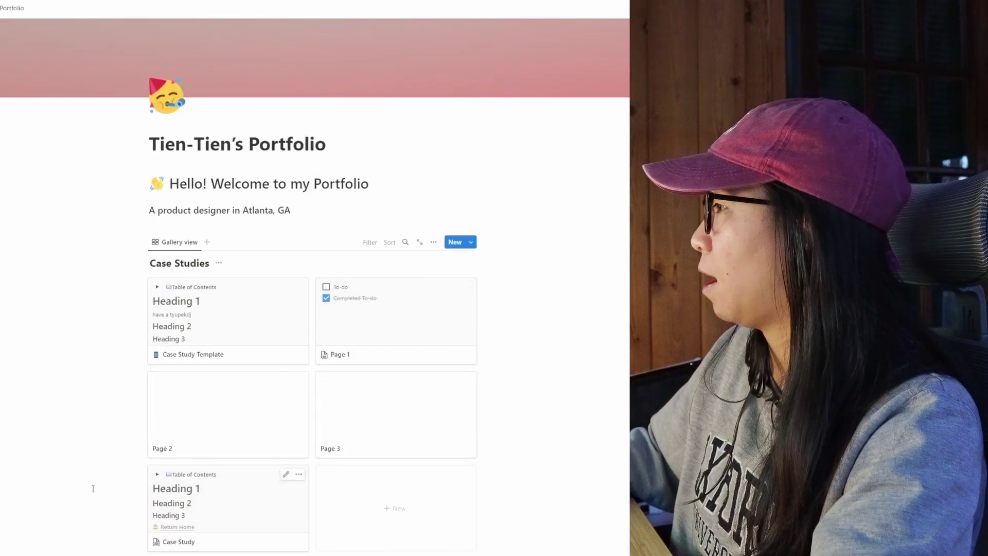
pyautogui.moveTo(91, 488); pyautogui.dragTo(203, 507)
pyautogui.press('Delete')
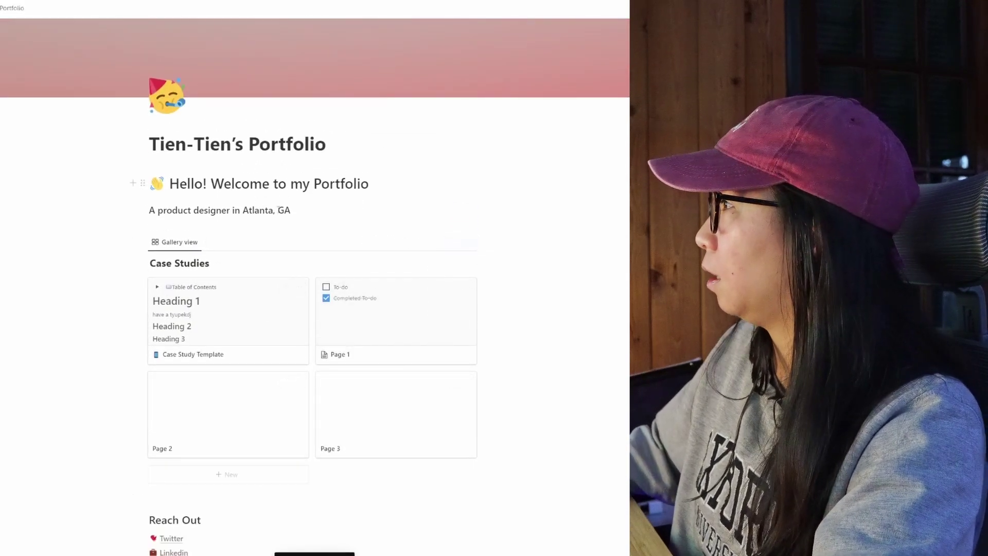
# Add an 'About Me' level-2 heading above Reach Out.
pyautogui.scroll(-3, 216, 309)
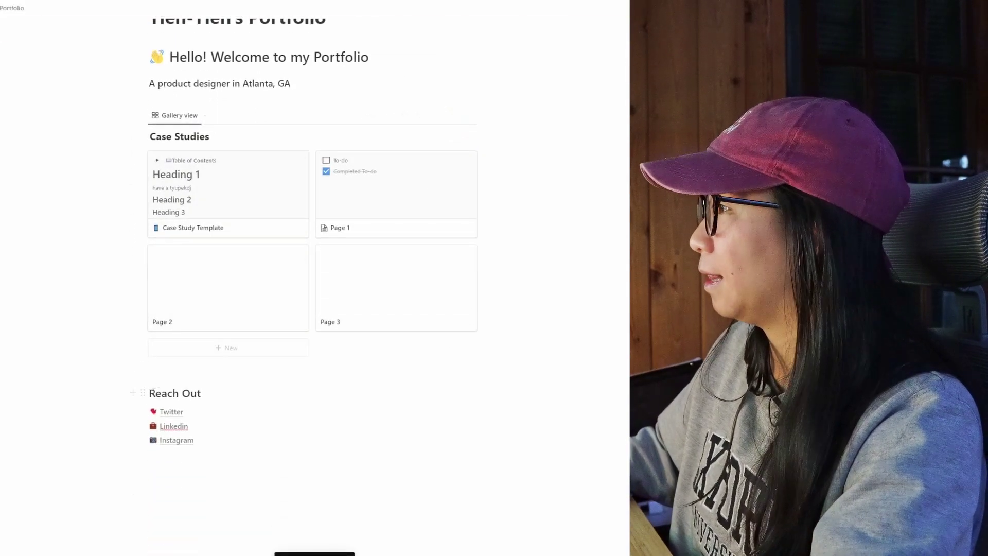
pyautogui.click(204, 380)
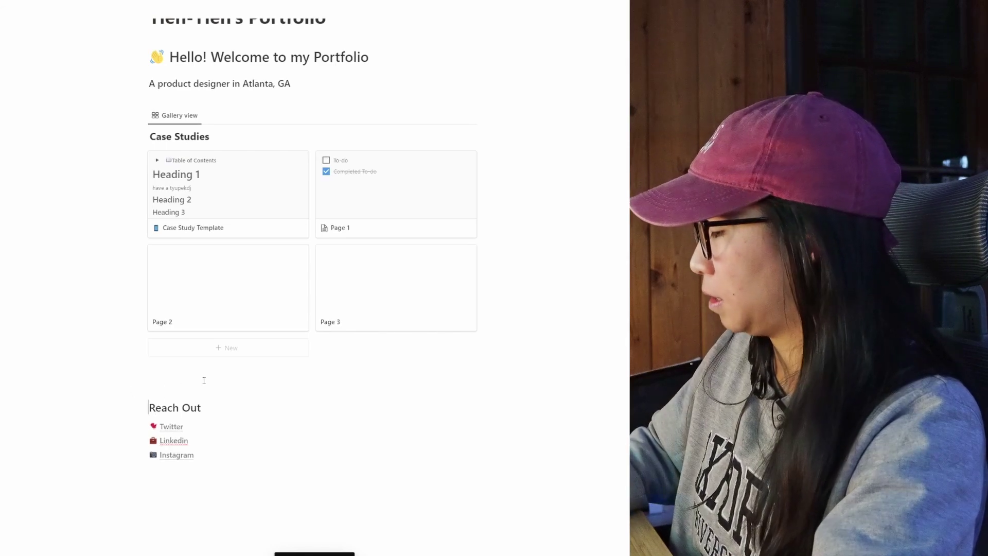
pyautogui.write('##')
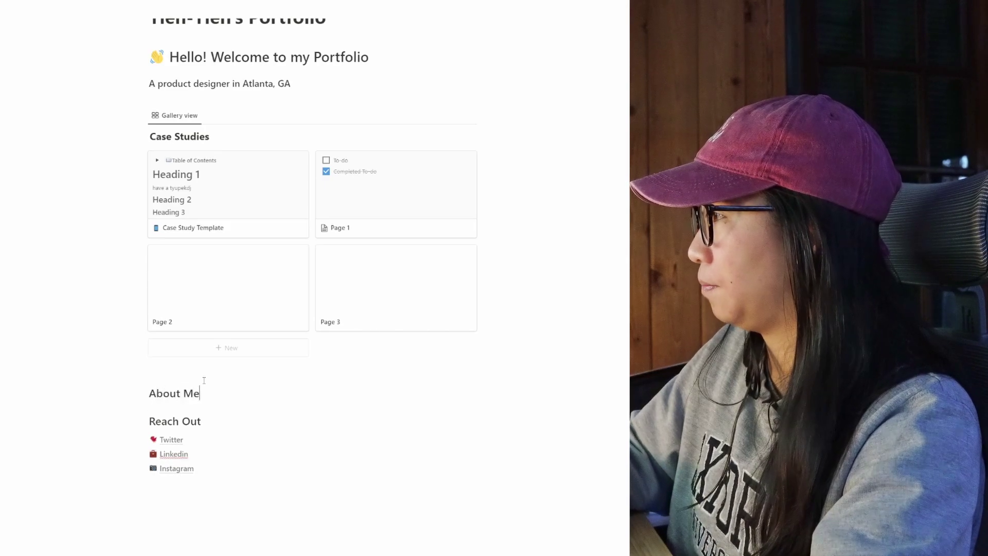
# Generate an AI bio under About Me from the prompt 'Write an about me' and keep it.
pyautogui.click(204, 380)
pyautogui.write('/')
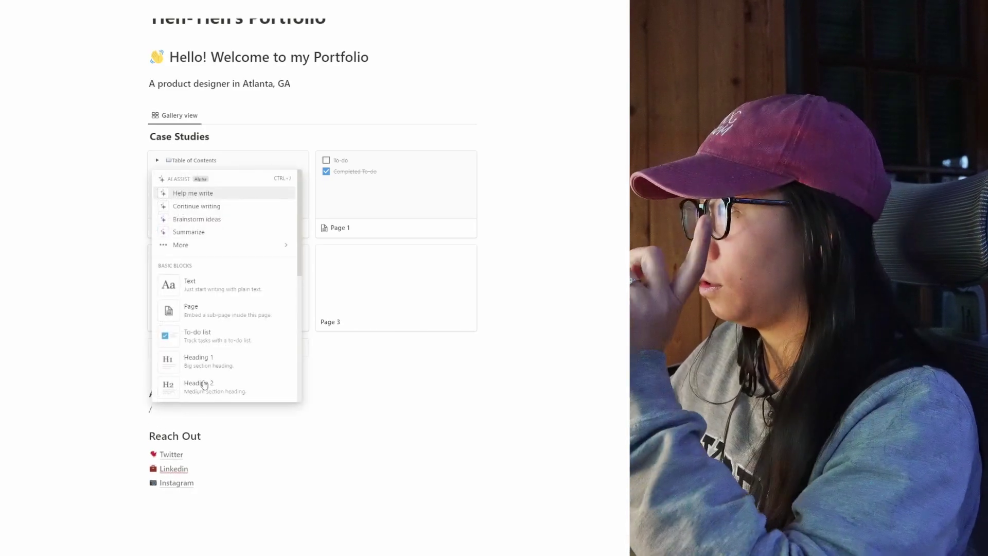
pyautogui.press('Return')
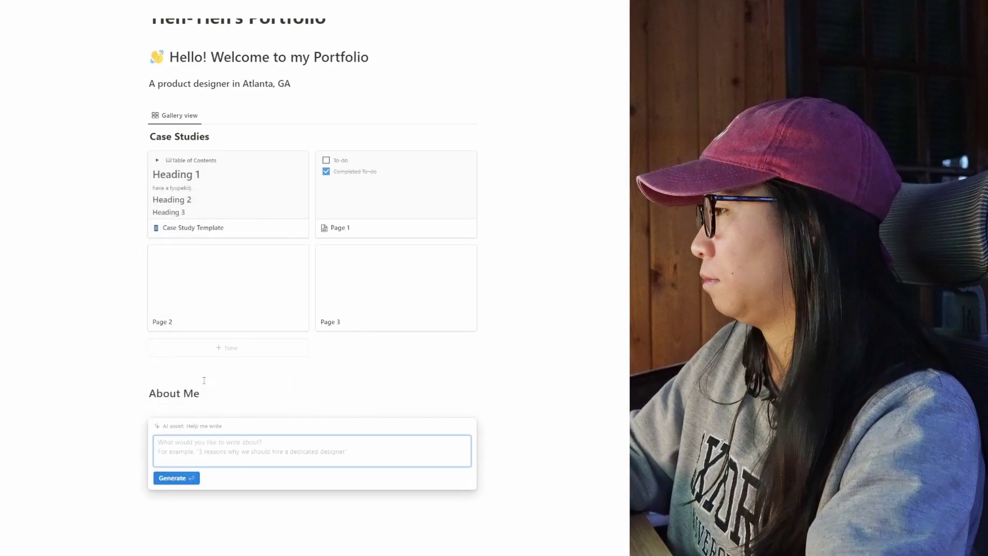
pyautogui.write('Write an about me')
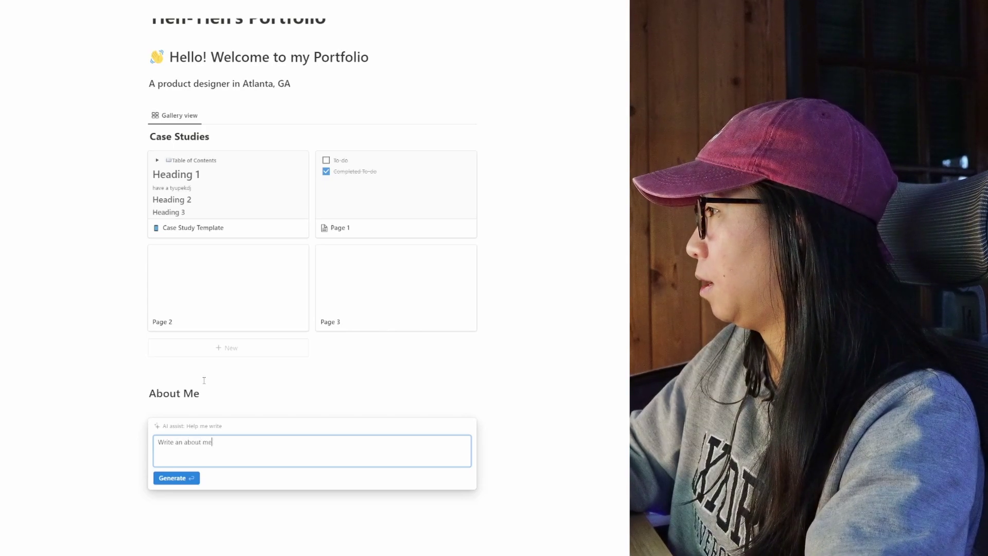
pyautogui.press('Return')
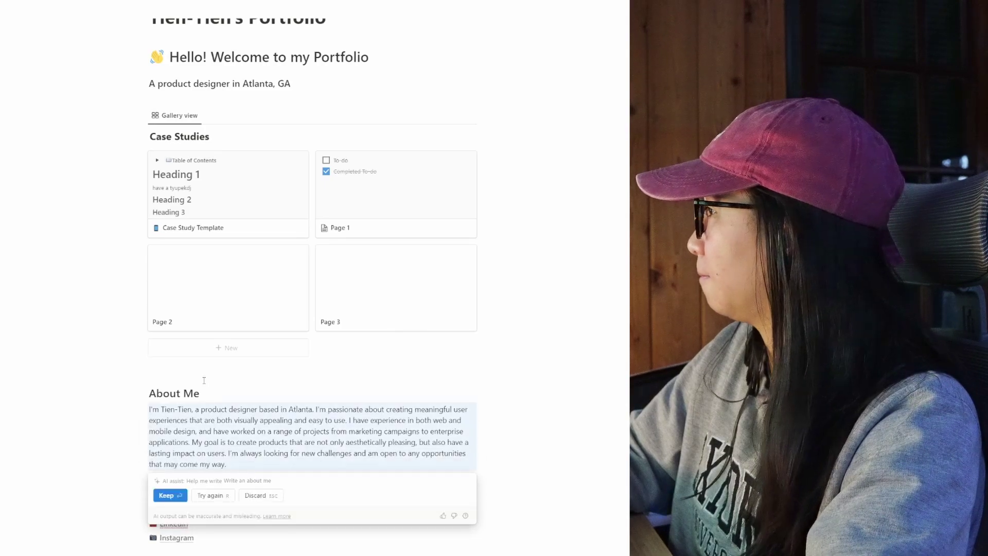
pyautogui.press('Return')
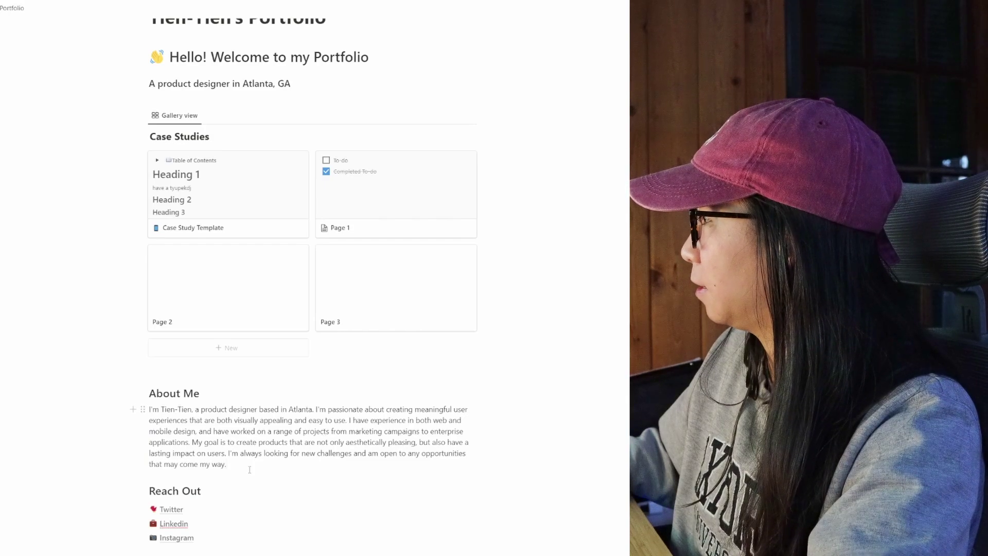
pyautogui.moveTo(244, 468); pyautogui.dragTo(149, 409)
pyautogui.click(224, 429)
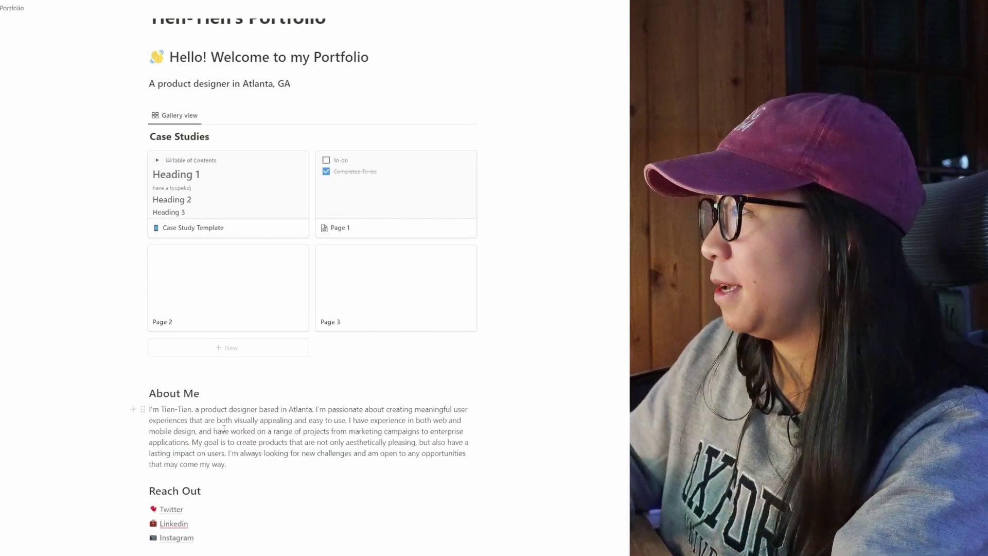
pyautogui.moveTo(256, 460); pyautogui.dragTo(150, 411)
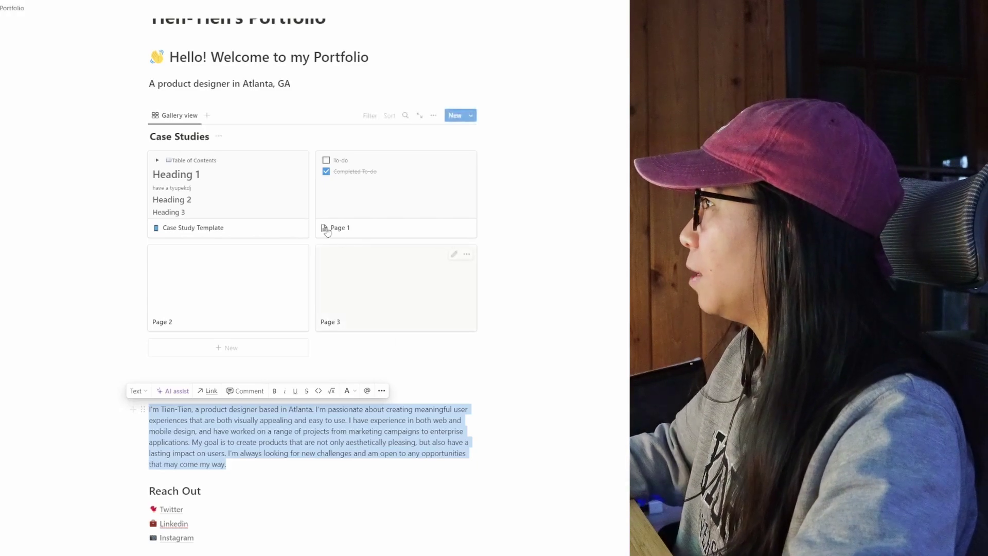
pyautogui.scroll(5, 453, 165)
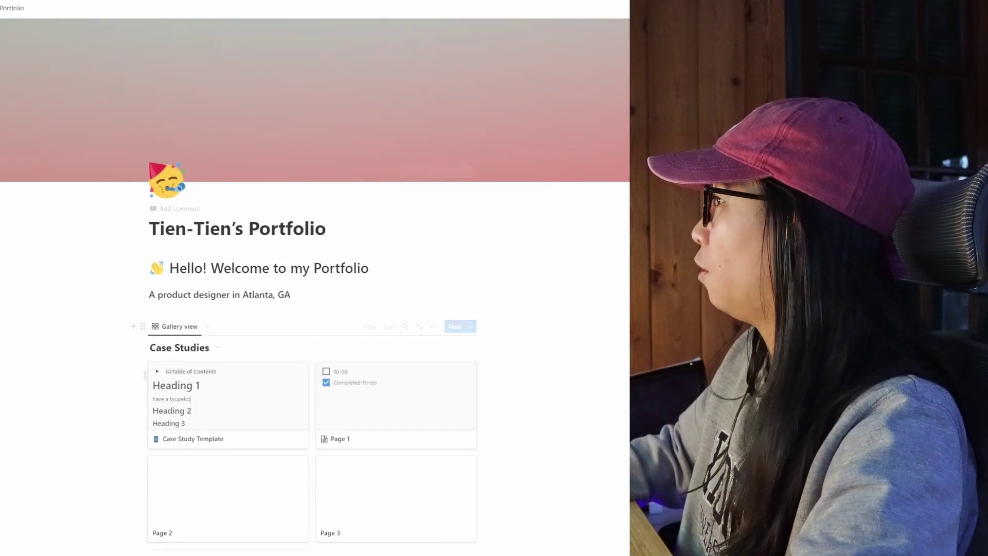
pyautogui.scroll(-5, 442, 309)
pyautogui.scroll(2, 441, 202)
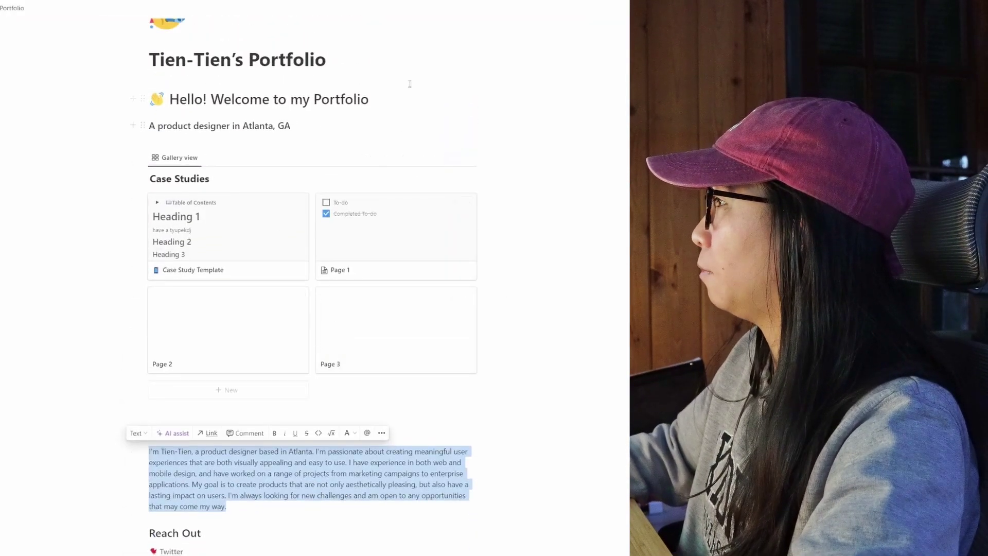
pyautogui.scroll(-3, 205, 379)
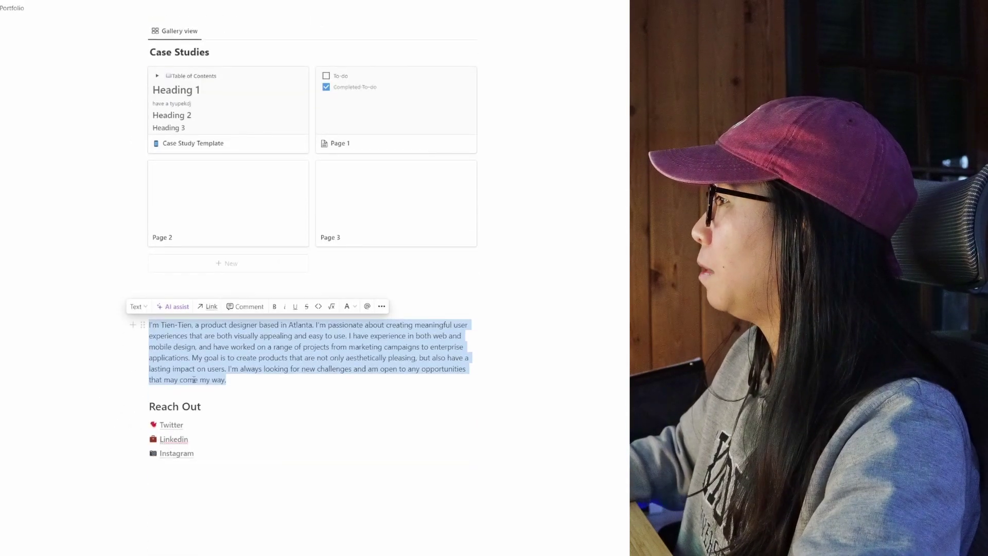
pyautogui.scroll(5, 221, 375)
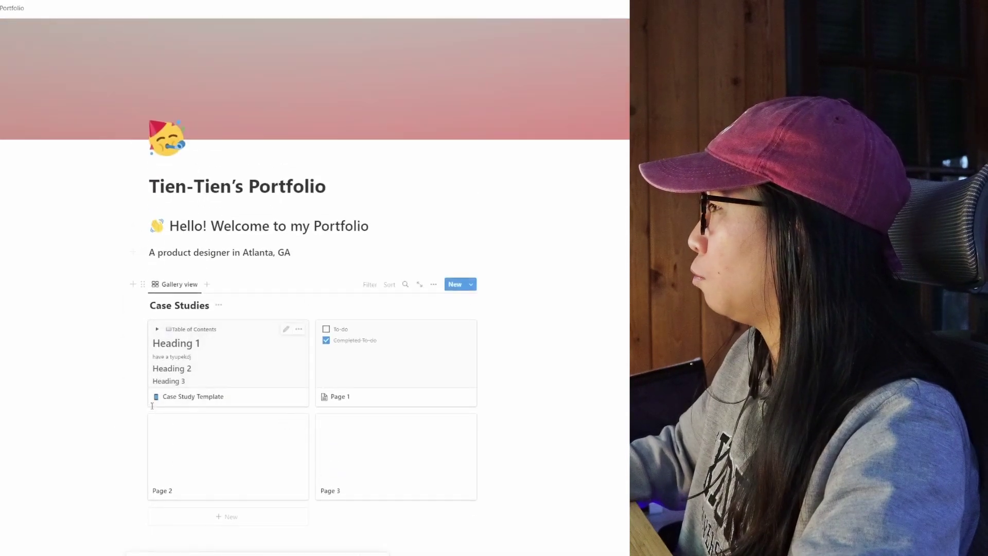
pyautogui.scroll(-2, 144, 364)
pyautogui.scroll(-3, 145, 364)
pyautogui.moveTo(140, 325); pyautogui.dragTo(165, 412)
pyautogui.scroll(-2, 217, 402)
pyautogui.scroll(-1, 217, 402)
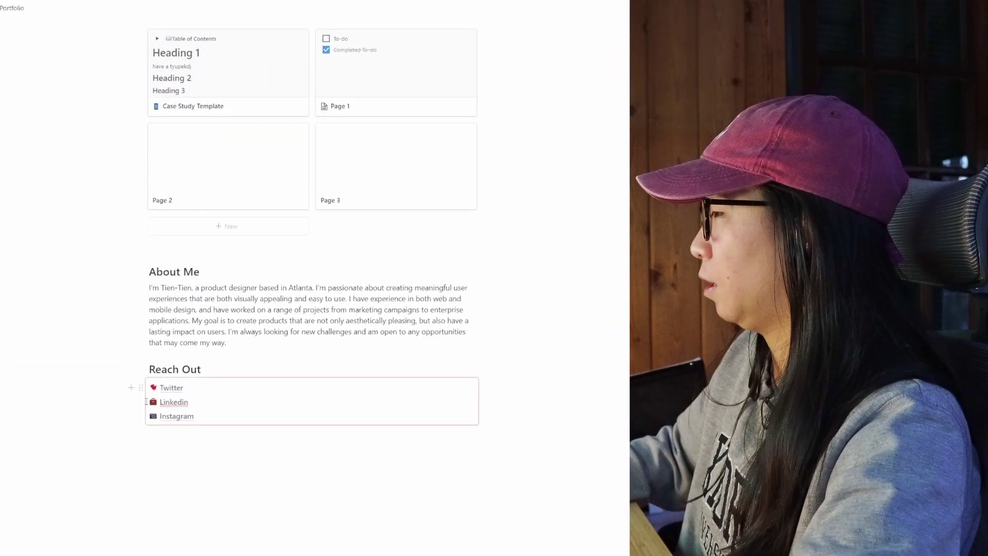
# Add a contact e-mail line under Reach Out with the social links in a column beside it.
pyautogui.click(236, 370)
pyautogui.press('Return')
pyautogui.write('email@')
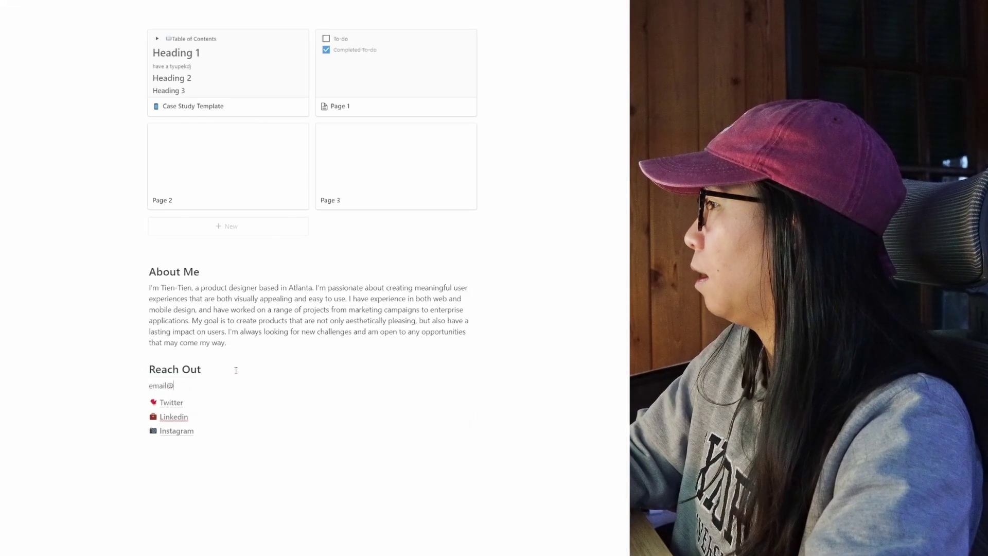
pyautogui.write('gmail.com')
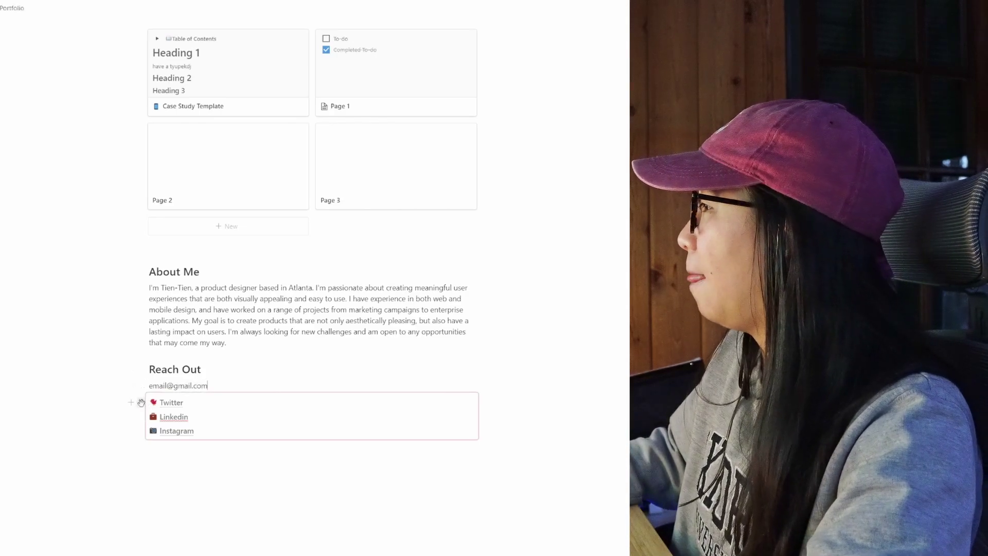
pyautogui.moveTo(140, 402); pyautogui.dragTo(510, 389)
# Rename the Reach Out heading to 'Contact Me!'.
pyautogui.tripleClick(212, 377)
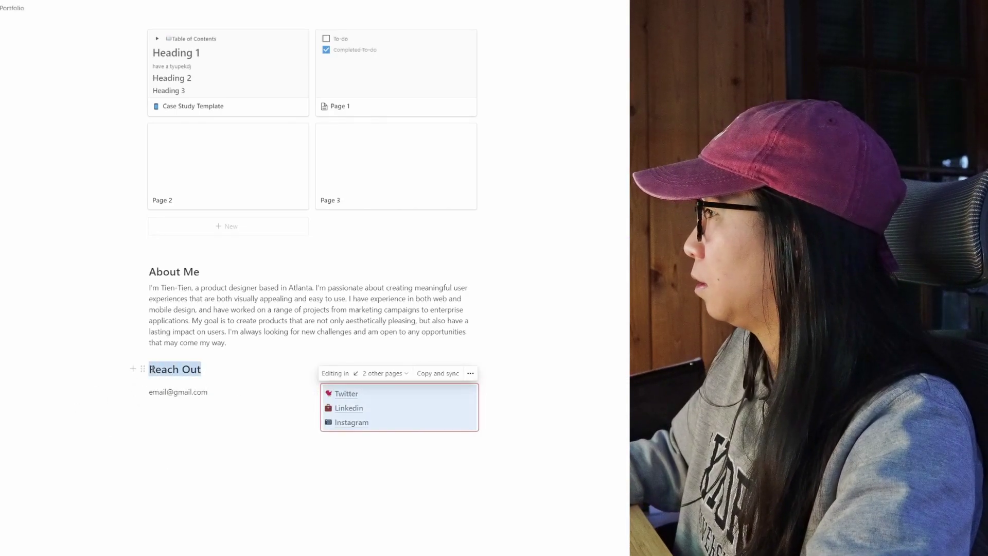
pyautogui.write('Contact Me!')
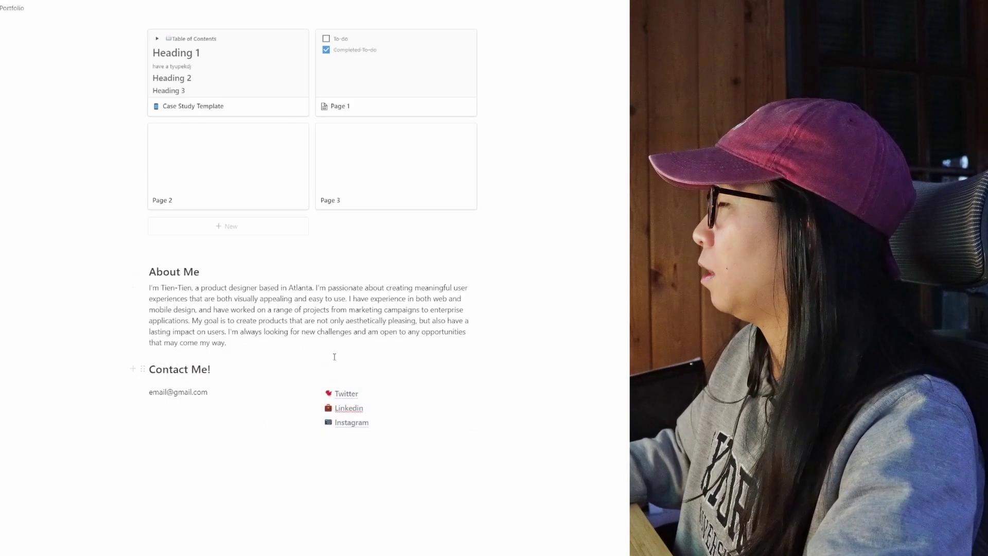
pyautogui.scroll(7, 335, 357)
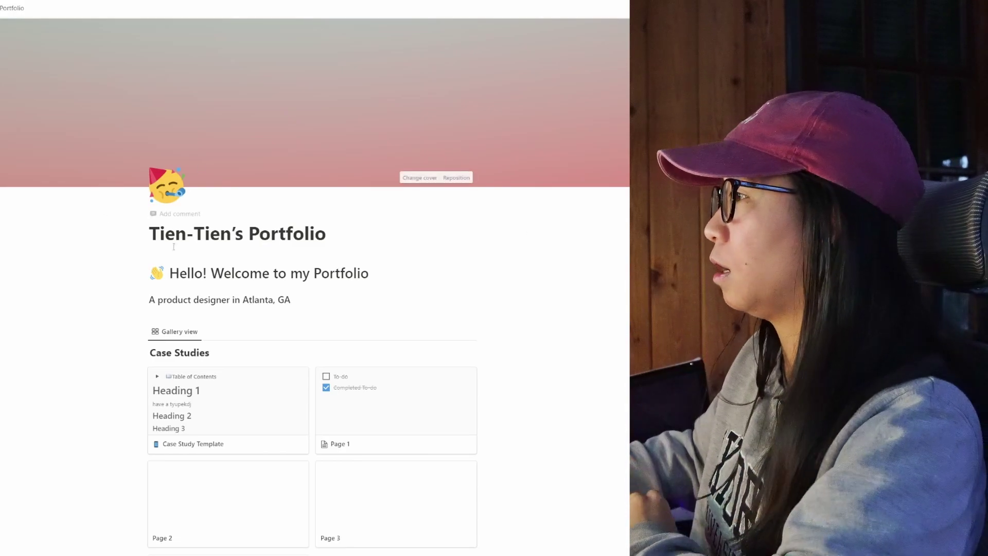
# Scroll down to the My Work gallery and select all four project cards.
pyautogui.scroll(-3, 326, 469)
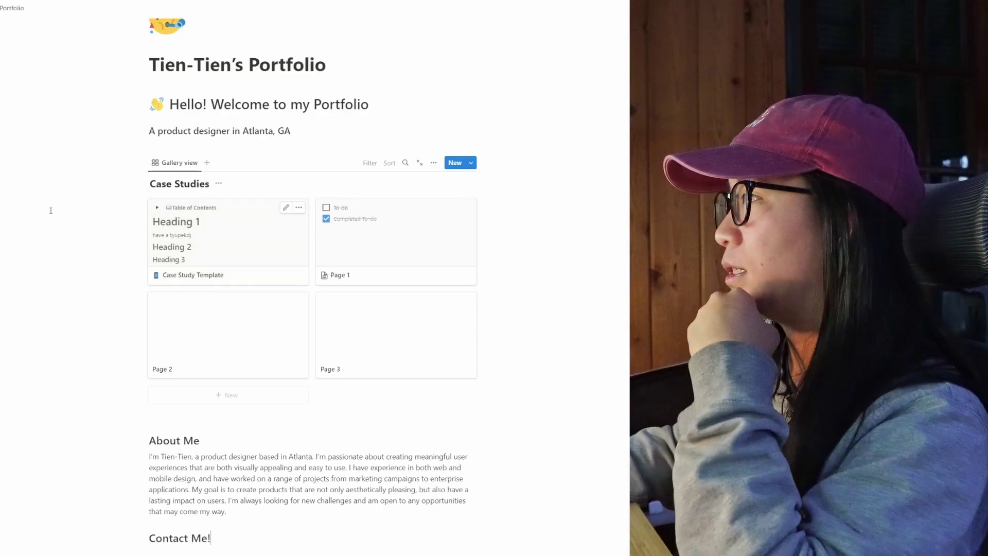
pyautogui.moveTo(39, 202); pyautogui.dragTo(572, 346)
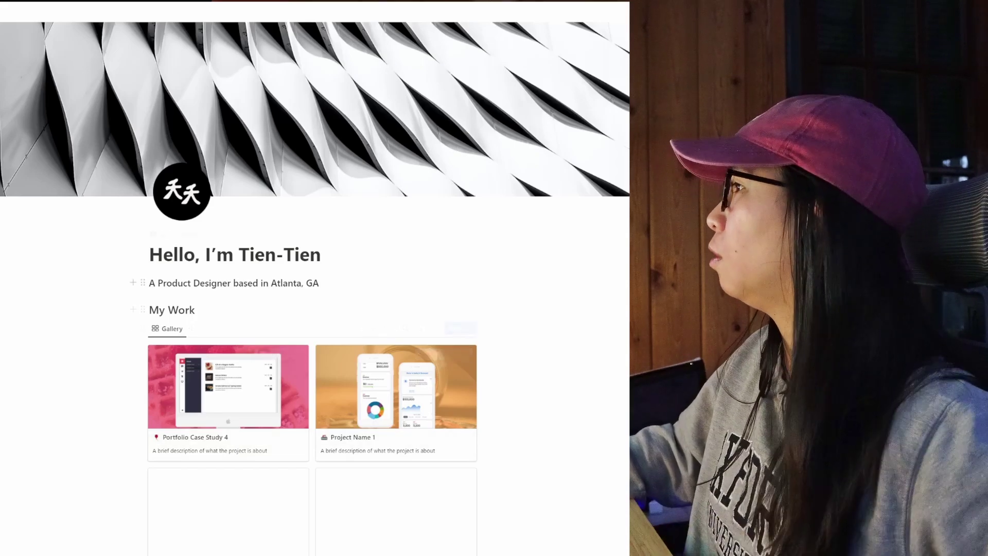
pyautogui.moveTo(320, 283); pyautogui.dragTo(149, 283)
pyautogui.click(230, 283)
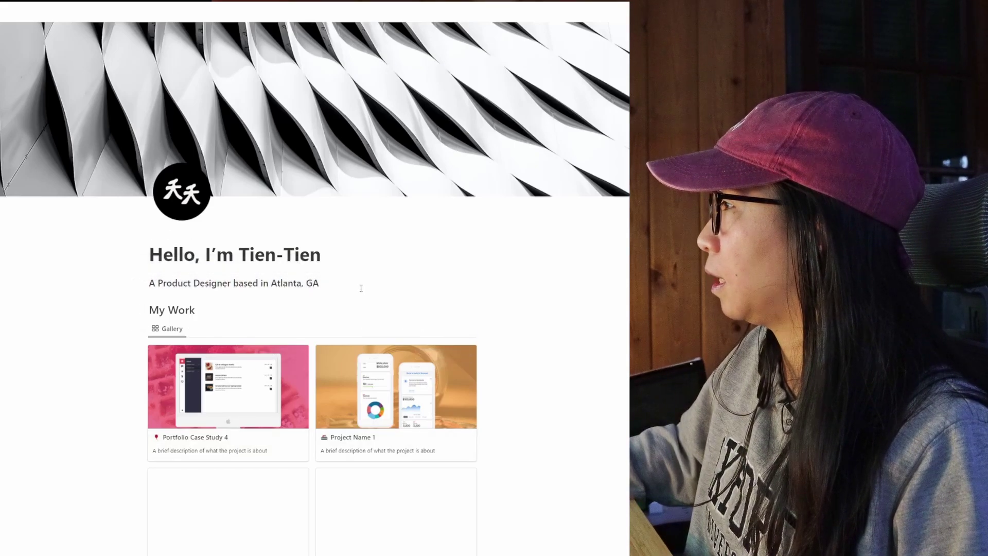
pyautogui.click(189, 206)
pyautogui.click(85, 128)
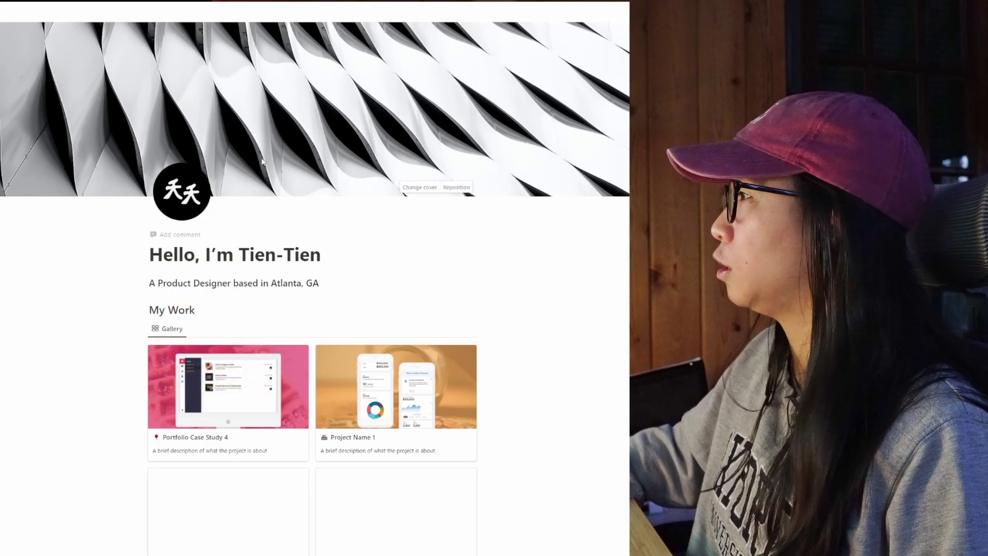
pyautogui.click(419, 187)
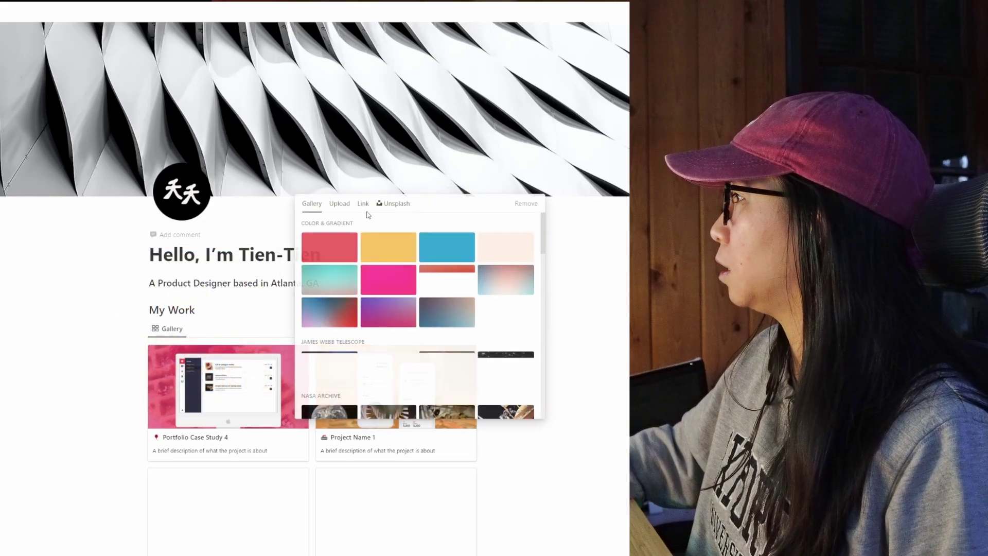
pyautogui.click(599, 238)
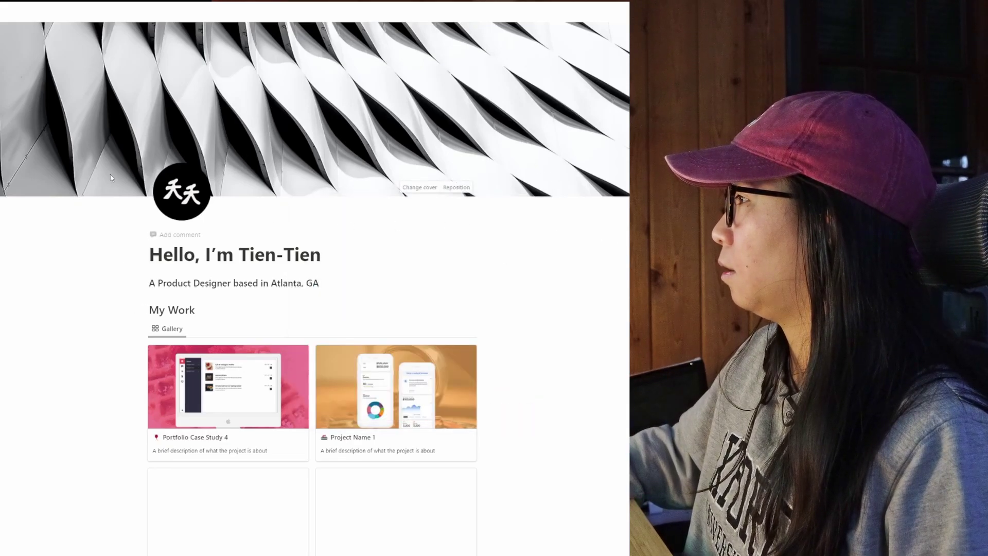
# Reorder the My Work gallery so Project Name 3 comes second.
pyautogui.scroll(-3, 149, 265)
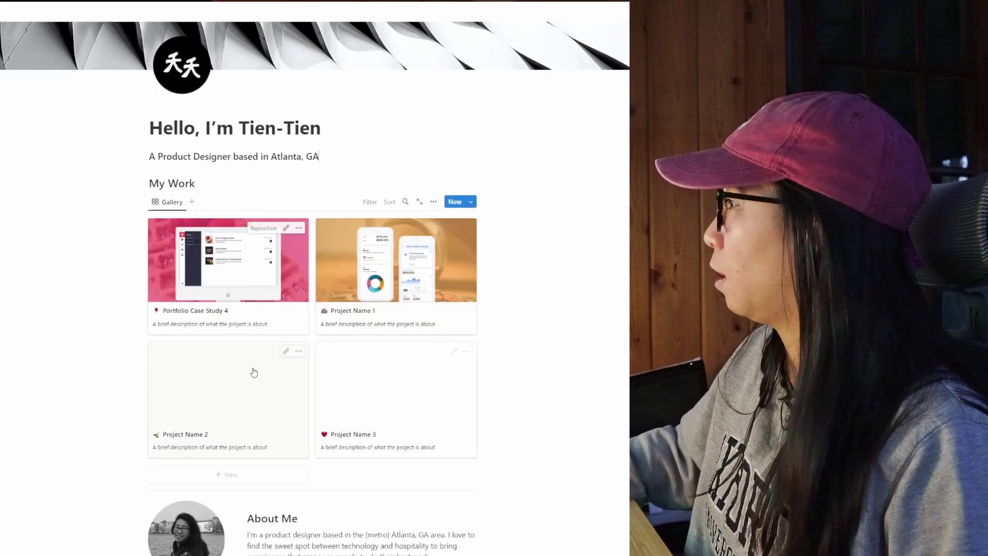
pyautogui.moveTo(254, 372); pyautogui.dragTo(328, 281)
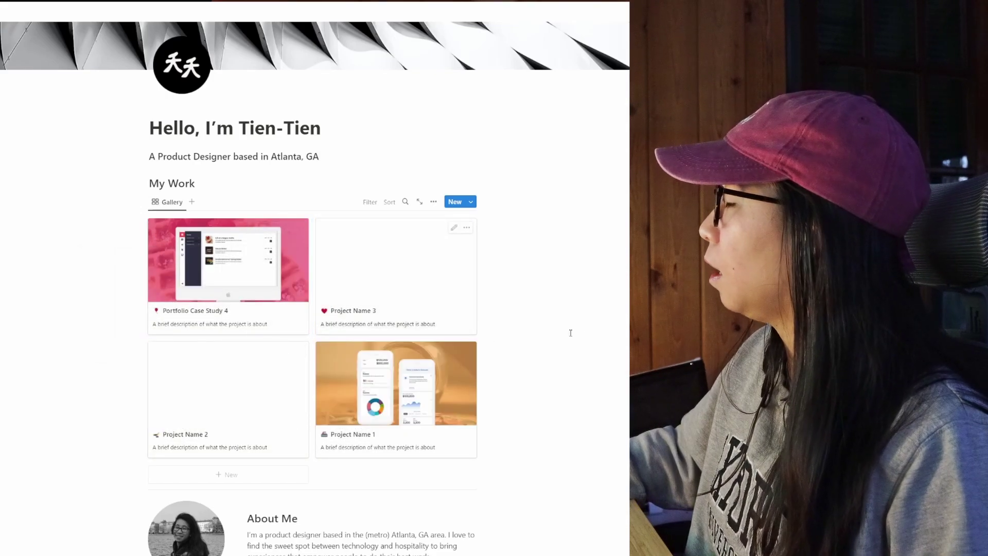
pyautogui.scroll(-4, 535, 329)
pyautogui.scroll(-1, 197, 346)
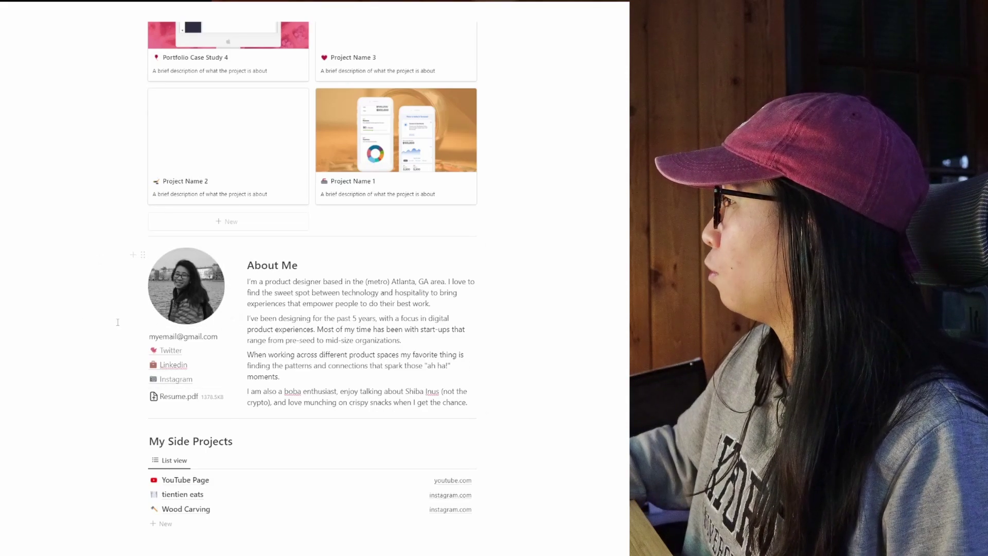
# Try widening the About Me photo column and toggling full width, then undo both.
pyautogui.moveTo(233, 339); pyautogui.dragTo(304, 338)
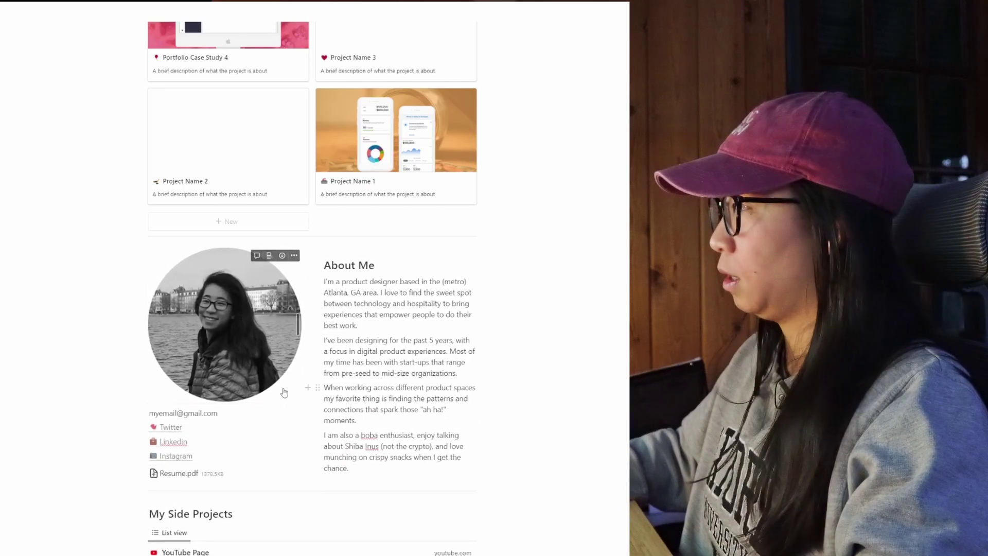
pyautogui.hotkey('ctrl', 'z')
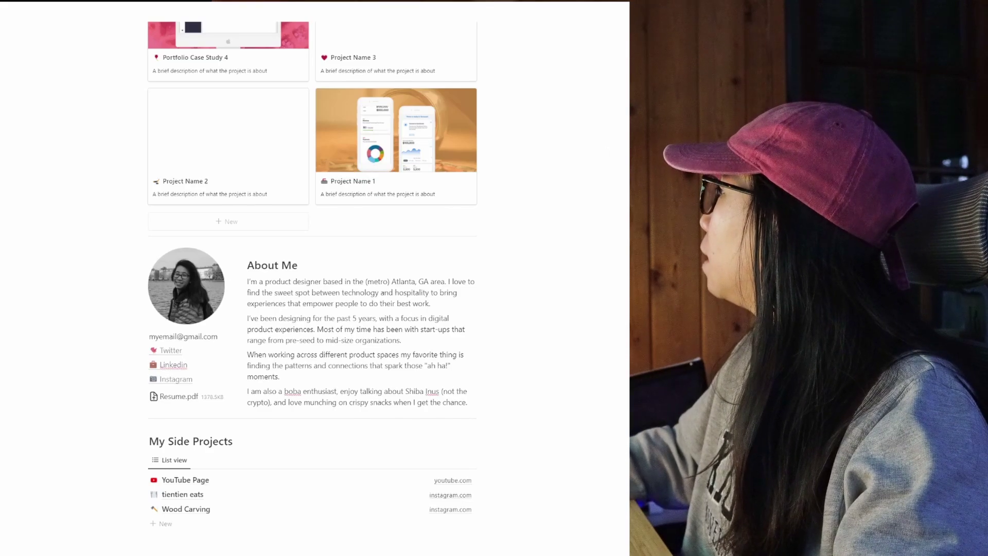
pyautogui.hotkey('ctrl', 'z')
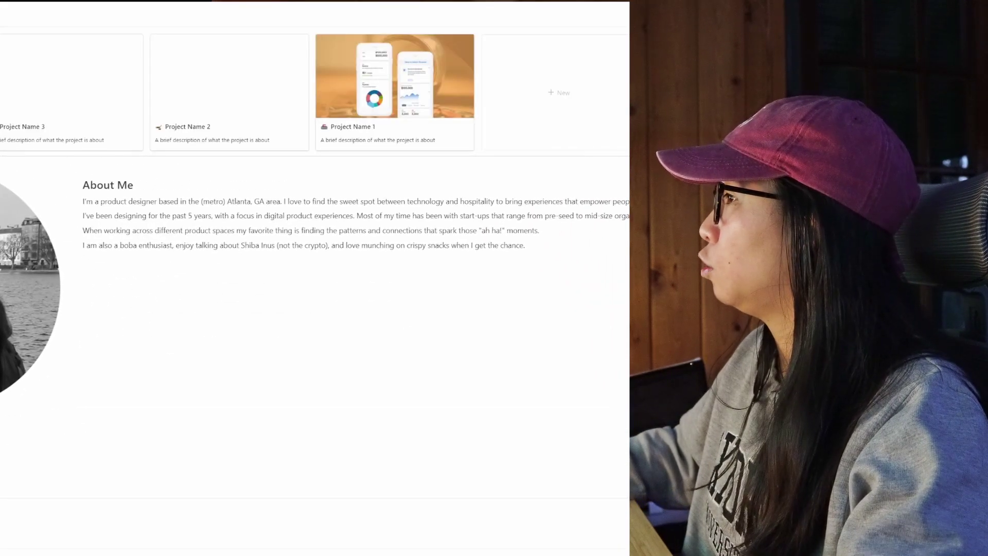
pyautogui.hotkey('ctrl', 'shift', 'z')
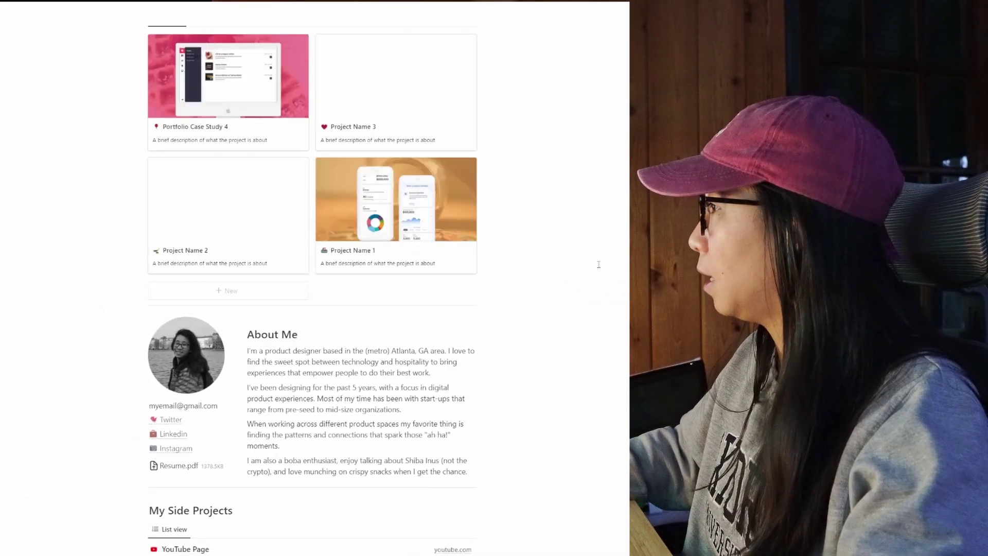
pyautogui.scroll(-2, 561, 244)
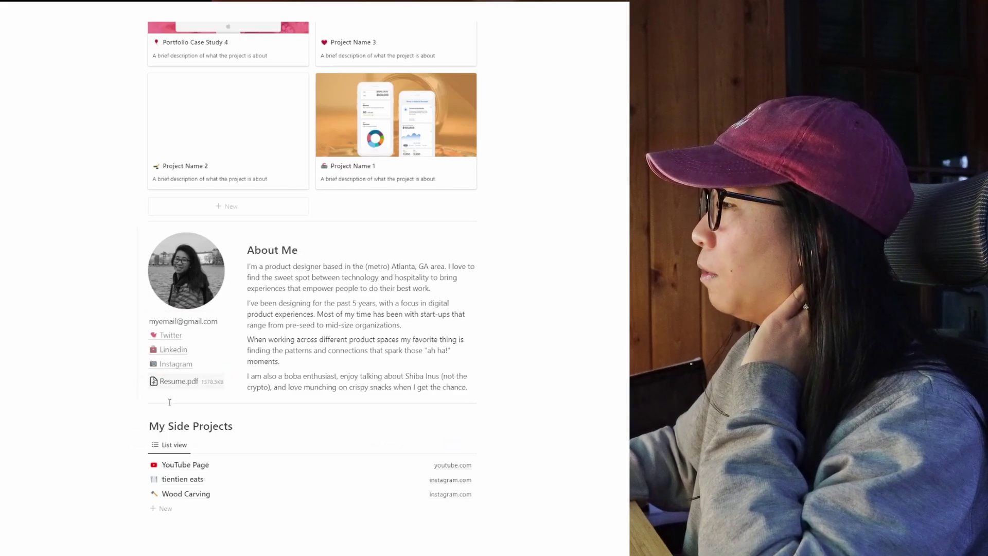
pyautogui.click(211, 544)
pyautogui.write('/pdf')
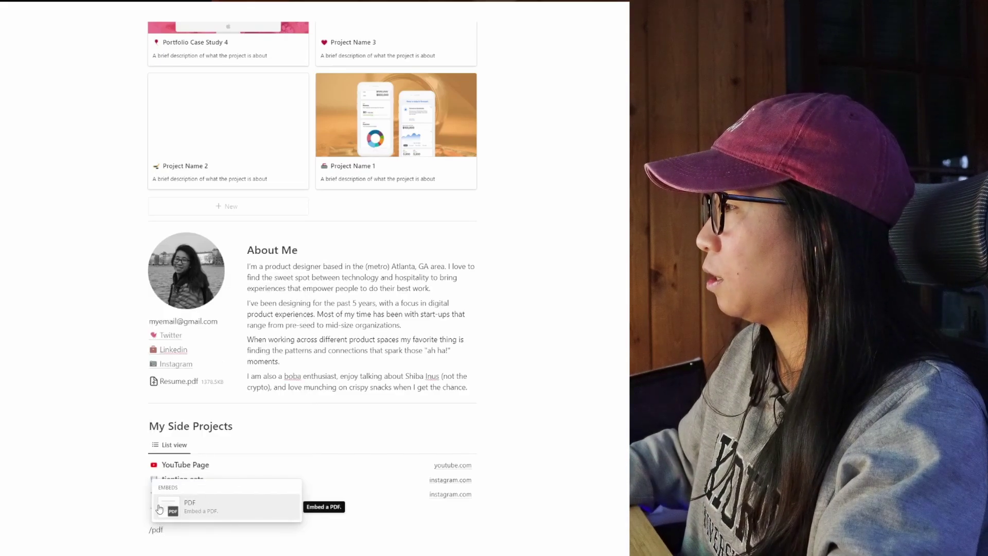
pyautogui.press('BackSpace')
pyautogui.press('BackSpace')
pyautogui.press('BackSpace')
pyautogui.write('file')
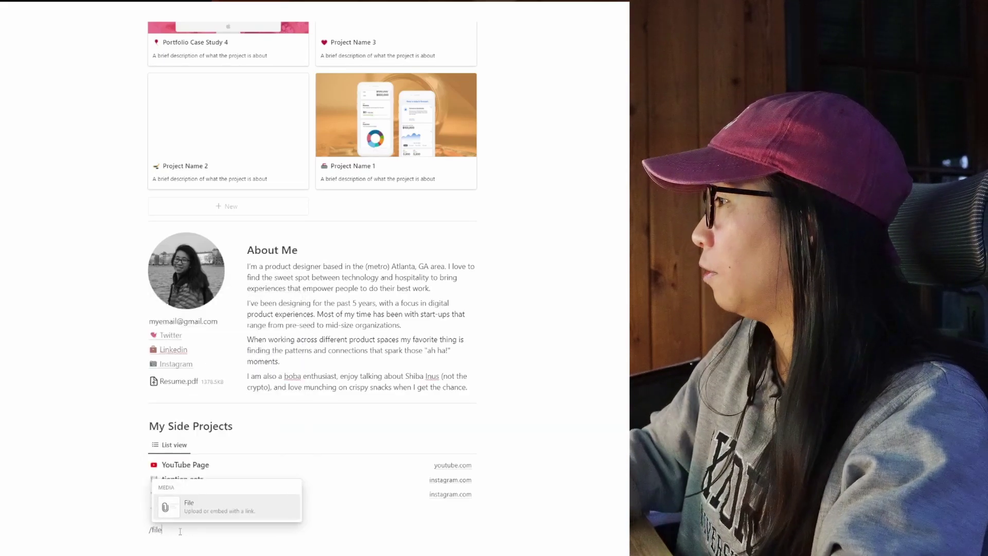
pyautogui.press('Escape')
pyautogui.press('Return')
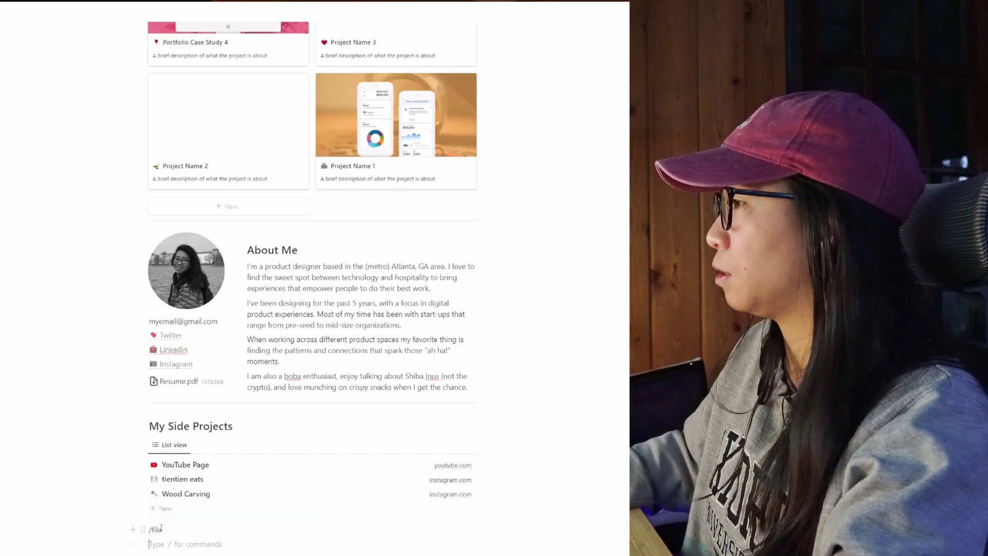
pyautogui.click(140, 529)
pyautogui.click(103, 423)
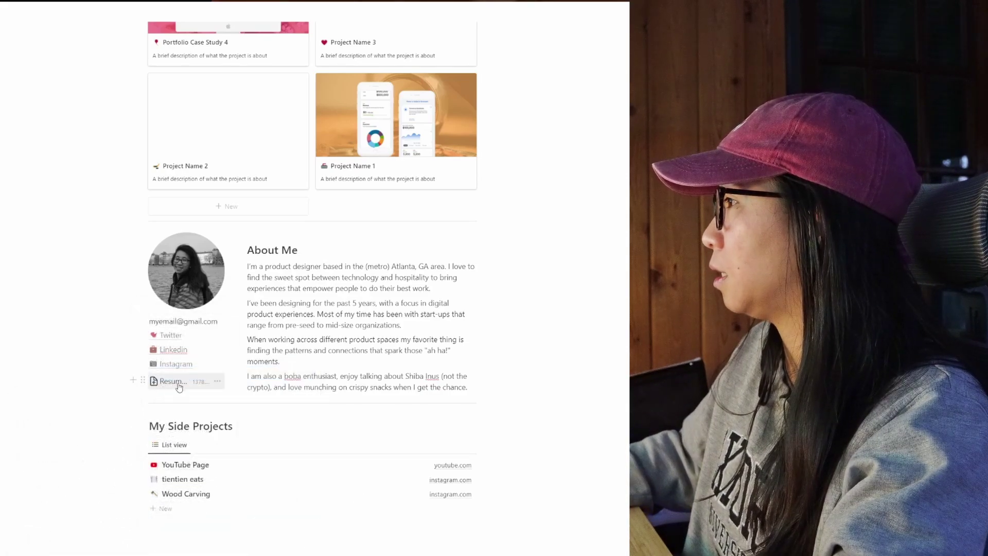
pyautogui.scroll(-3, 185, 290)
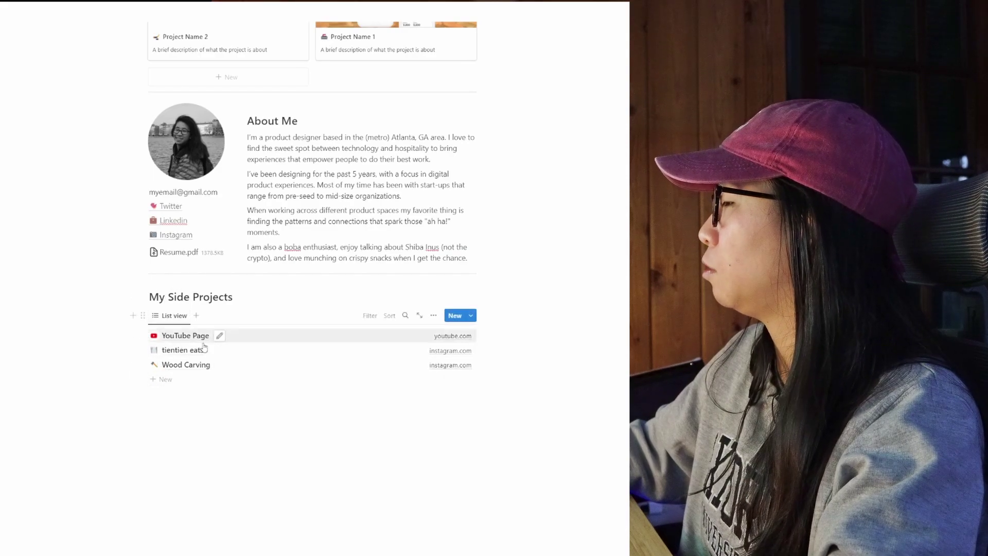
pyautogui.scroll(4, 324, 193)
pyautogui.scroll(-4, 324, 194)
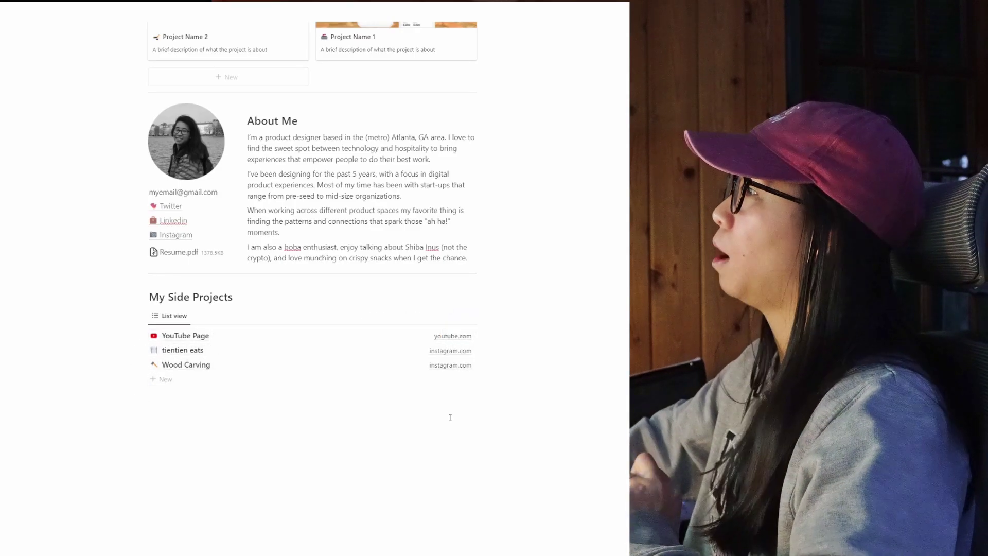
pyautogui.scroll(7, 449, 418)
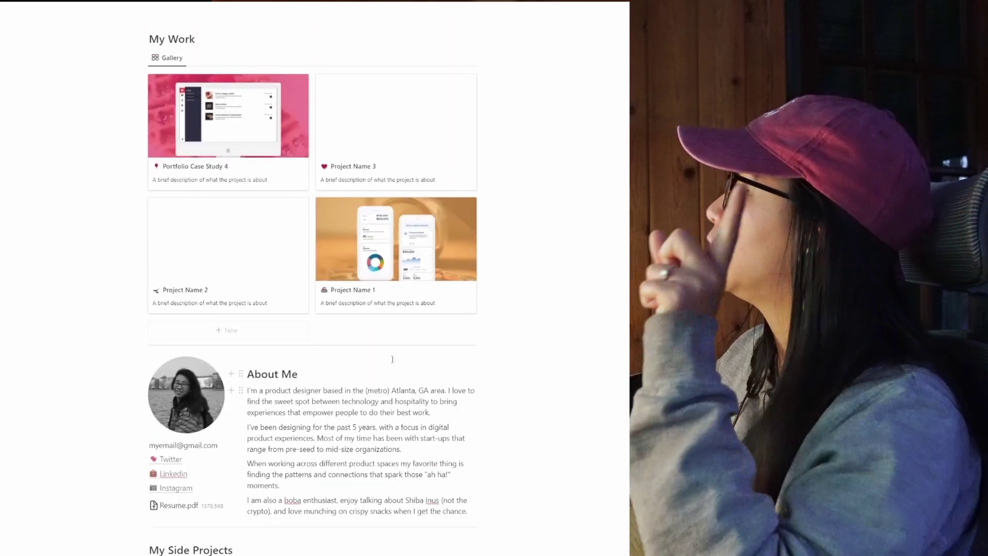
# Preview the Portfolio Case Study 4 page, close it, and open the gallery's view settings.
pyautogui.scroll(3, 231, 200)
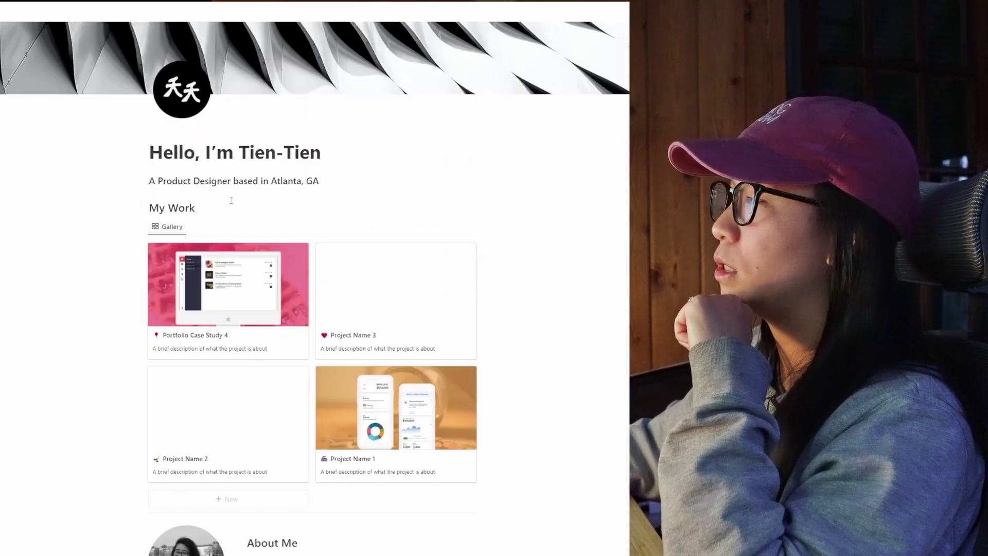
pyautogui.click(287, 256)
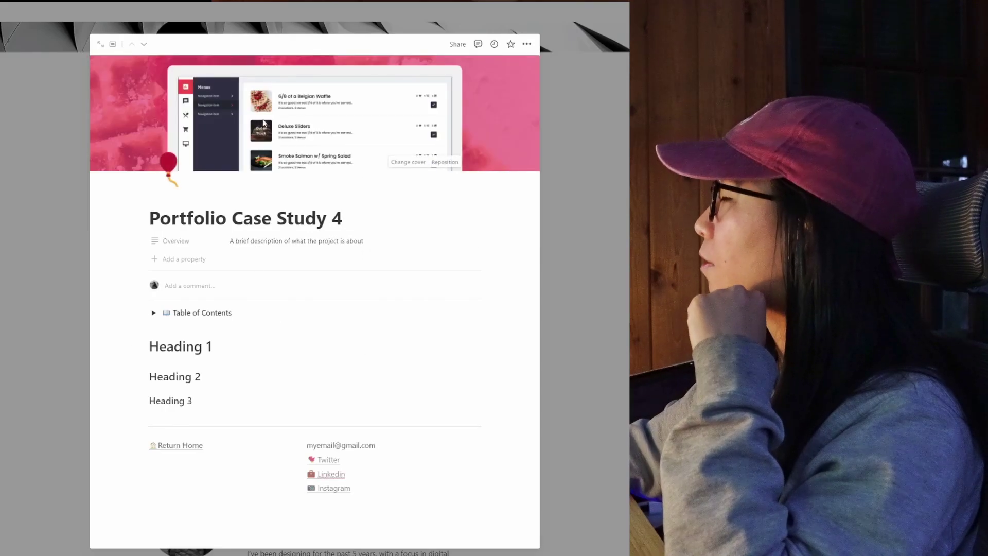
pyautogui.press('Escape')
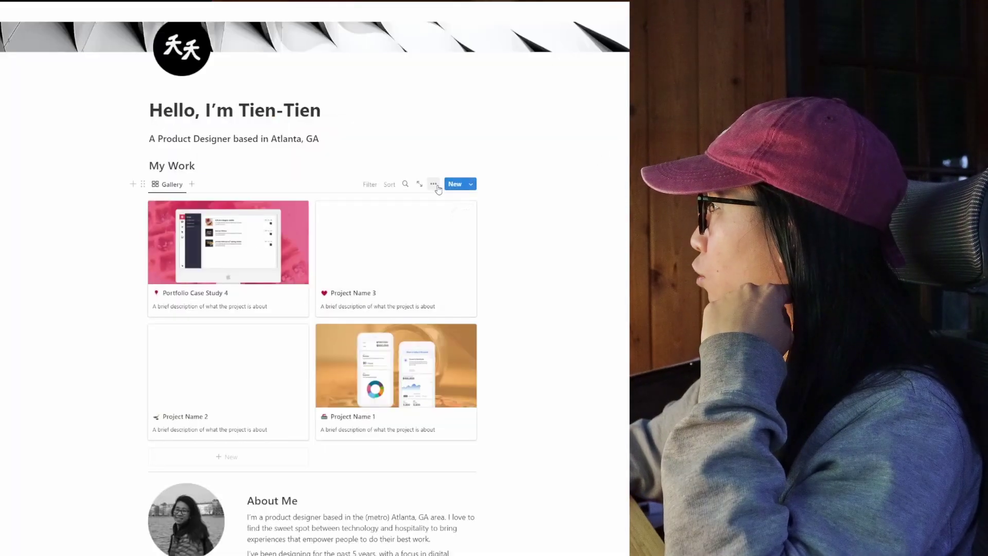
pyautogui.click(434, 185)
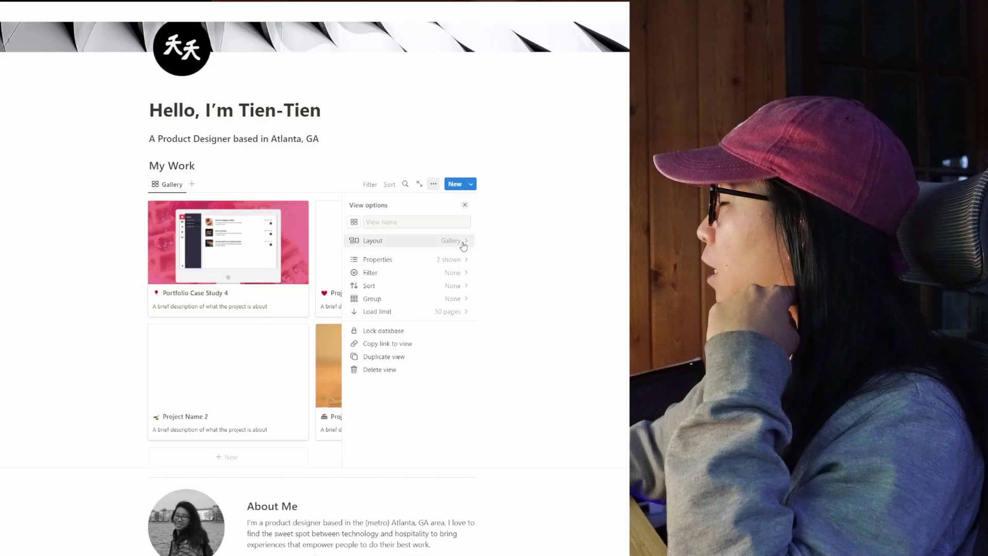
# Remove the cover image from Portfolio Case Study 4 and close its page preview.
pyautogui.click(177, 246)
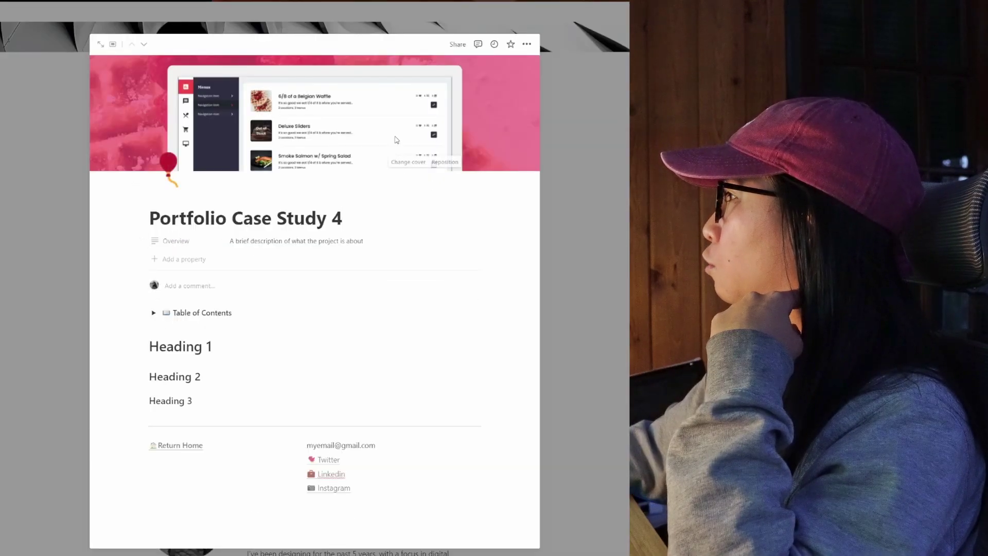
pyautogui.click(416, 166)
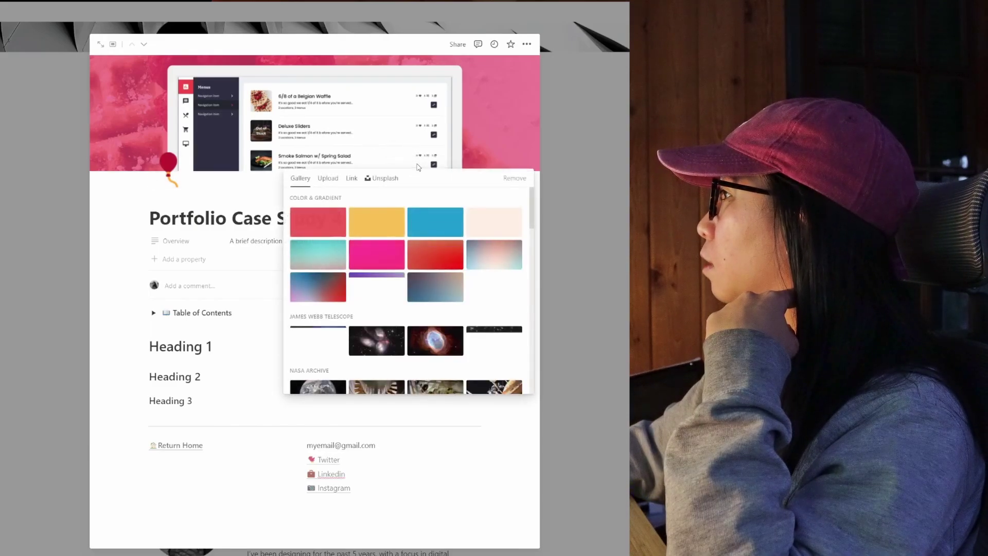
pyautogui.click(514, 178)
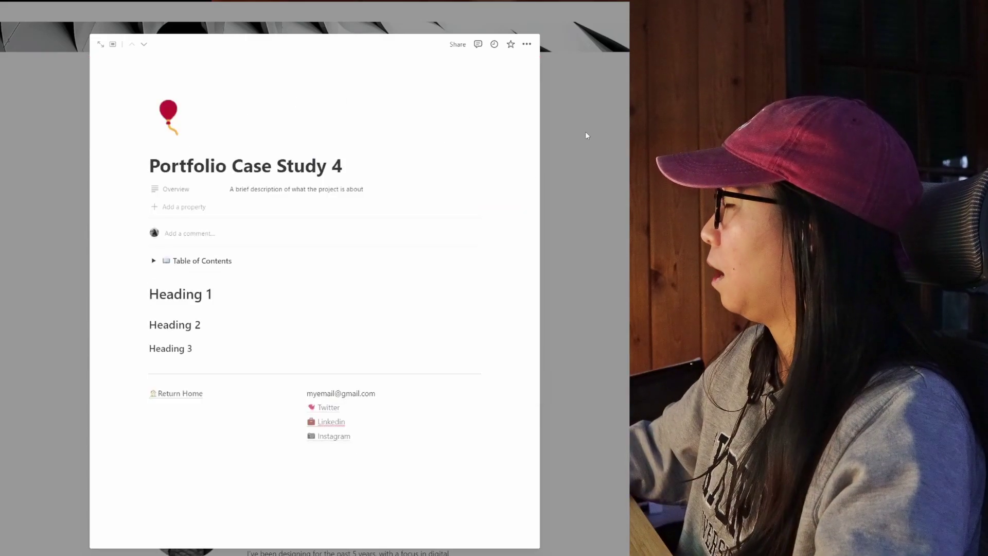
pyautogui.click(585, 136)
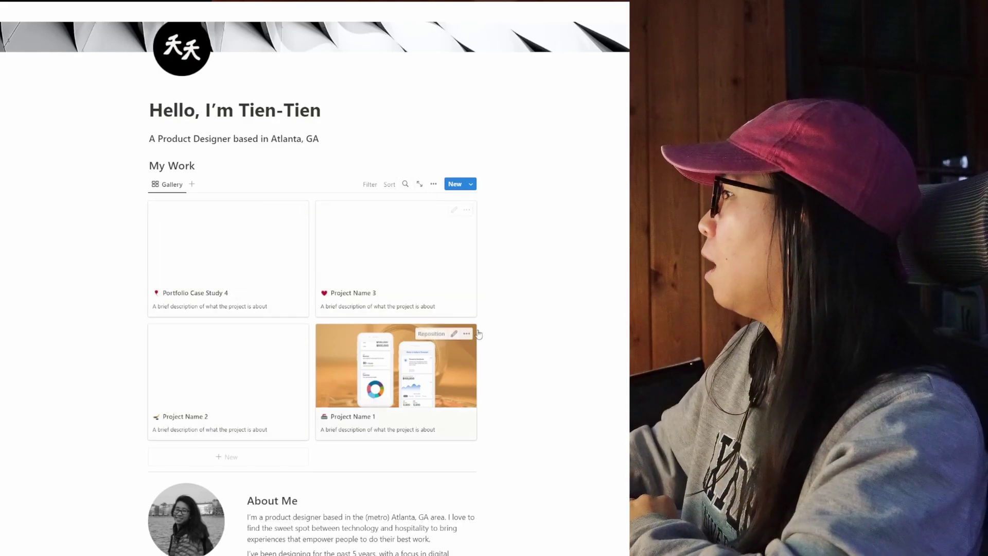
# Preview the Project Name 3 and Project Name 2 pages, then close them.
pyautogui.click(415, 260)
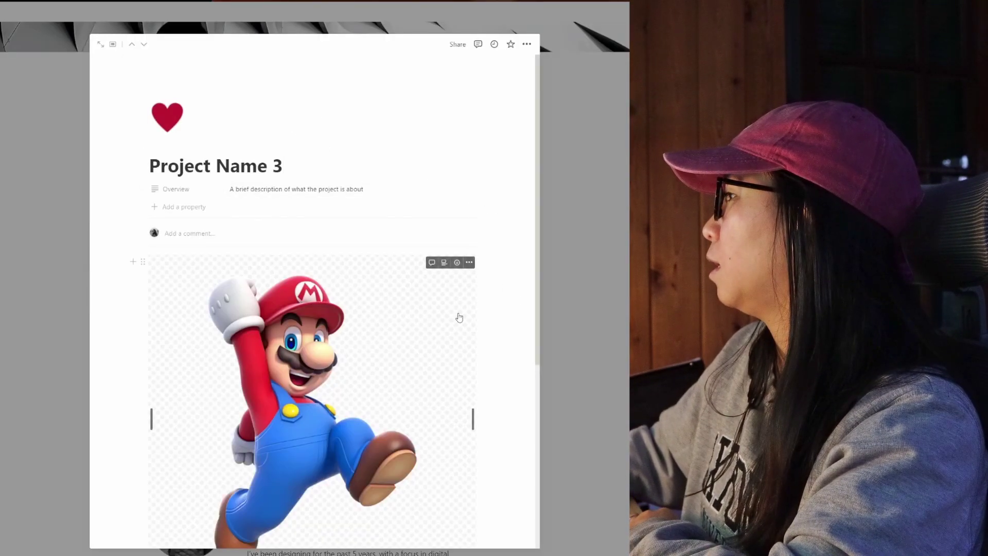
pyautogui.press('Escape')
pyautogui.click(181, 372)
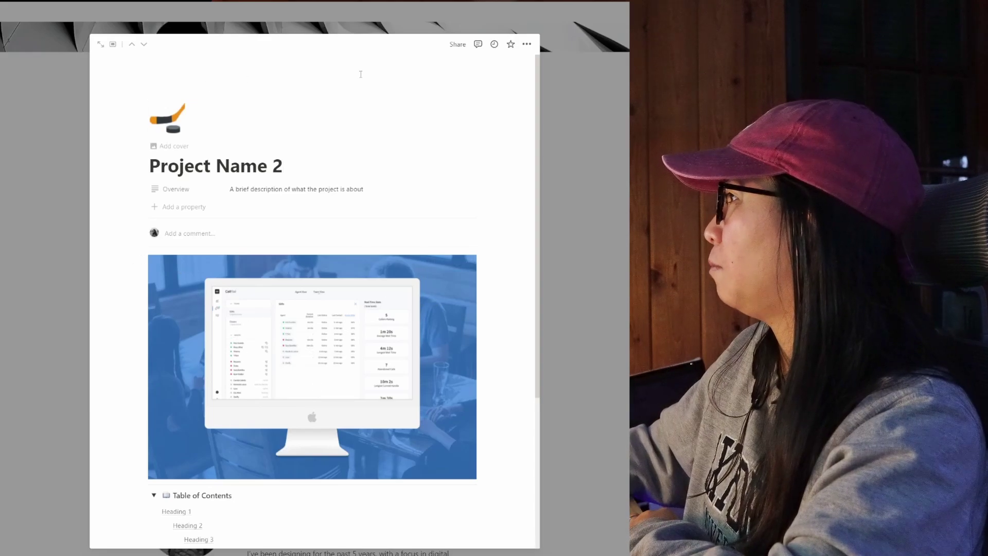
pyautogui.scroll(-2, 293, 169)
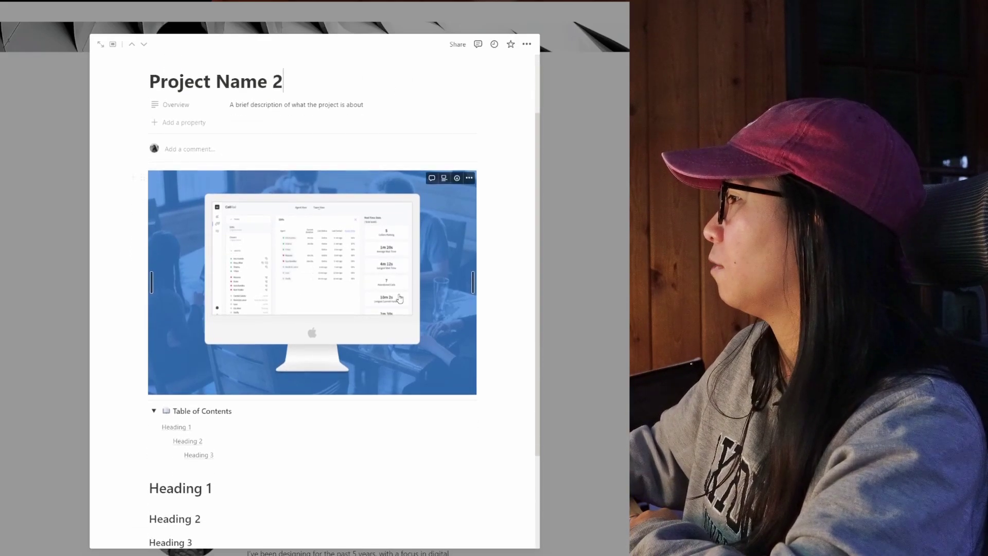
pyautogui.click(612, 279)
# Set the gallery's card preview to Page content, then change it to None.
pyautogui.click(432, 188)
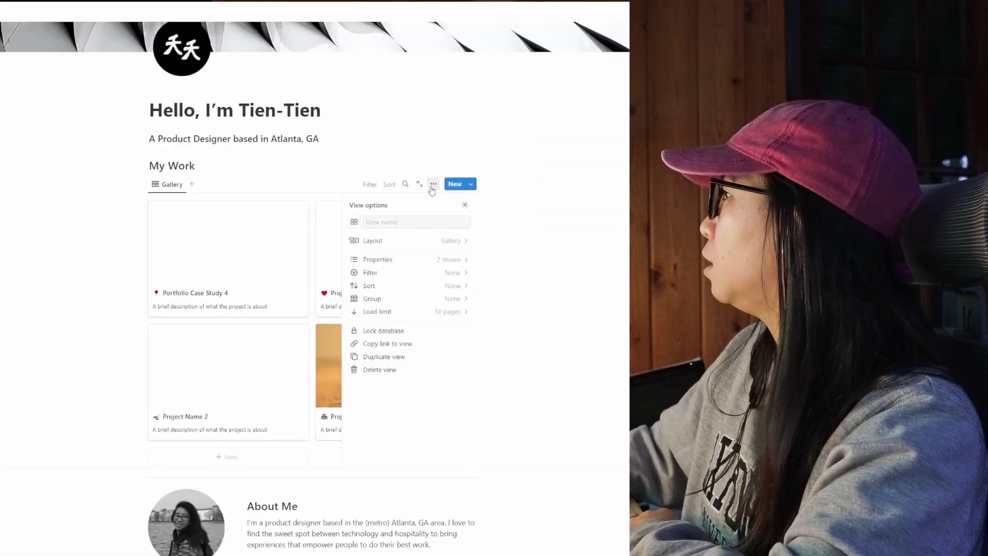
pyautogui.click(452, 250)
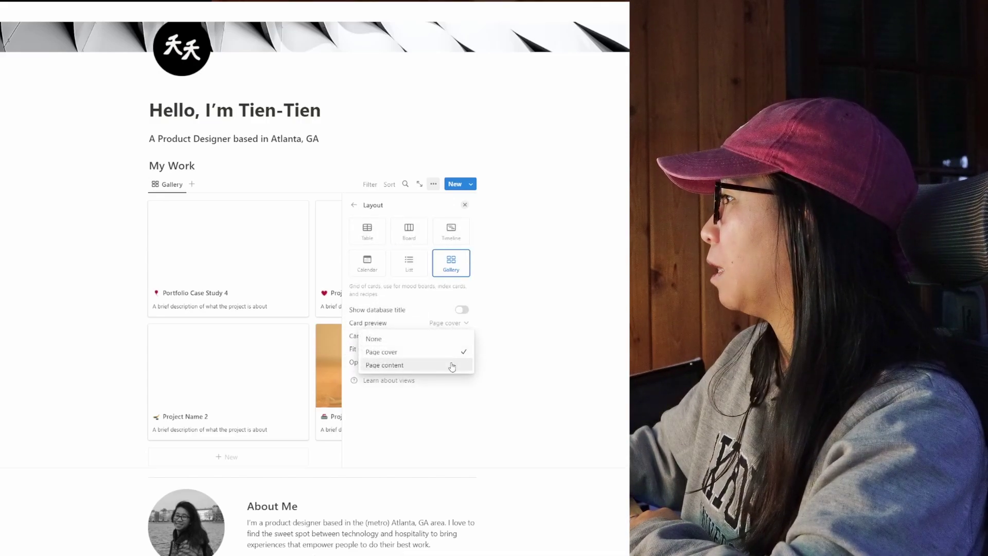
pyautogui.click(452, 365)
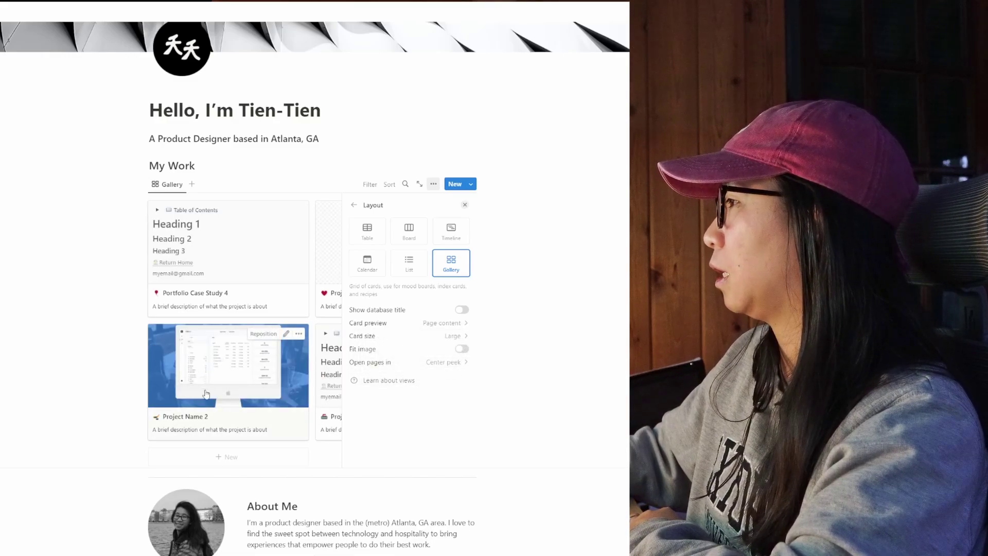
pyautogui.click(448, 323)
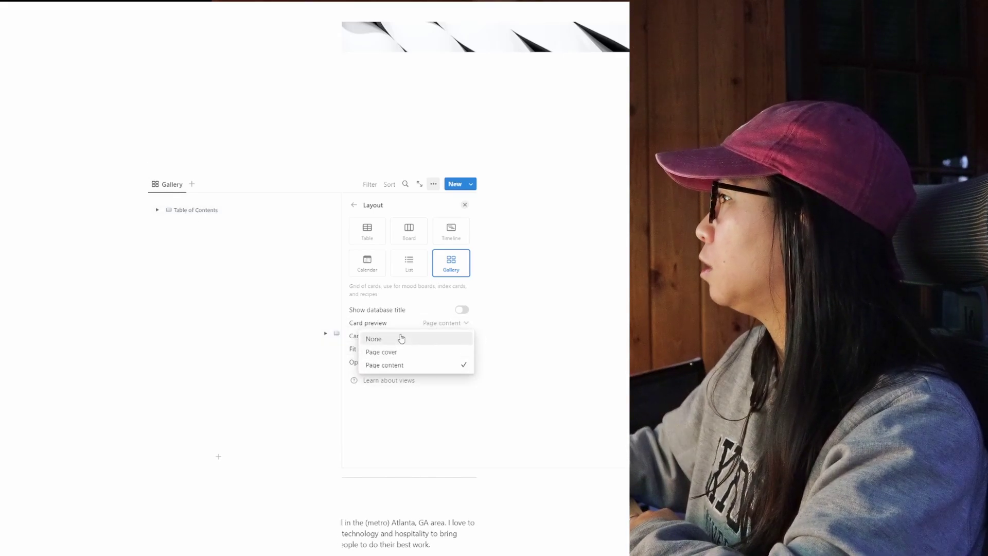
pyautogui.click(401, 340)
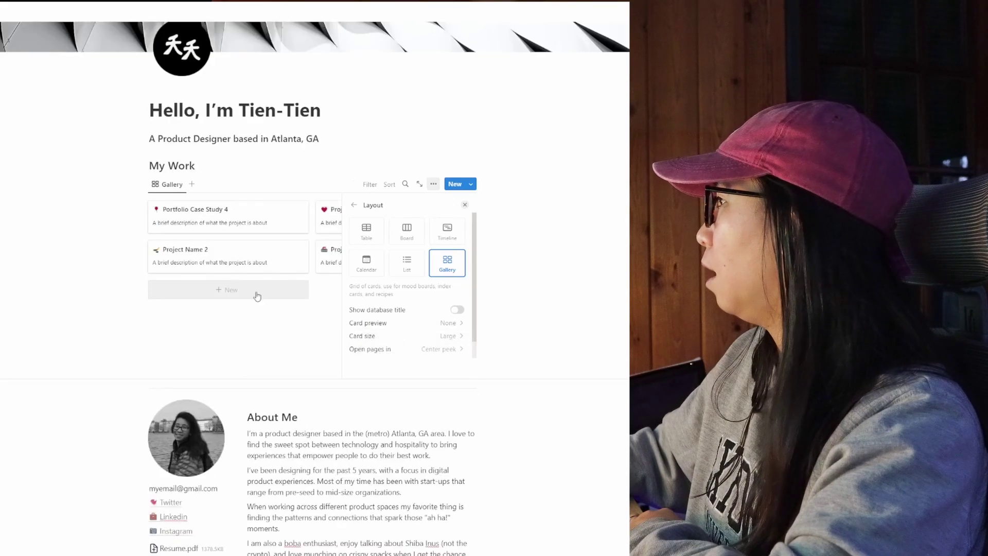
pyautogui.click(464, 205)
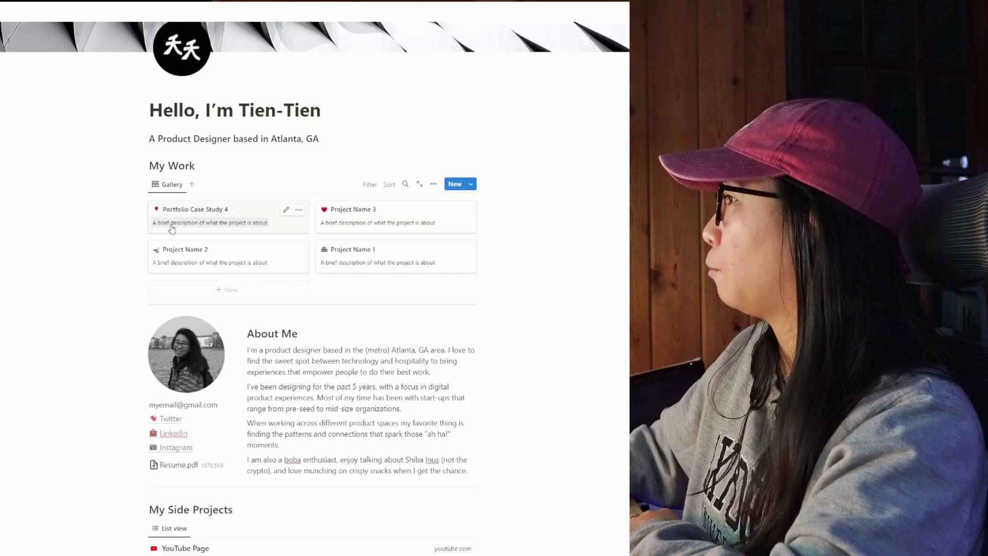
# Preview Portfolio Case Study 4, then look through the gallery's view and layout options.
pyautogui.click(287, 232)
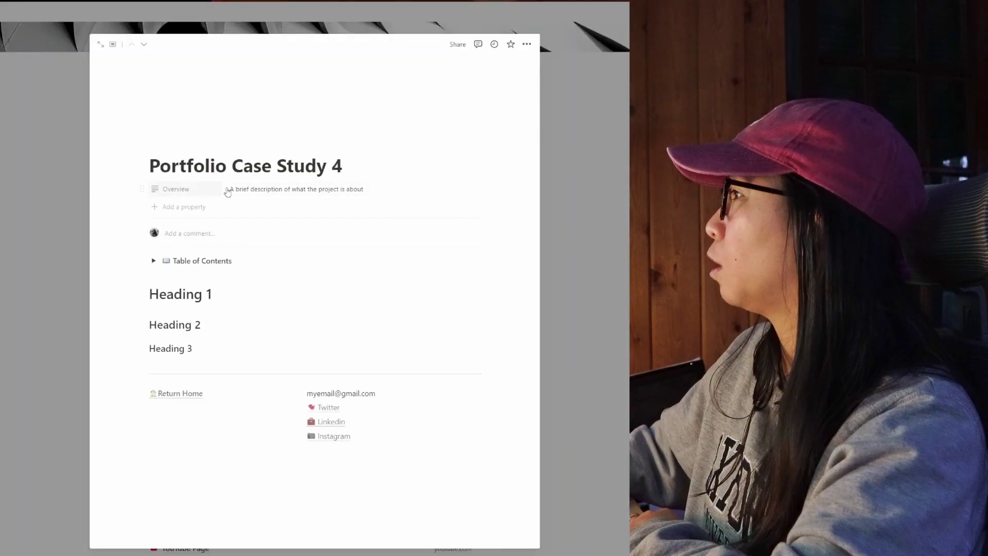
pyautogui.click(588, 225)
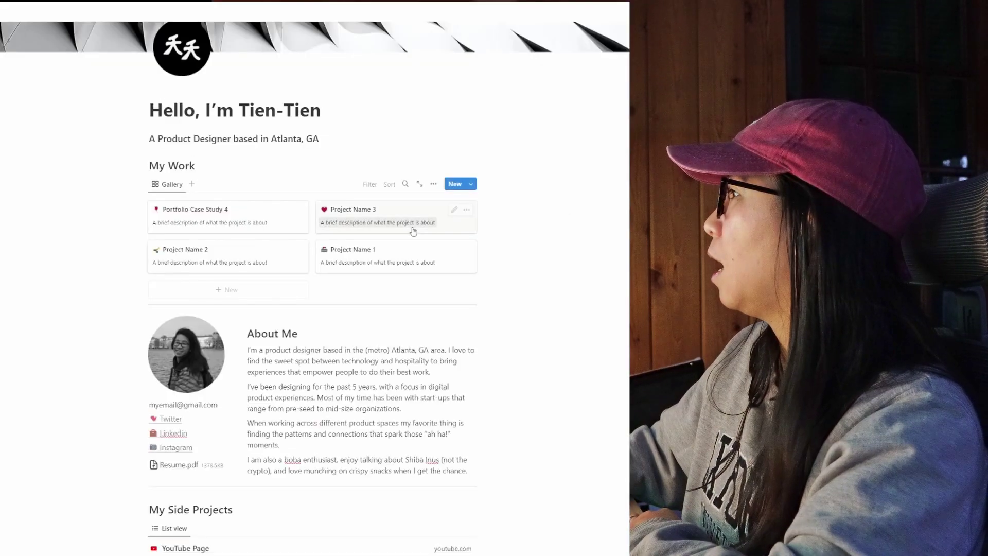
pyautogui.click(432, 186)
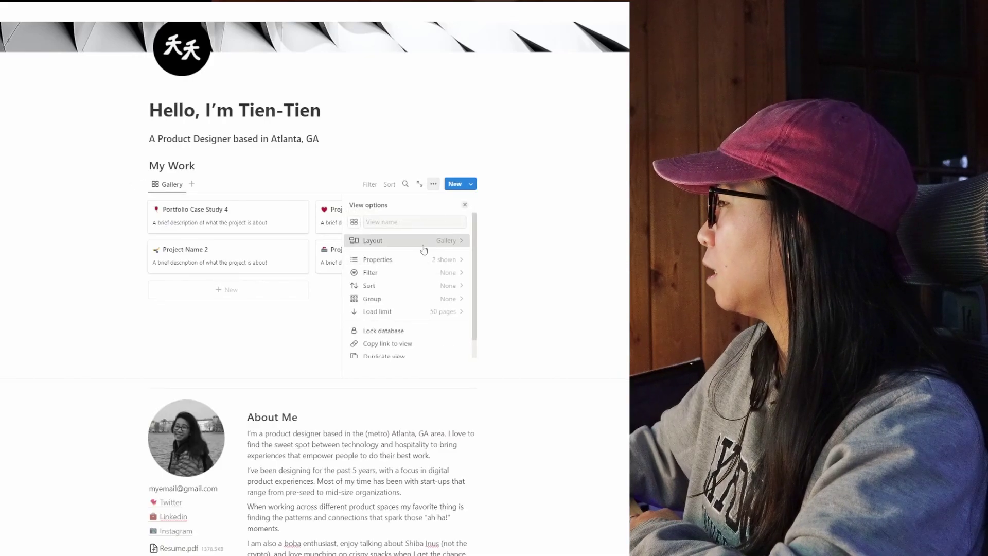
pyautogui.click(419, 240)
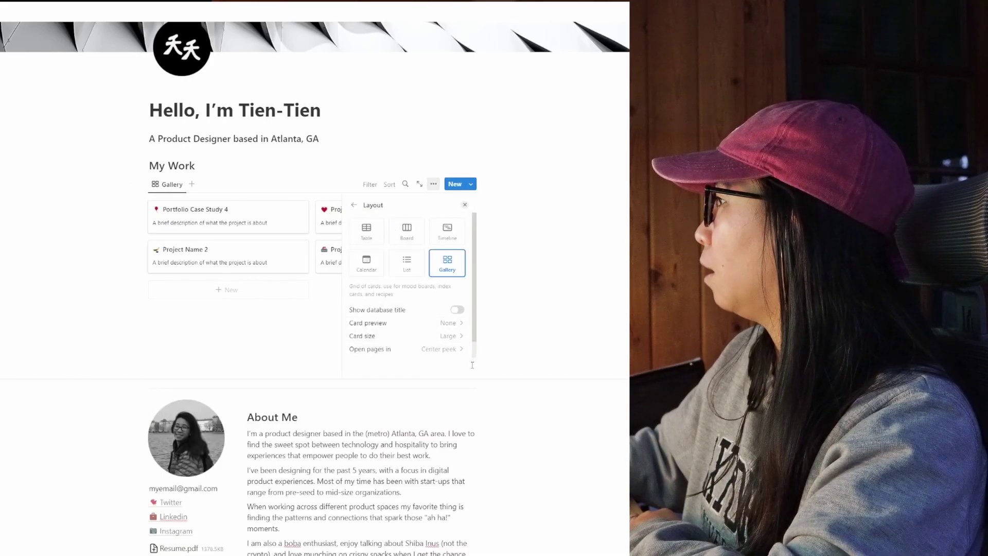
pyautogui.click(355, 204)
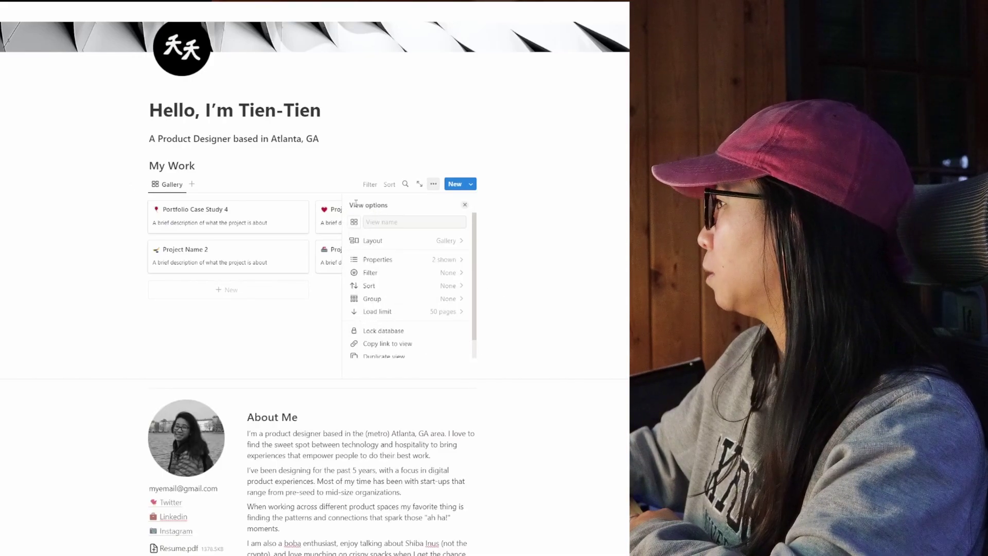
# Toggle the Overview property off and back on, and set card previews to Page cover.
pyautogui.click(432, 260)
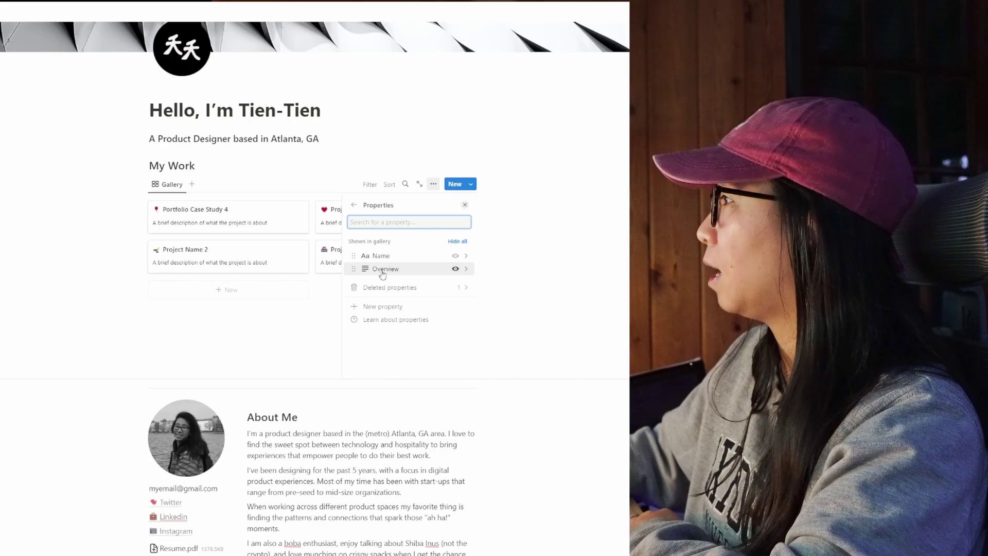
pyautogui.click(455, 269)
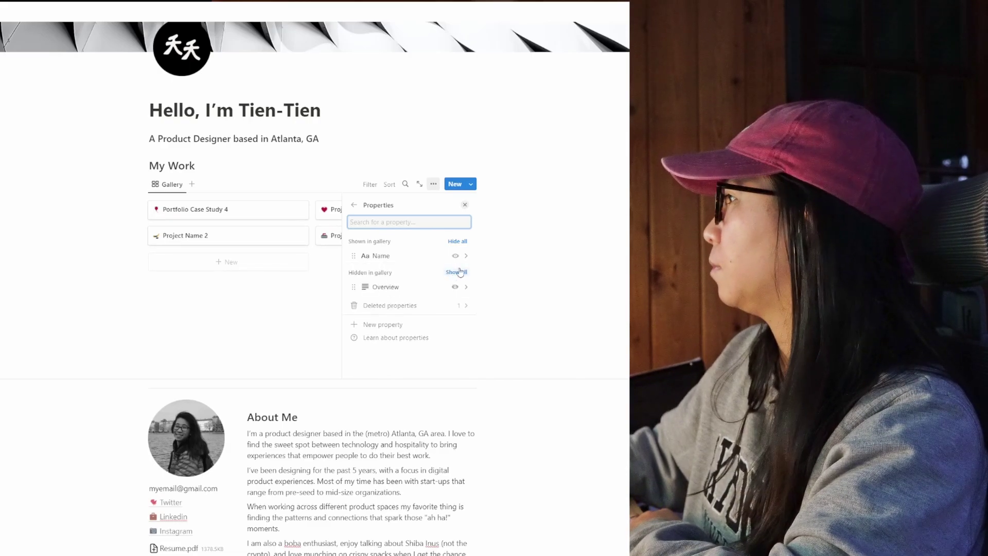
pyautogui.click(454, 286)
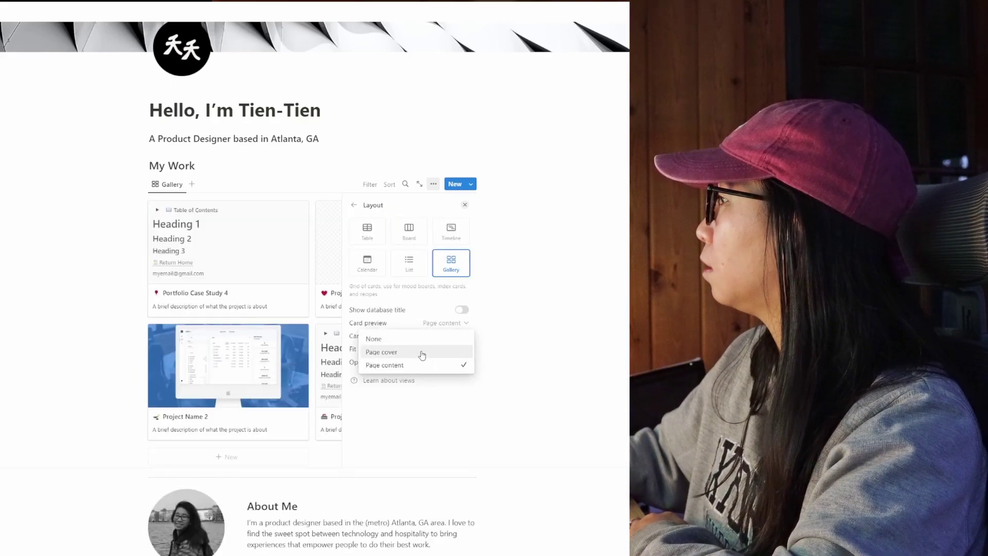
pyautogui.click(426, 352)
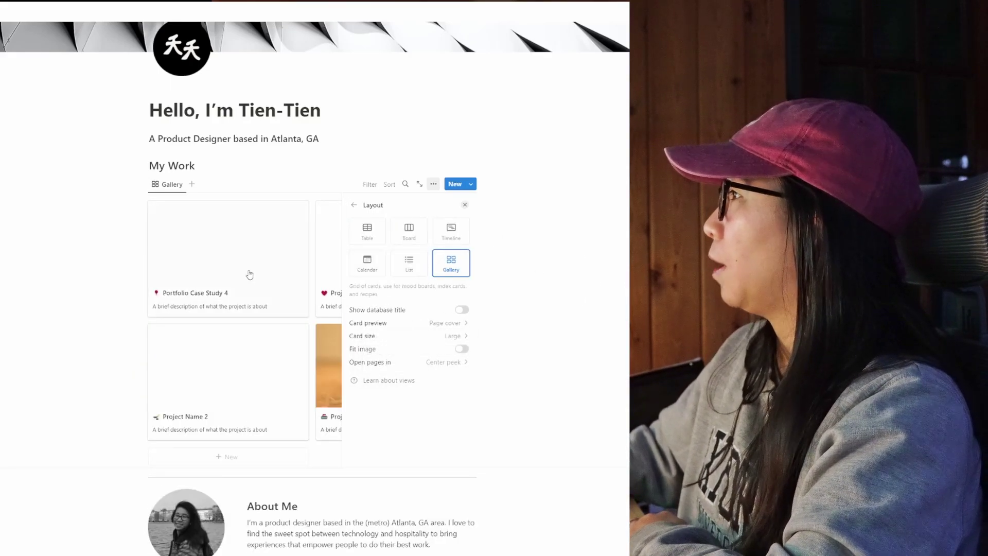
pyautogui.click(68, 209)
pyautogui.scroll(2, 360, 247)
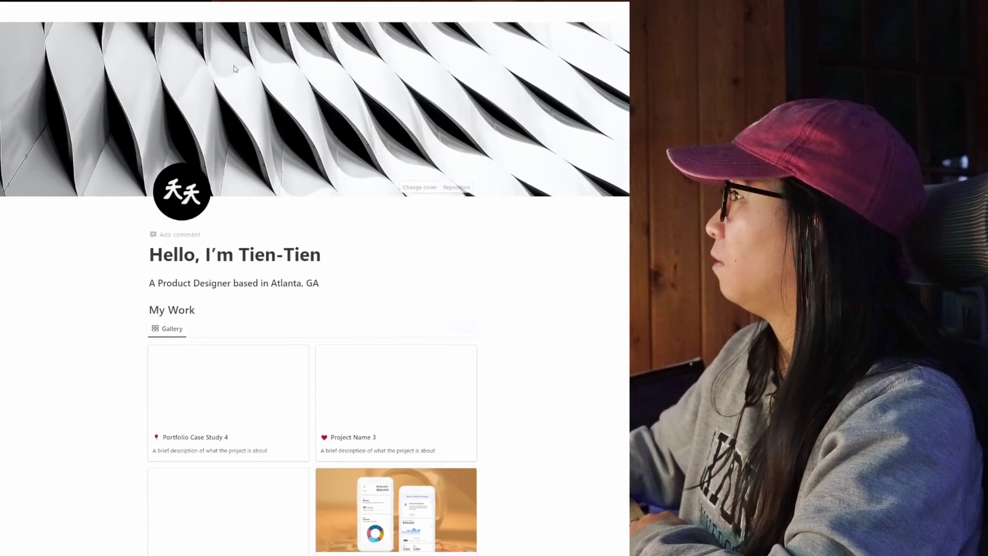
pyautogui.scroll(-7, 358, 264)
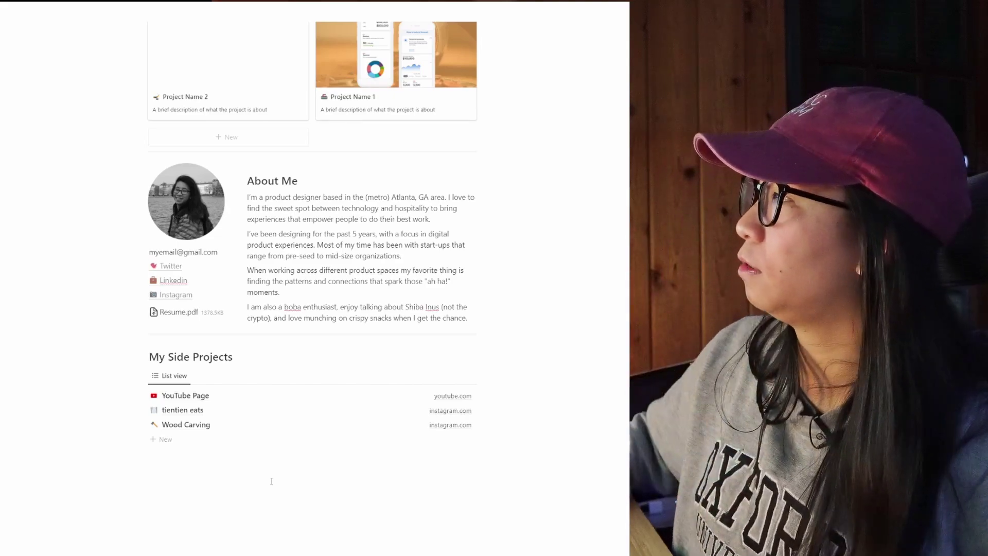
pyautogui.moveTo(269, 472); pyautogui.dragTo(150, 346)
pyautogui.scroll(4, 395, 441)
pyautogui.scroll(-2, 395, 441)
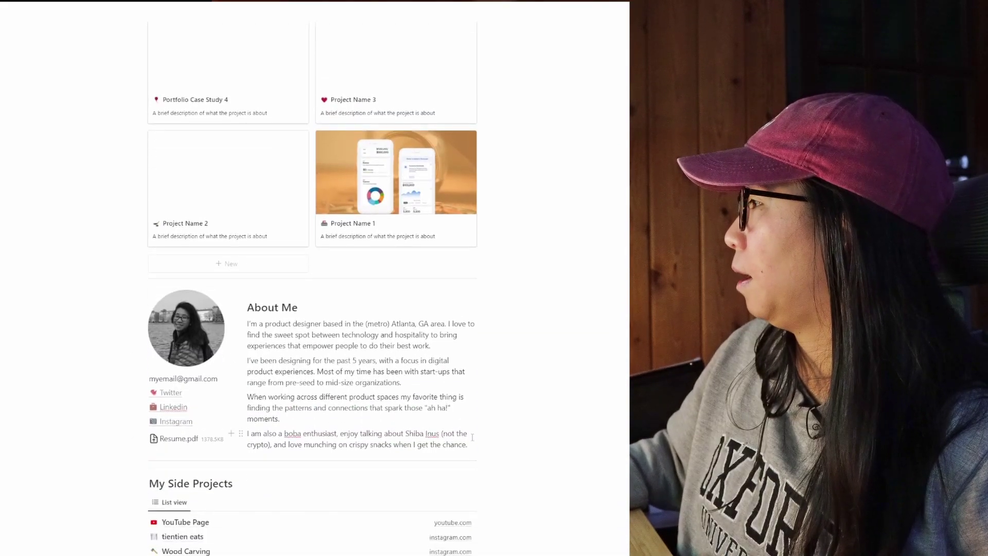
pyautogui.scroll(5, 255, 354)
pyautogui.moveTo(100, 247); pyautogui.dragTo(516, 417)
pyautogui.click(588, 309)
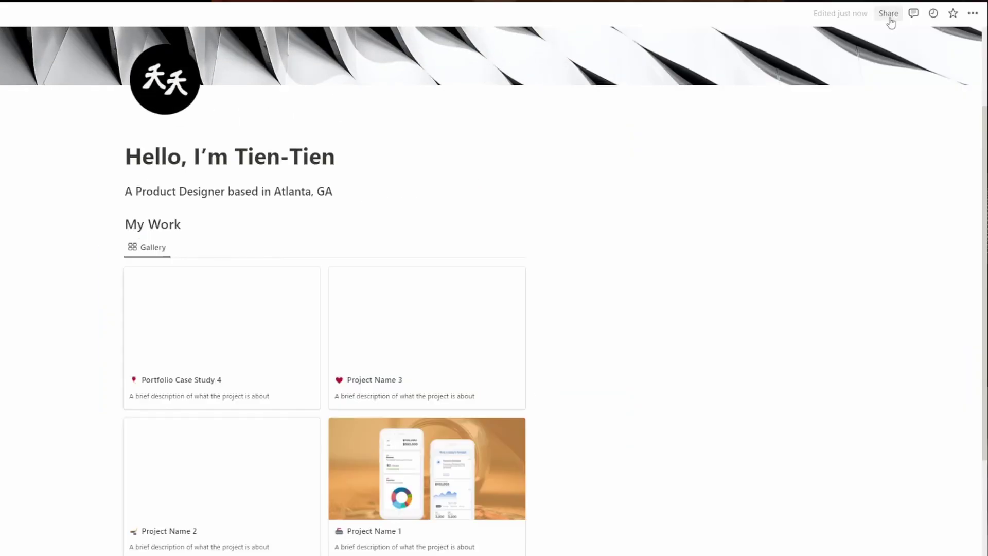
pyautogui.click(888, 15)
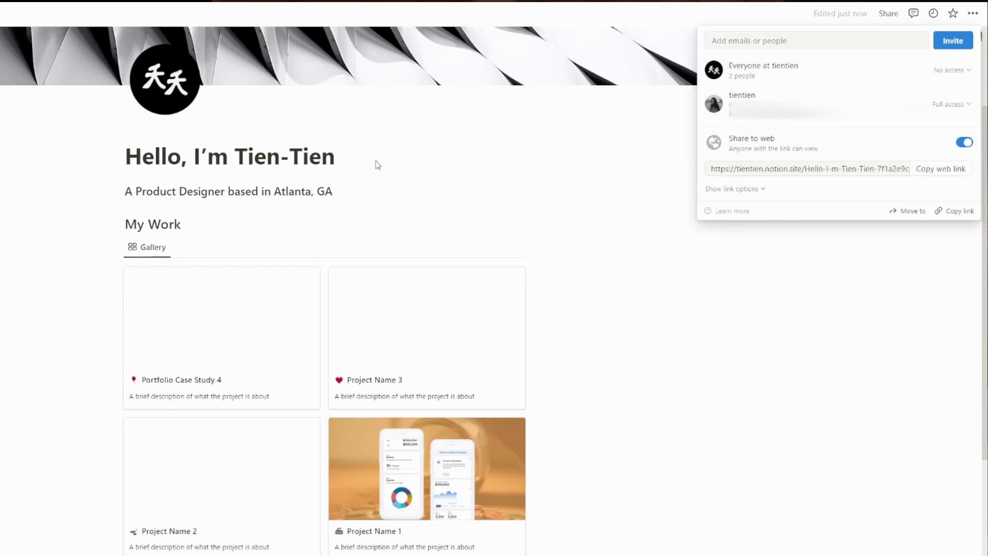
pyautogui.click(390, 176)
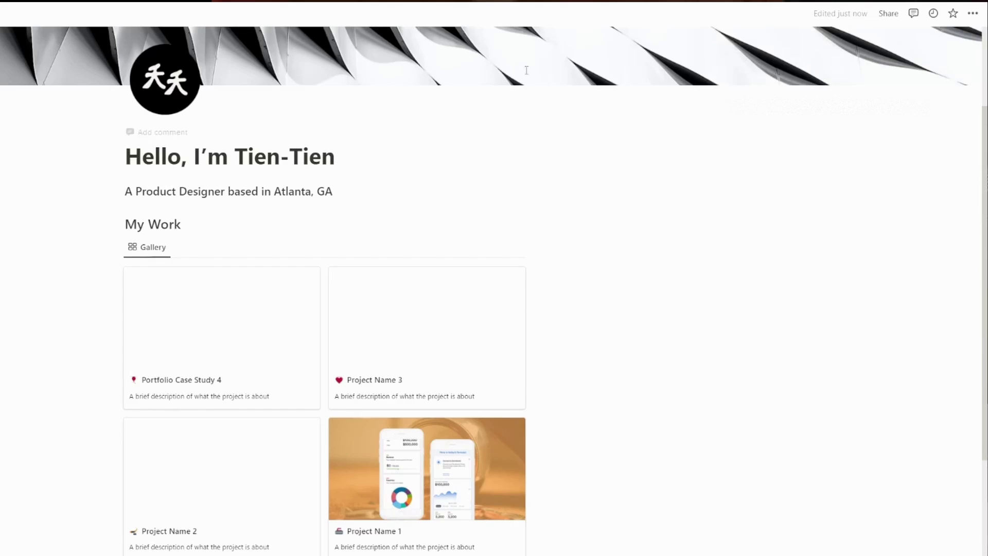
pyautogui.click(888, 14)
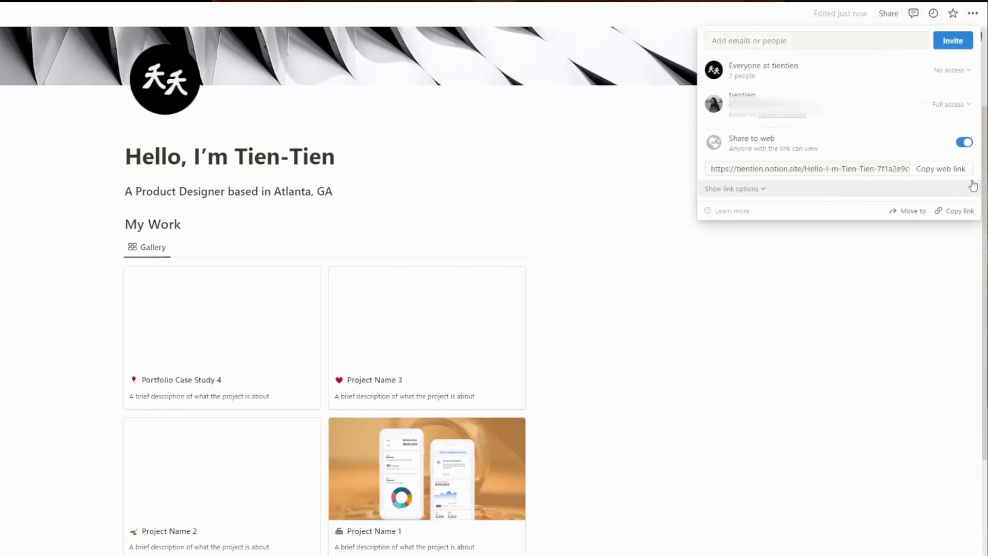
pyautogui.moveTo(966, 156)
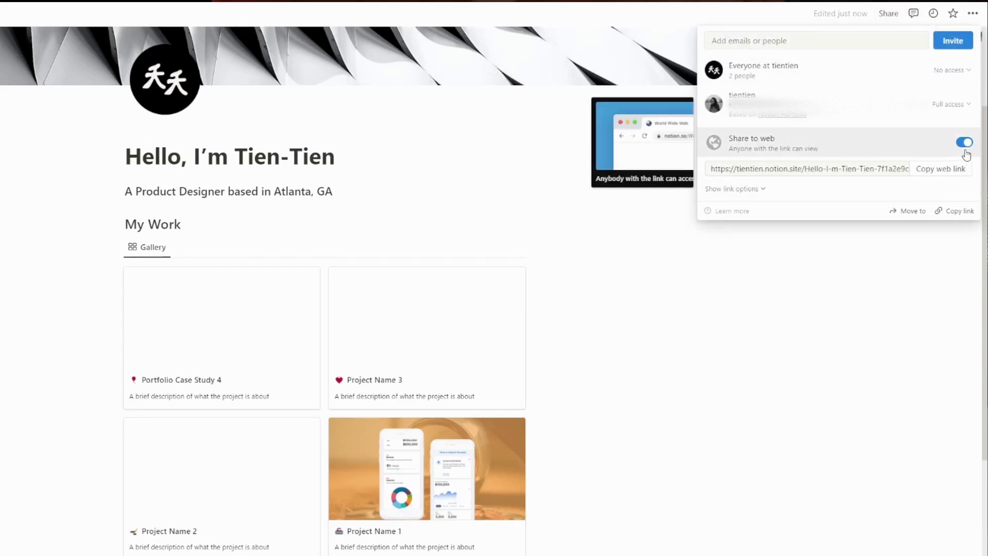
pyautogui.click(765, 190)
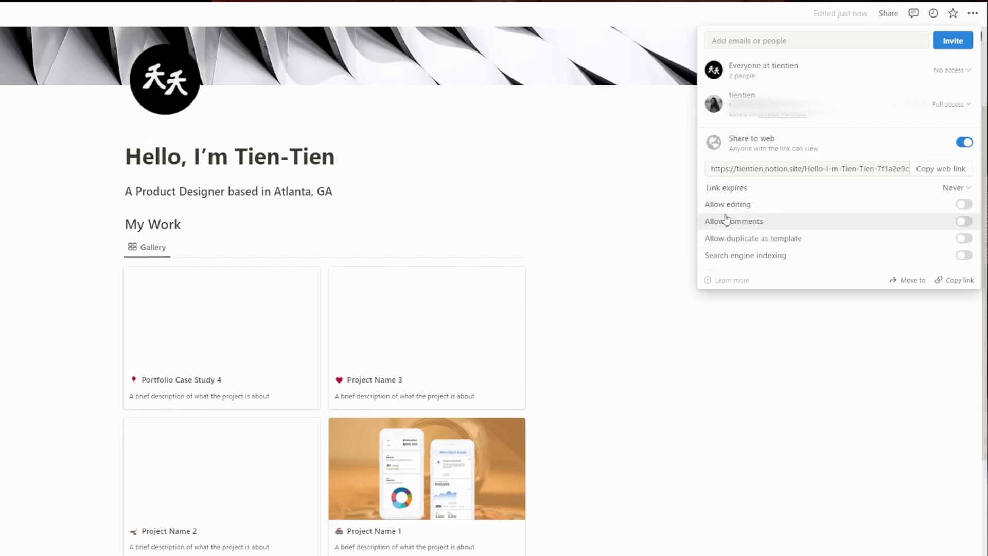
pyautogui.moveTo(754, 234)
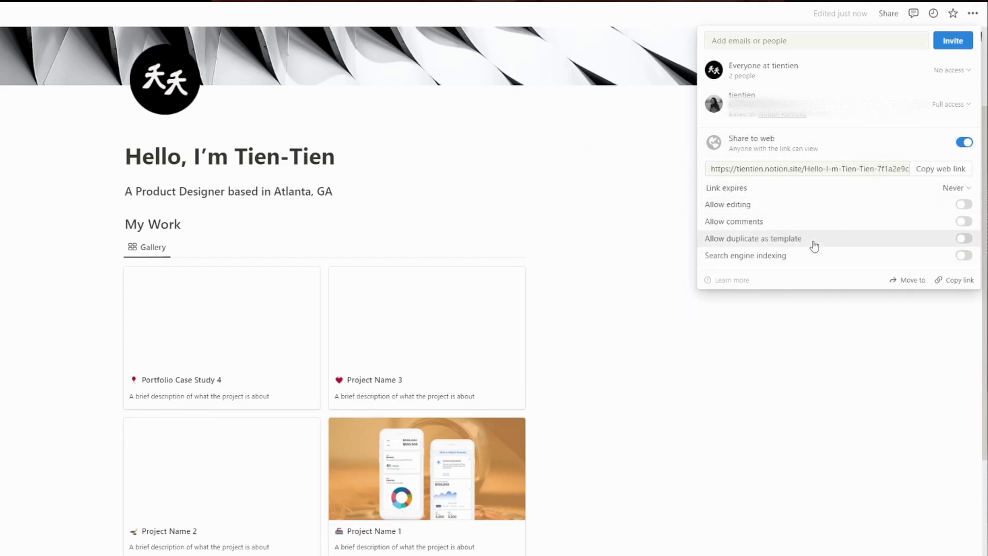
pyautogui.moveTo(777, 263)
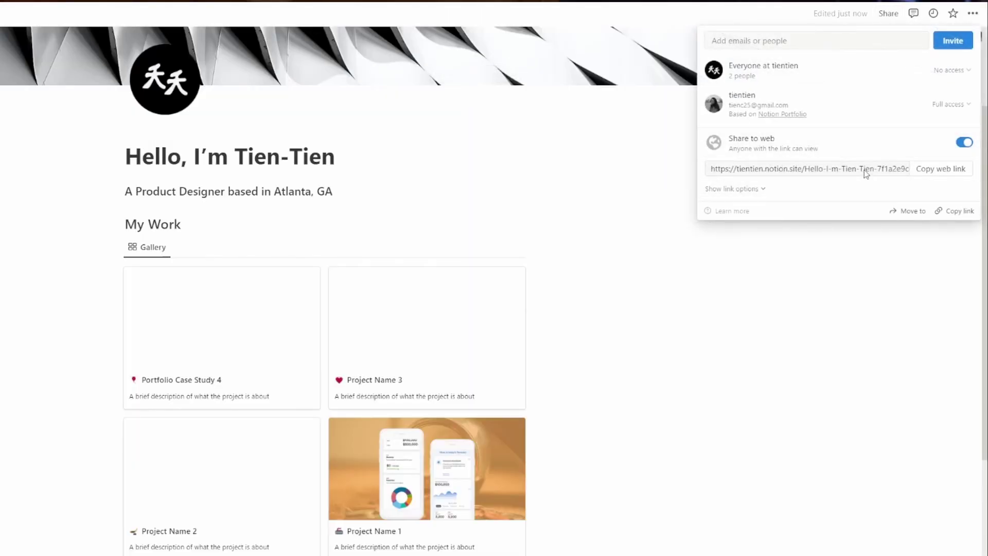
pyautogui.click(595, 186)
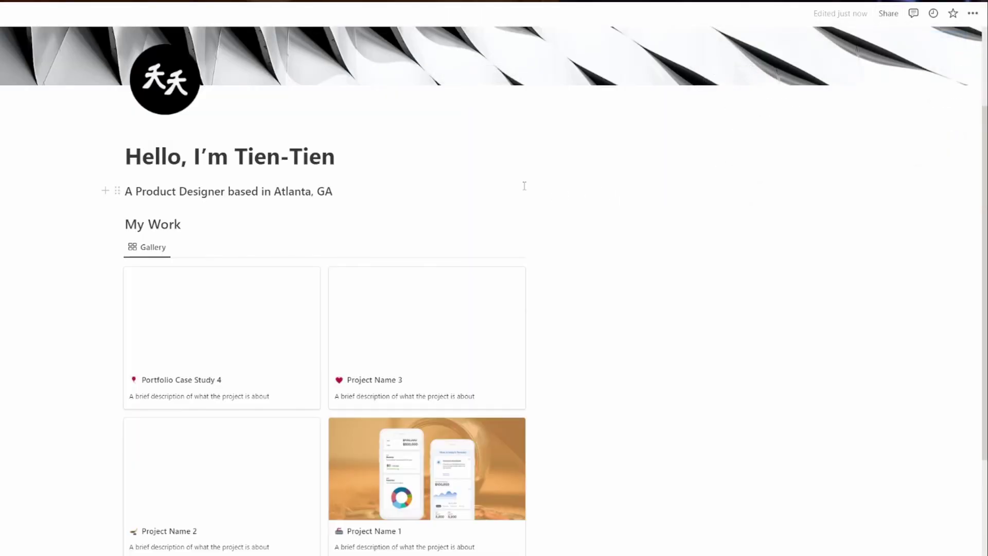